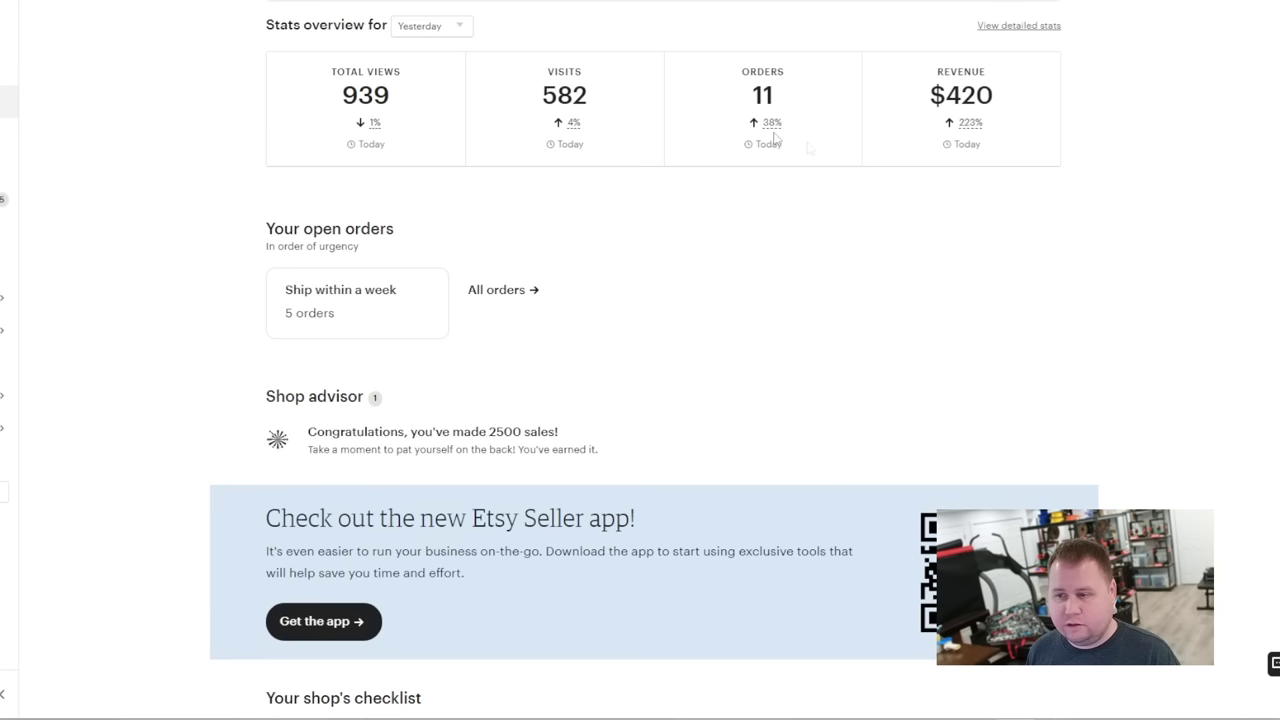
- Show the shop's stats overview for all time
{"action": "left_click", "coordinate": [425, 28]}
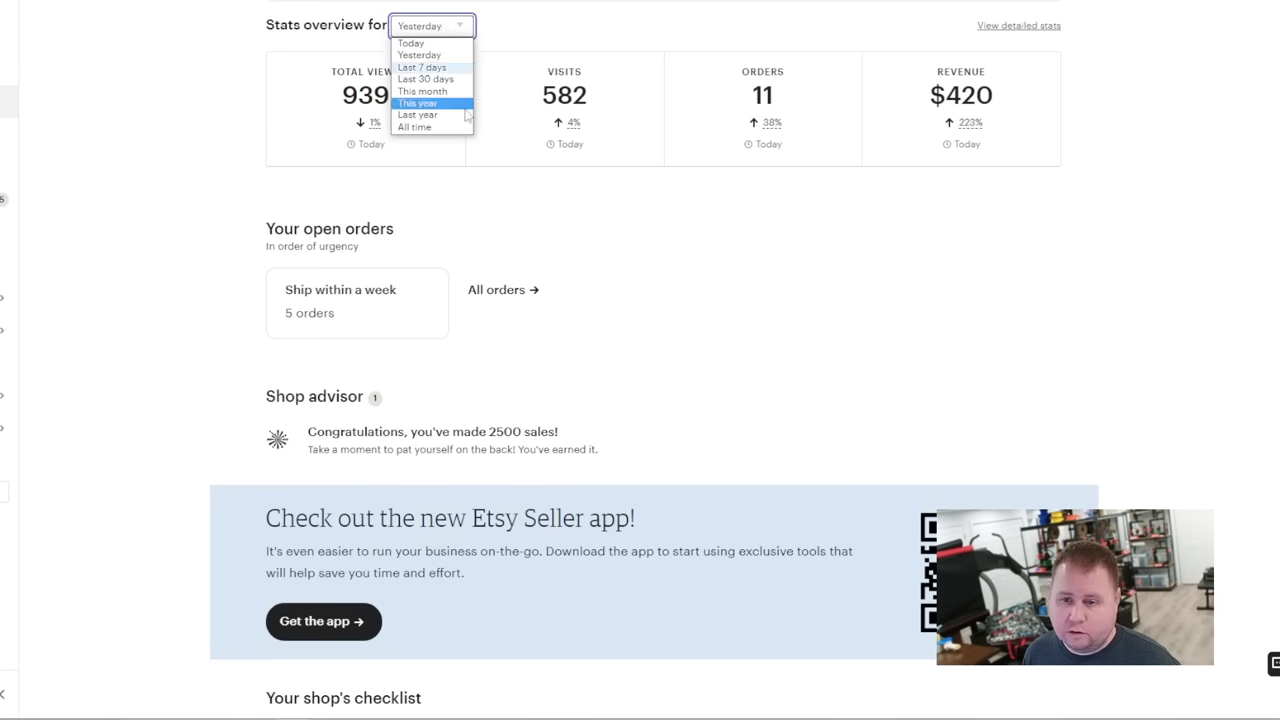
{"action": "left_click", "coordinate": [414, 126]}
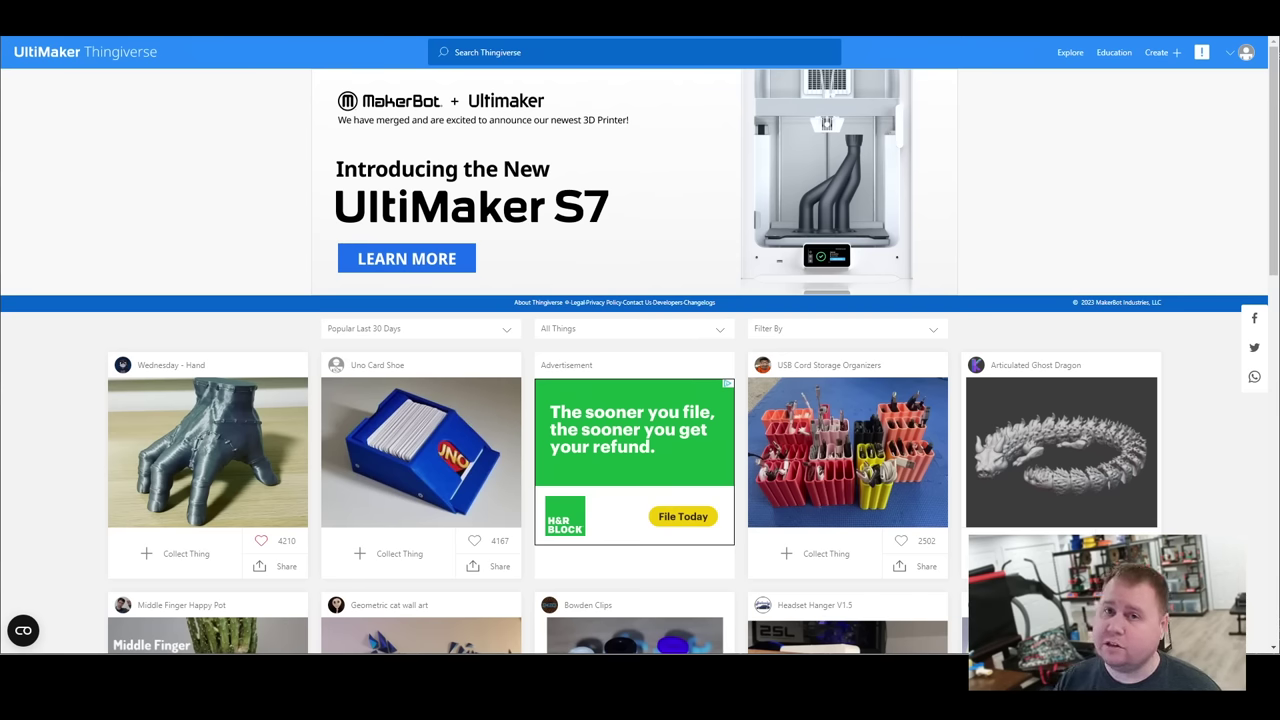
- Filter the Thingiverse models by the license type Creative Commons - Attribution
{"action": "left_click", "coordinate": [845, 328]}
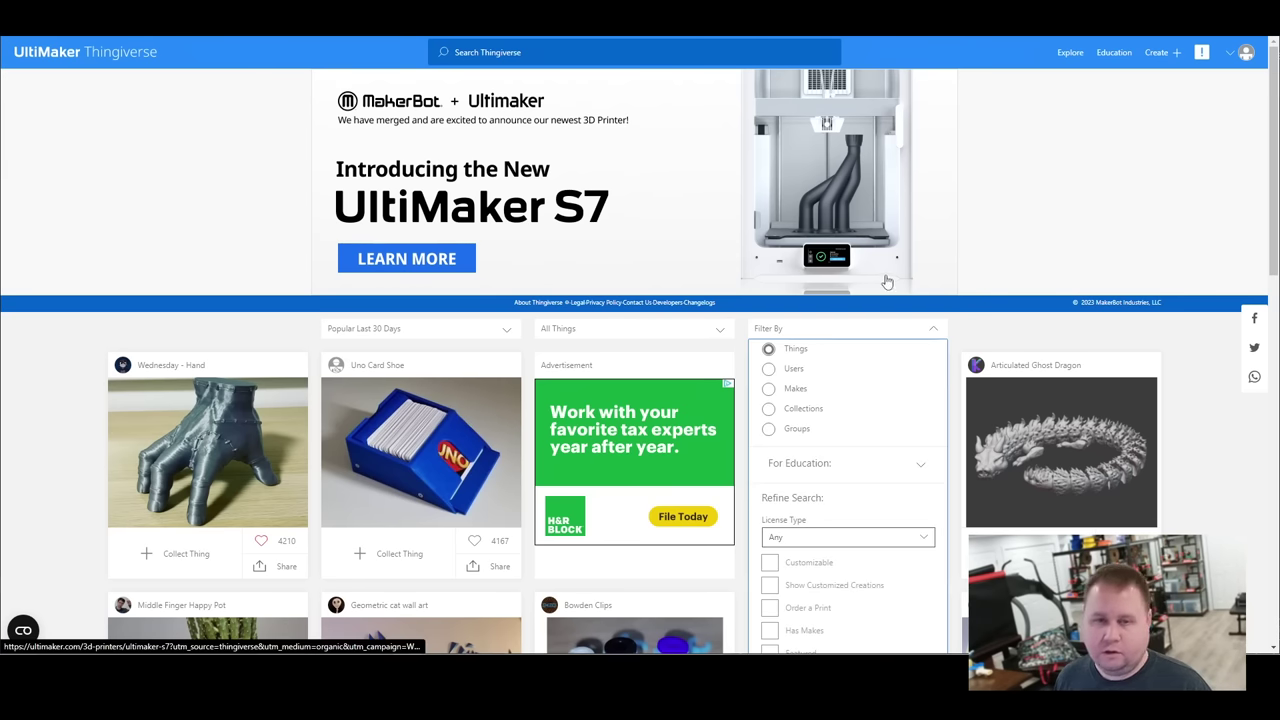
{"action": "scroll", "coordinate": [880, 300], "scroll_direction": "down", "scroll_amount": 3}
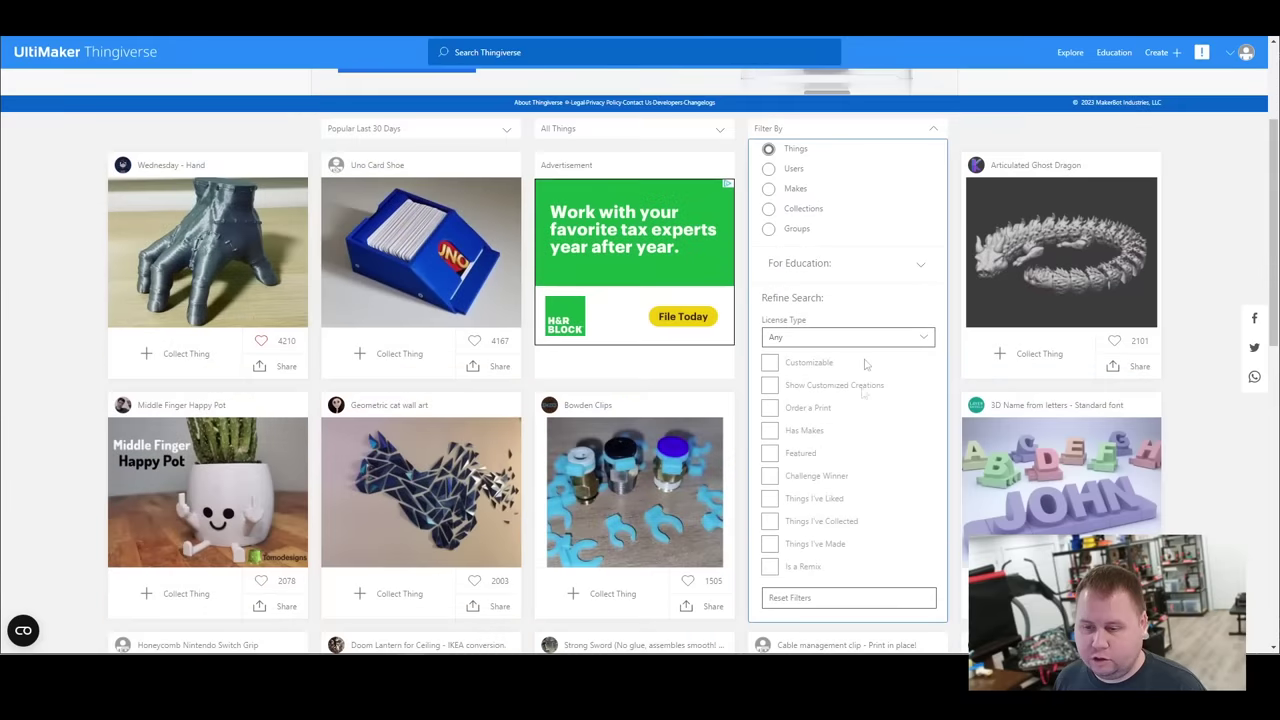
{"action": "left_click", "coordinate": [857, 340]}
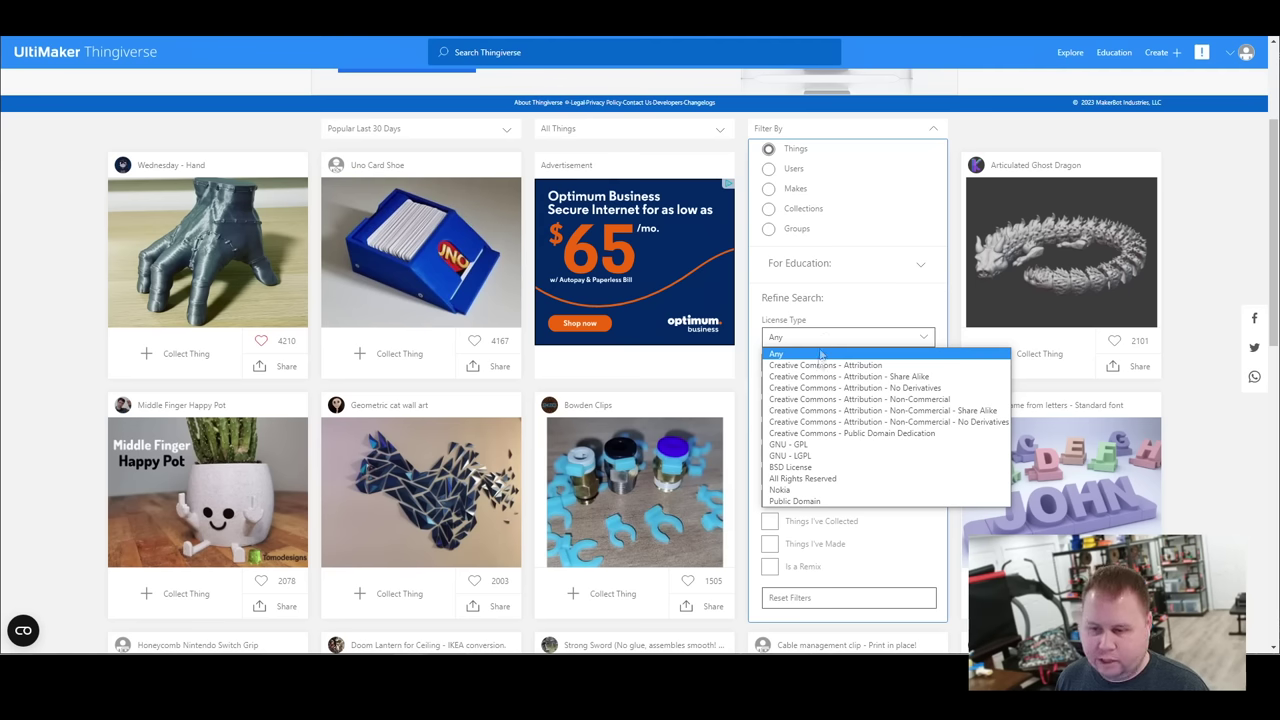
{"action": "left_click", "coordinate": [823, 365]}
{"action": "left_click", "coordinate": [841, 342]}
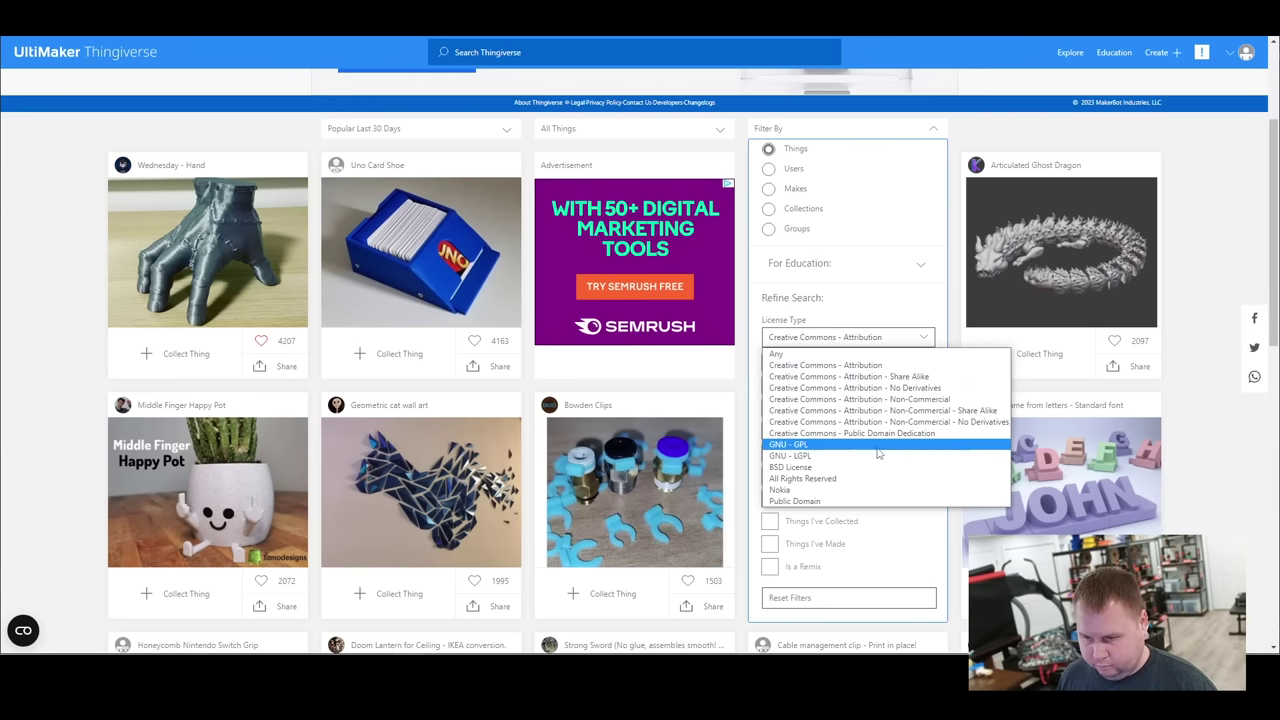
{"action": "left_click", "coordinate": [846, 365]}
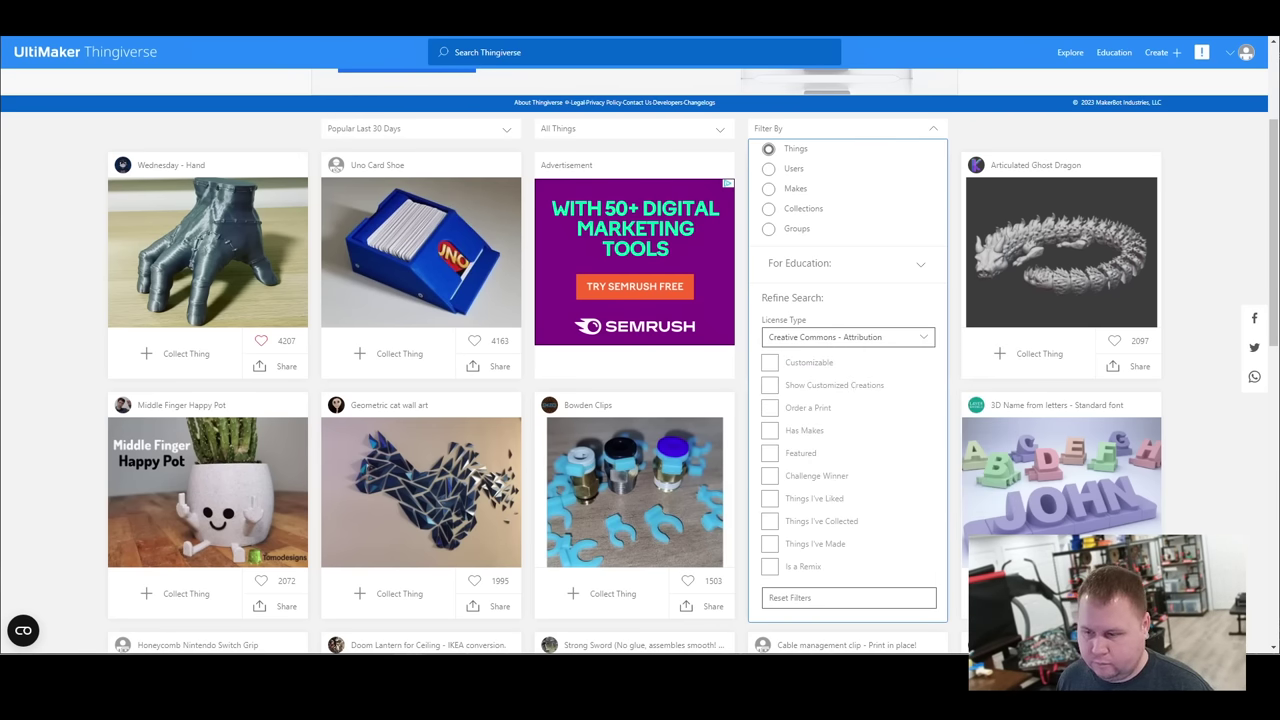
- Look through the popular models and review the license type and other search refinement options
{"action": "scroll", "coordinate": [884, 470], "scroll_direction": "down", "scroll_amount": 4}
{"action": "scroll", "coordinate": [877, 457], "scroll_direction": "up", "scroll_amount": 4}
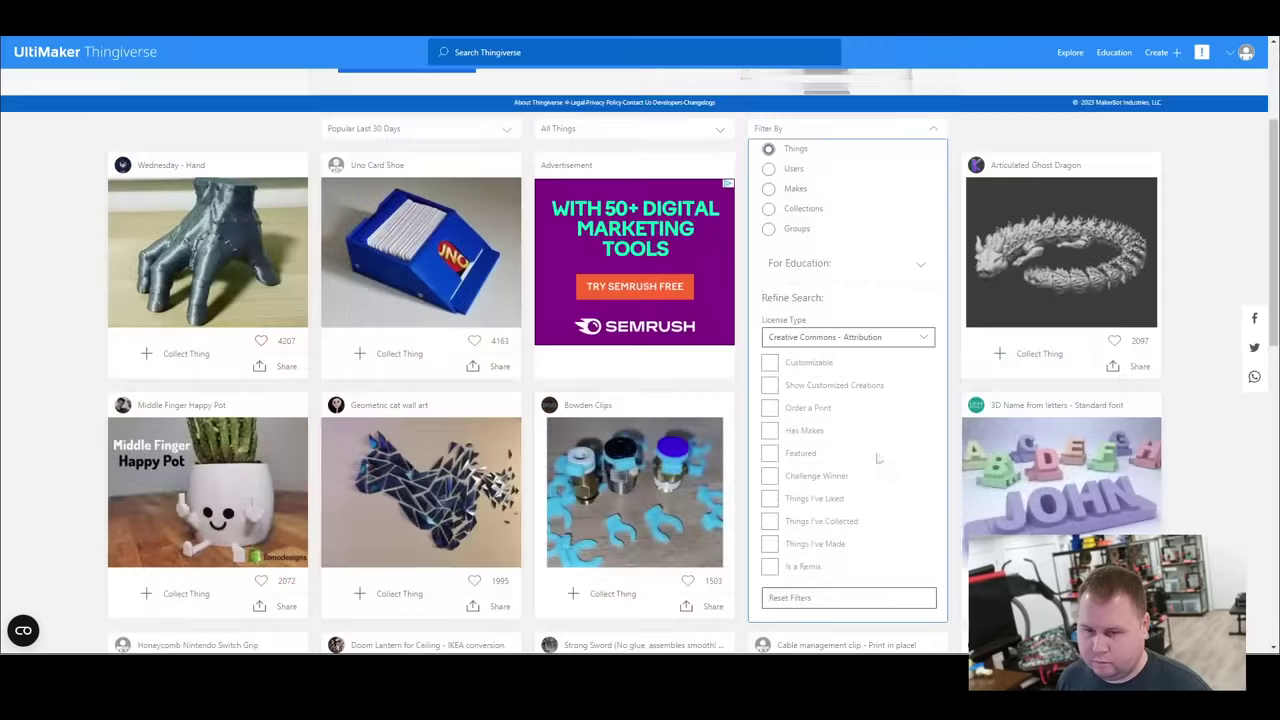
{"action": "scroll", "coordinate": [637, 360], "scroll_direction": "down", "scroll_amount": 1}
{"action": "scroll", "coordinate": [637, 360], "scroll_direction": "down", "scroll_amount": 1}
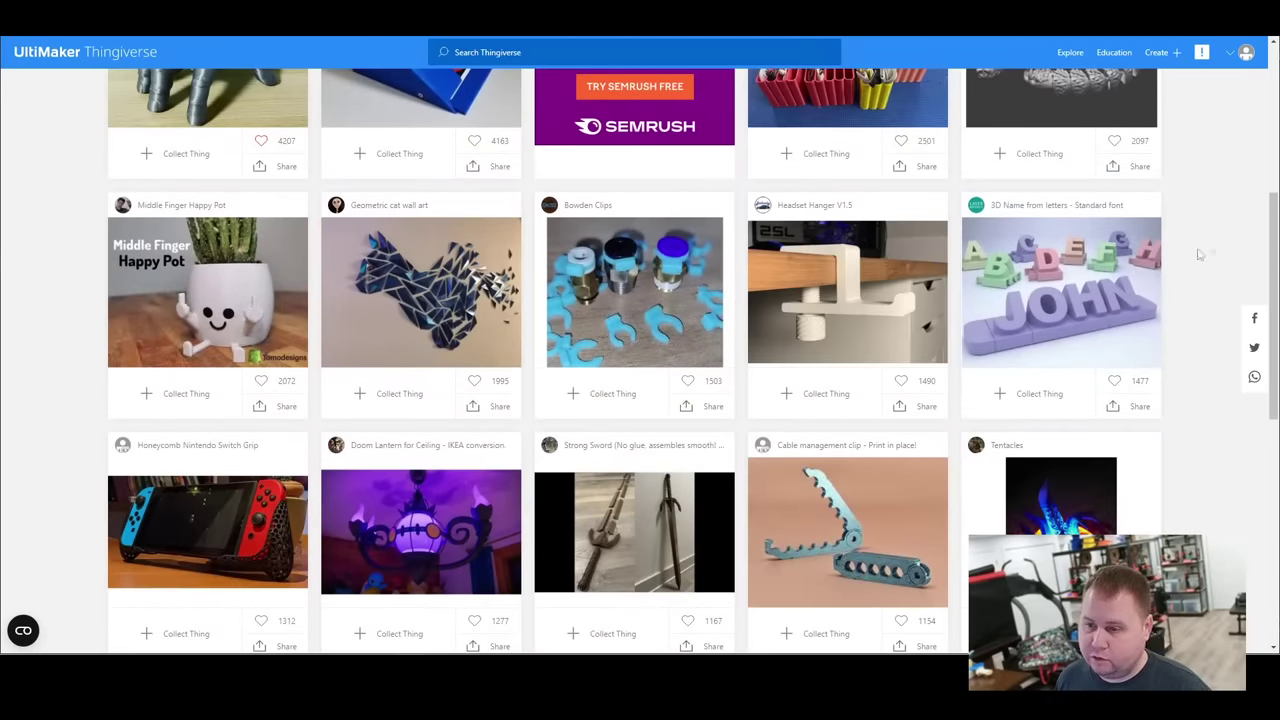
{"action": "scroll", "coordinate": [1007, 368], "scroll_direction": "up", "scroll_amount": 3}
{"action": "scroll", "coordinate": [1007, 368], "scroll_direction": "down", "scroll_amount": 2}
{"action": "scroll", "coordinate": [829, 263], "scroll_direction": "up", "scroll_amount": 2}
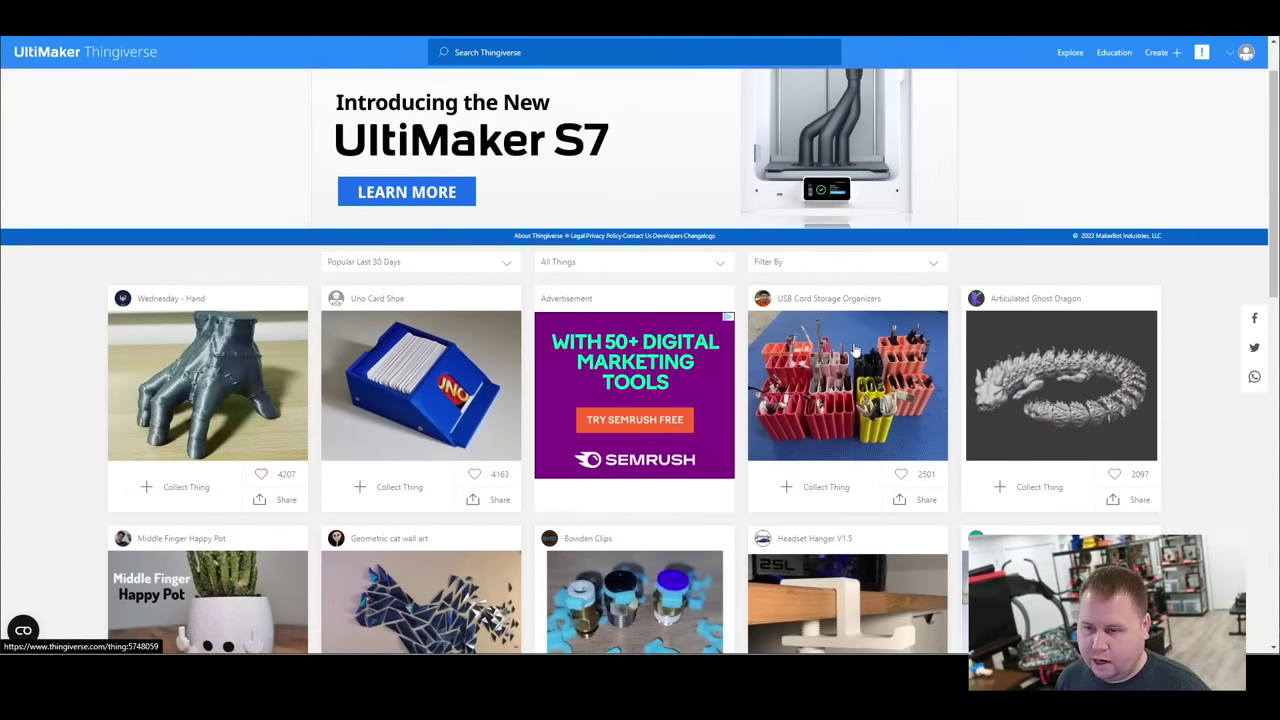
{"action": "left_click", "coordinate": [832, 267]}
{"action": "scroll", "coordinate": [835, 350], "scroll_direction": "down", "scroll_amount": 2}
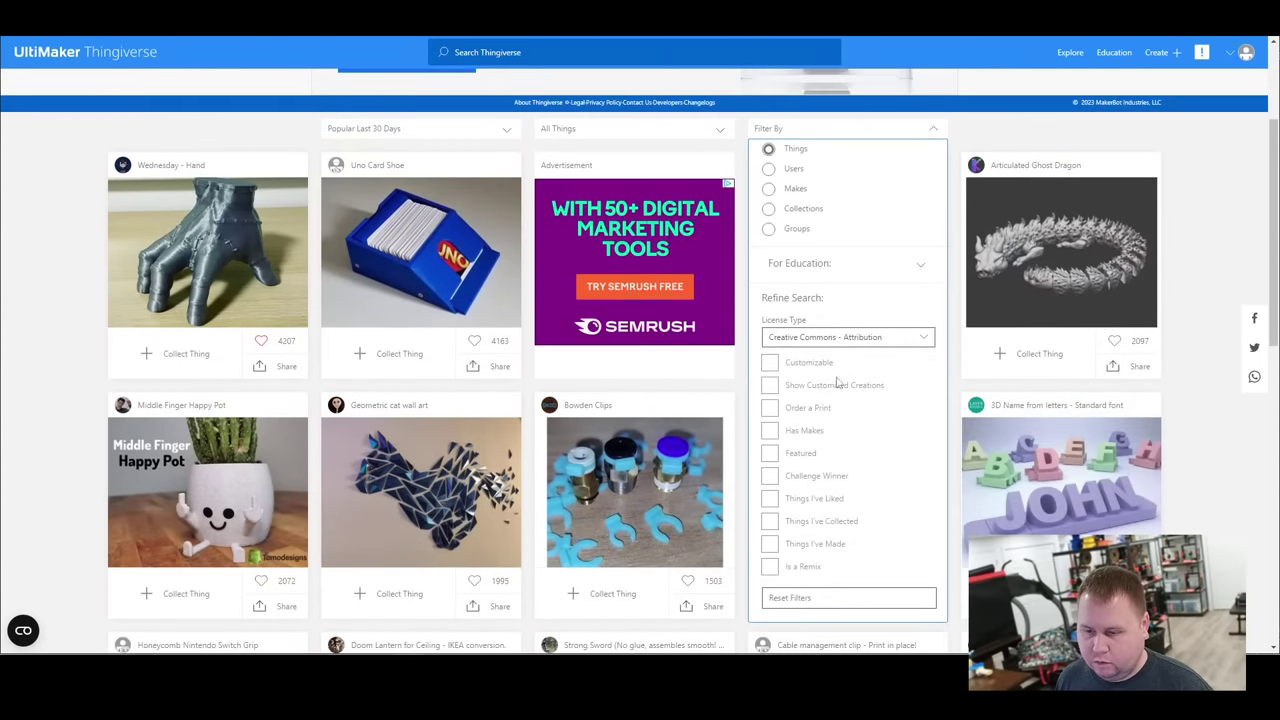
{"action": "scroll", "coordinate": [840, 300], "scroll_direction": "down", "scroll_amount": 1}
{"action": "scroll", "coordinate": [840, 283], "scroll_direction": "up", "scroll_amount": 3}
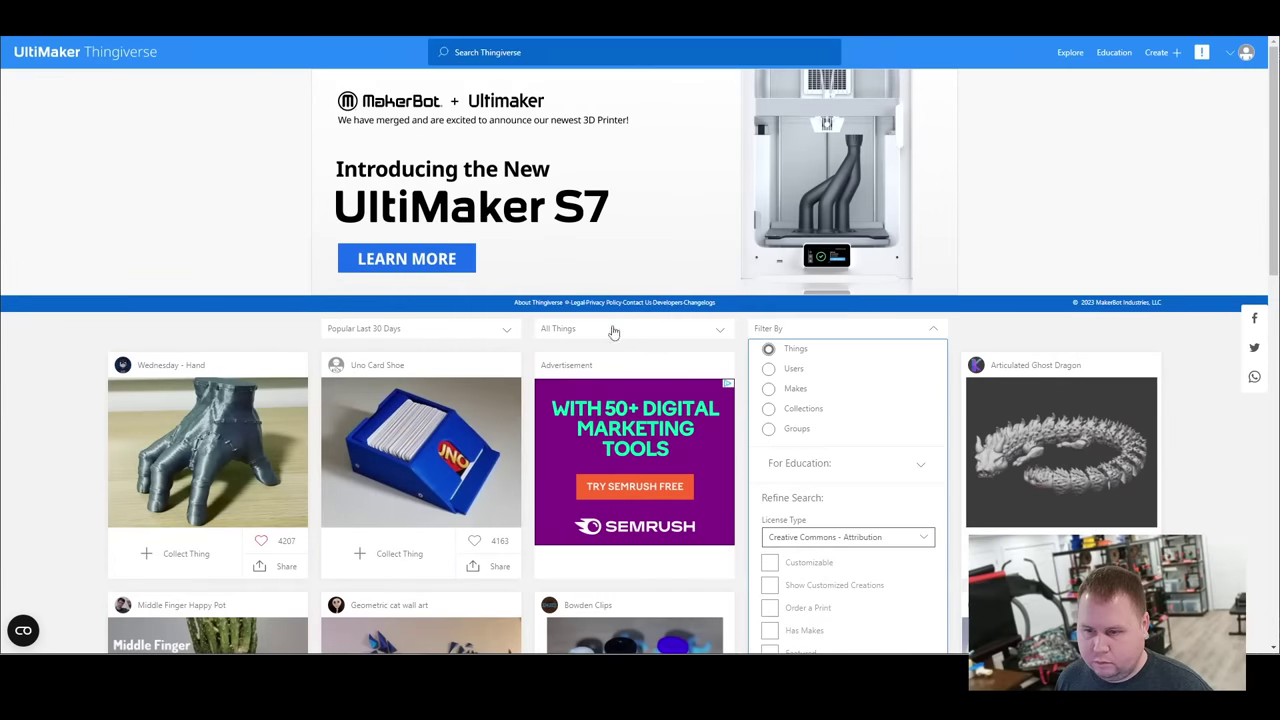
{"action": "left_click", "coordinate": [1117, 336]}
{"action": "scroll", "coordinate": [1050, 344], "scroll_direction": "down", "scroll_amount": 1}
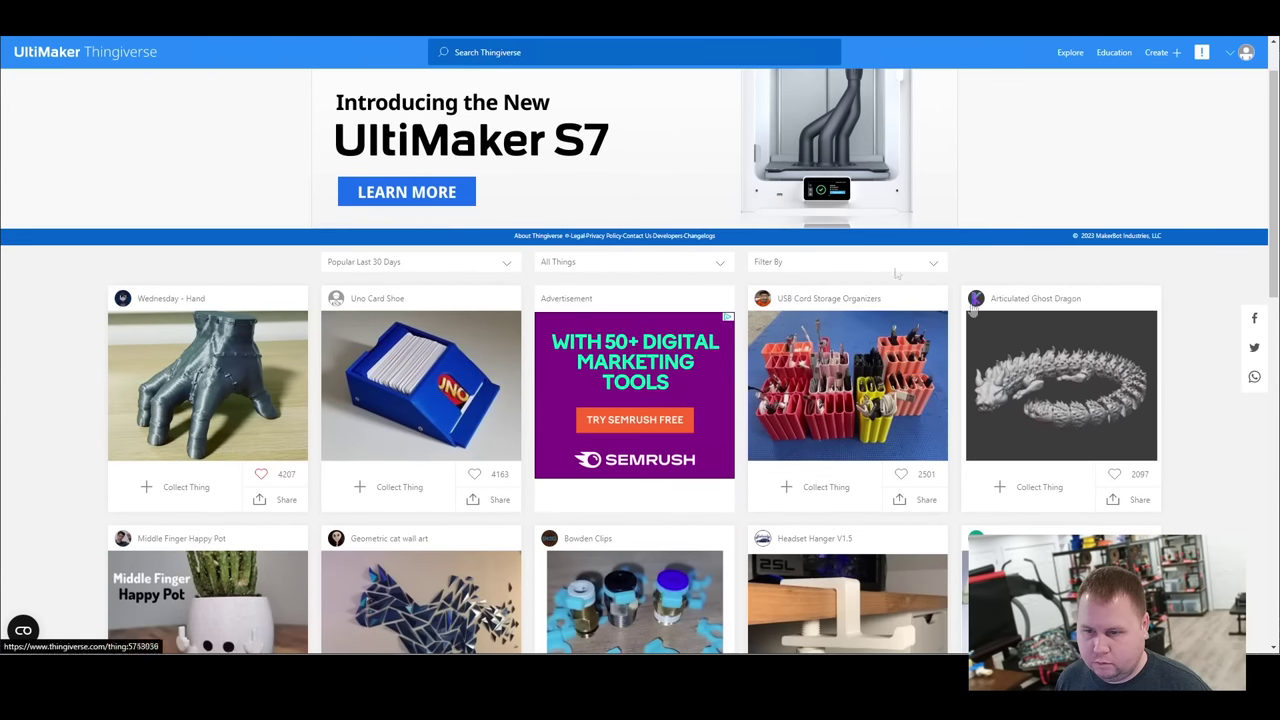
- Search Thingiverse for "holder" and look through the resulting models
{"action": "left_click", "coordinate": [625, 52]}
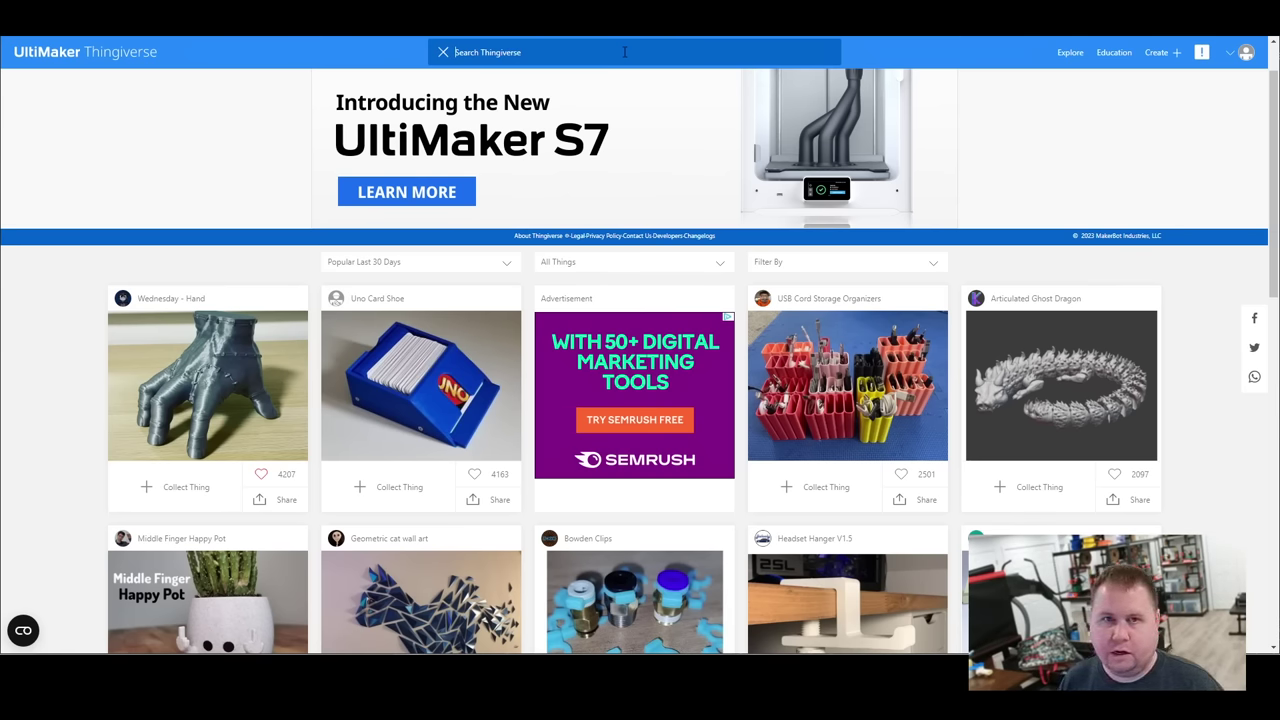
{"action": "type", "text": "holder"}
{"action": "key", "text": "Return"}
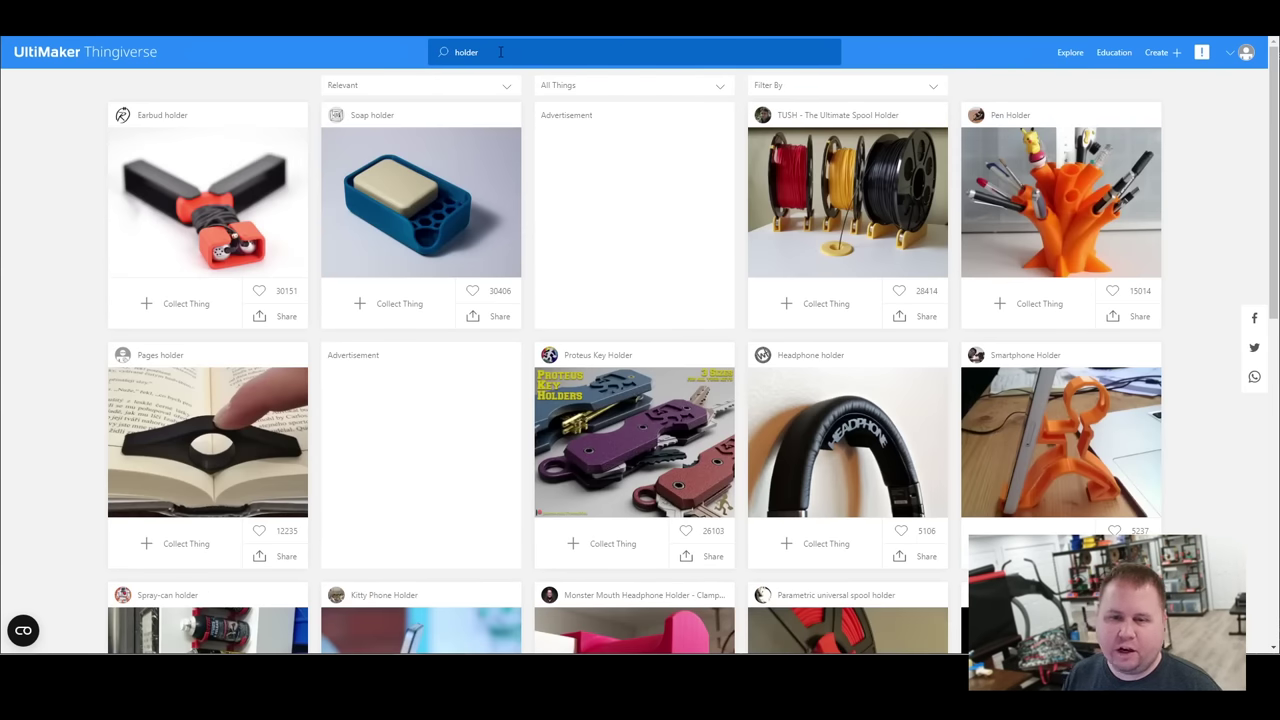
{"action": "scroll", "coordinate": [613, 234], "scroll_direction": "down", "scroll_amount": 2}
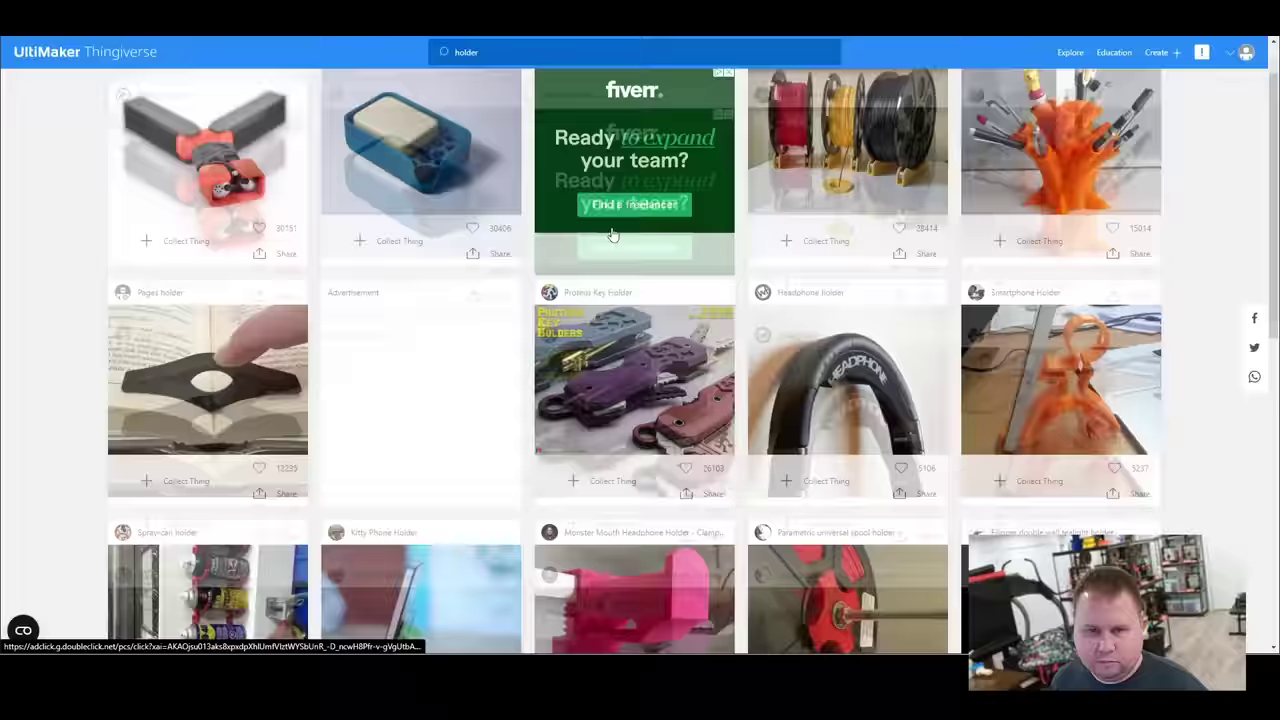
{"action": "scroll", "coordinate": [613, 234], "scroll_direction": "down", "scroll_amount": 4}
{"action": "scroll", "coordinate": [628, 224], "scroll_direction": "down", "scroll_amount": 1}
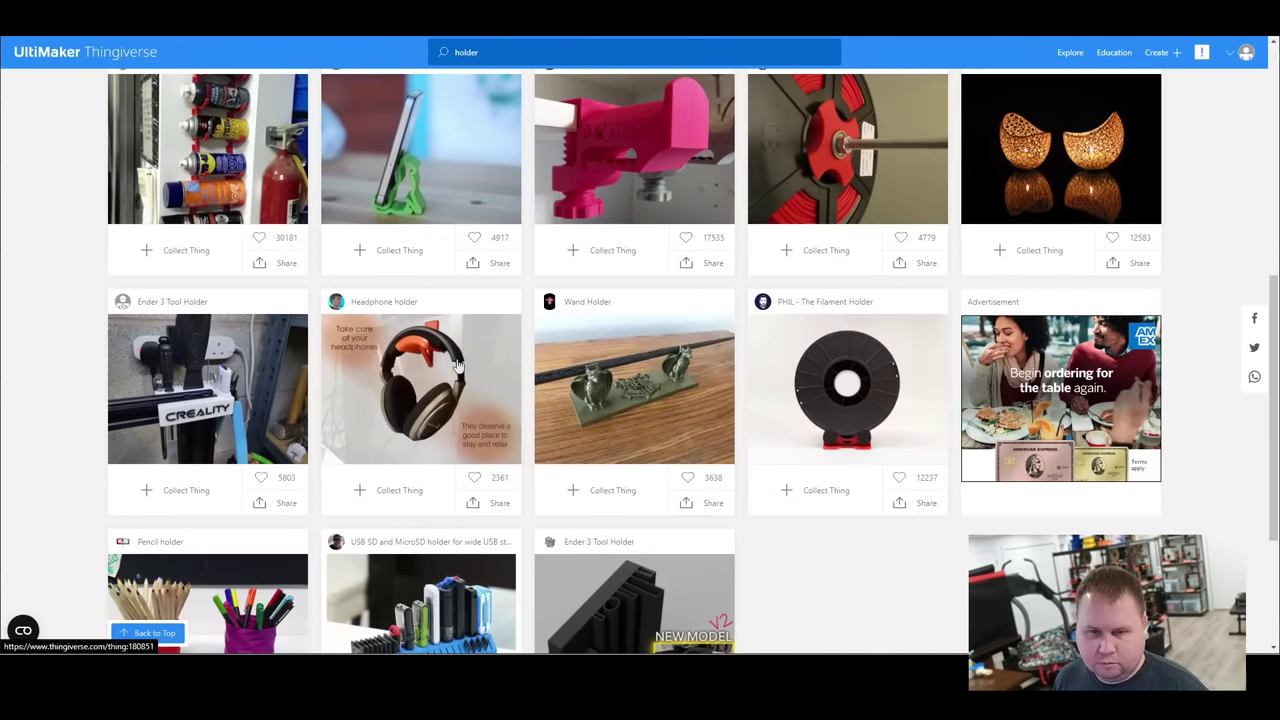
{"action": "scroll", "coordinate": [457, 366], "scroll_direction": "up", "scroll_amount": 1}
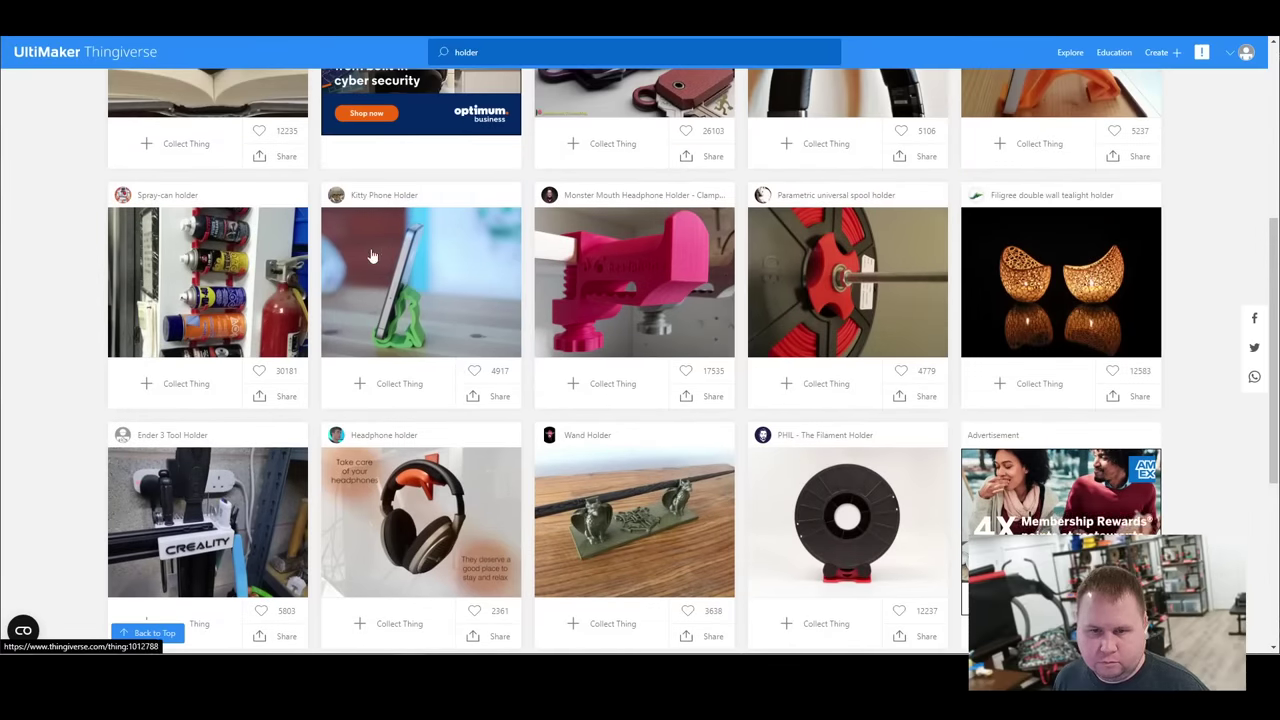
- Open the Kitty Phone Holder model's page in the browser and check its details and license section
{"action": "right_click", "coordinate": [371, 256]}
{"action": "left_click", "coordinate": [420, 260]}
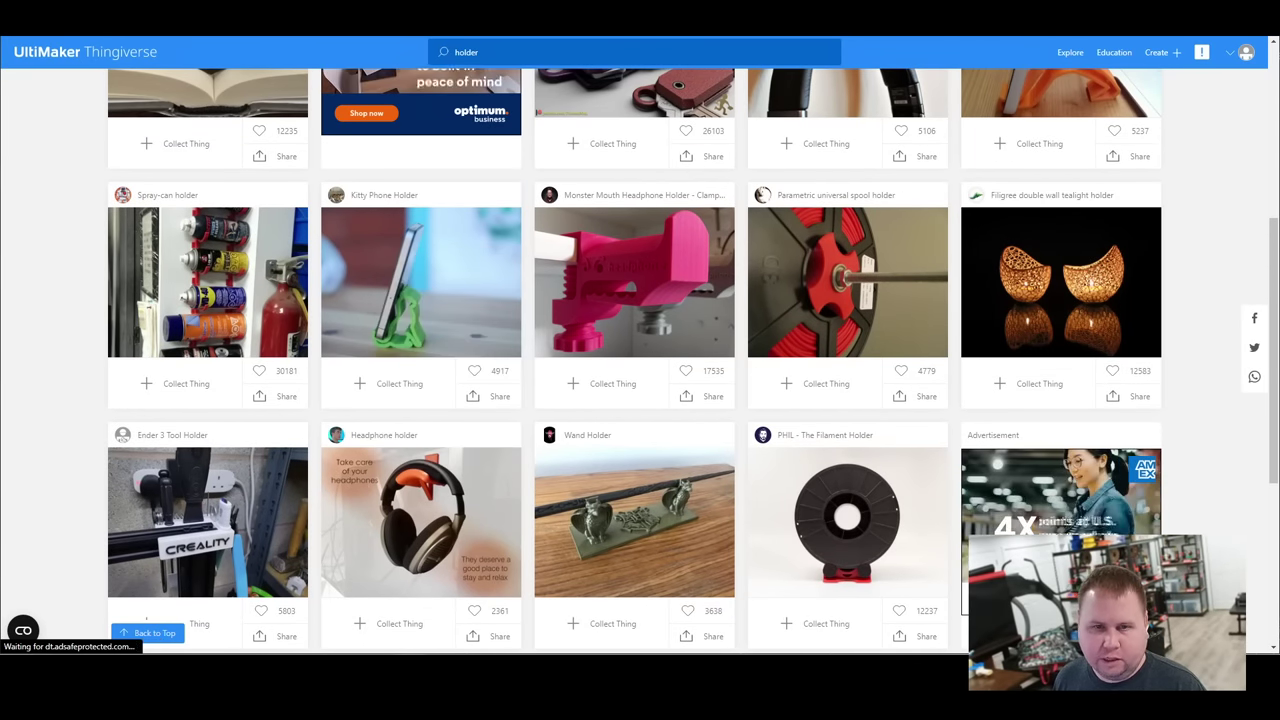
{"action": "scroll", "coordinate": [237, 259], "scroll_direction": "down", "scroll_amount": 5}
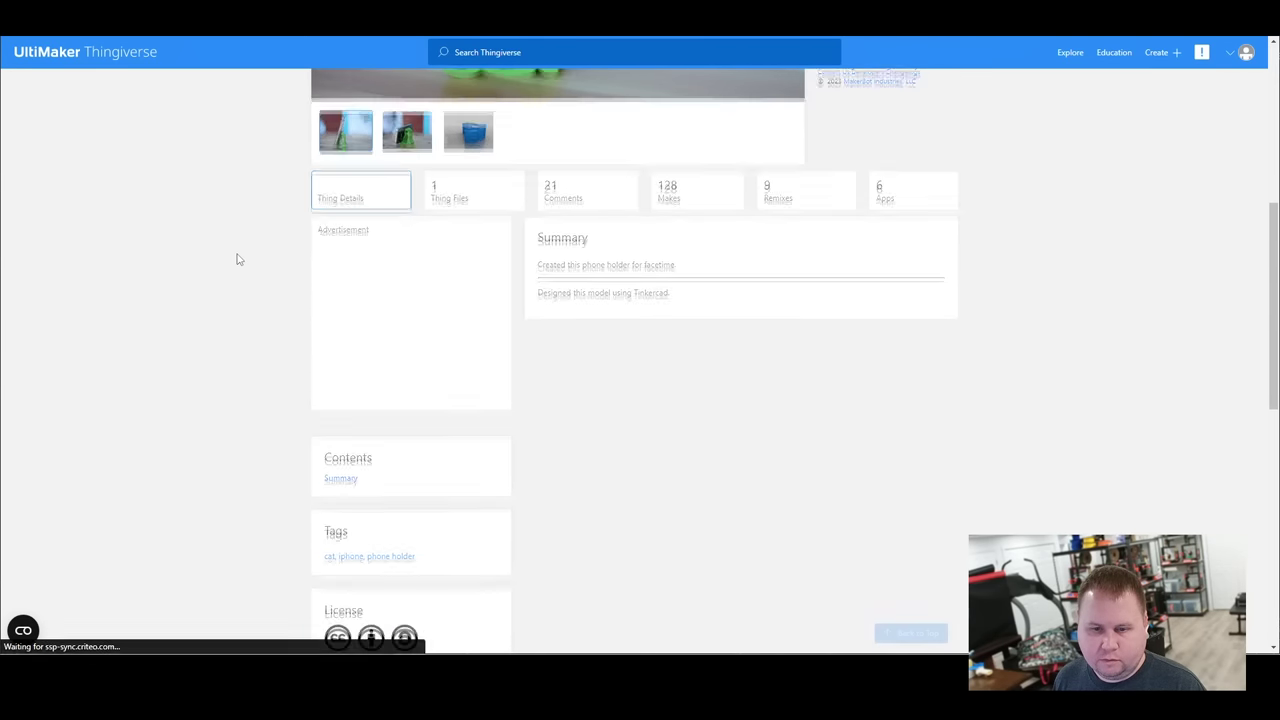
{"action": "scroll", "coordinate": [237, 259], "scroll_direction": "down", "scroll_amount": 4}
{"action": "scroll", "coordinate": [239, 263], "scroll_direction": "up", "scroll_amount": 5}
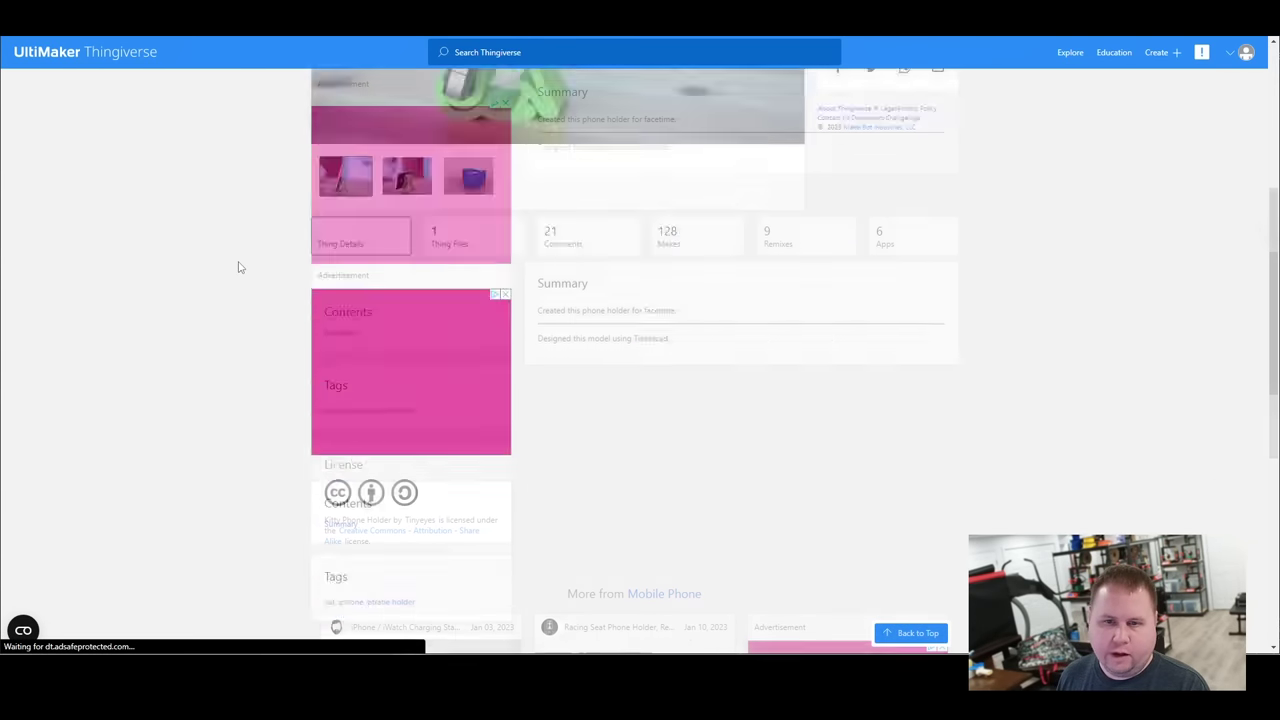
{"action": "scroll", "coordinate": [238, 267], "scroll_direction": "up", "scroll_amount": 3}
{"action": "scroll", "coordinate": [237, 270], "scroll_direction": "down", "scroll_amount": 8}
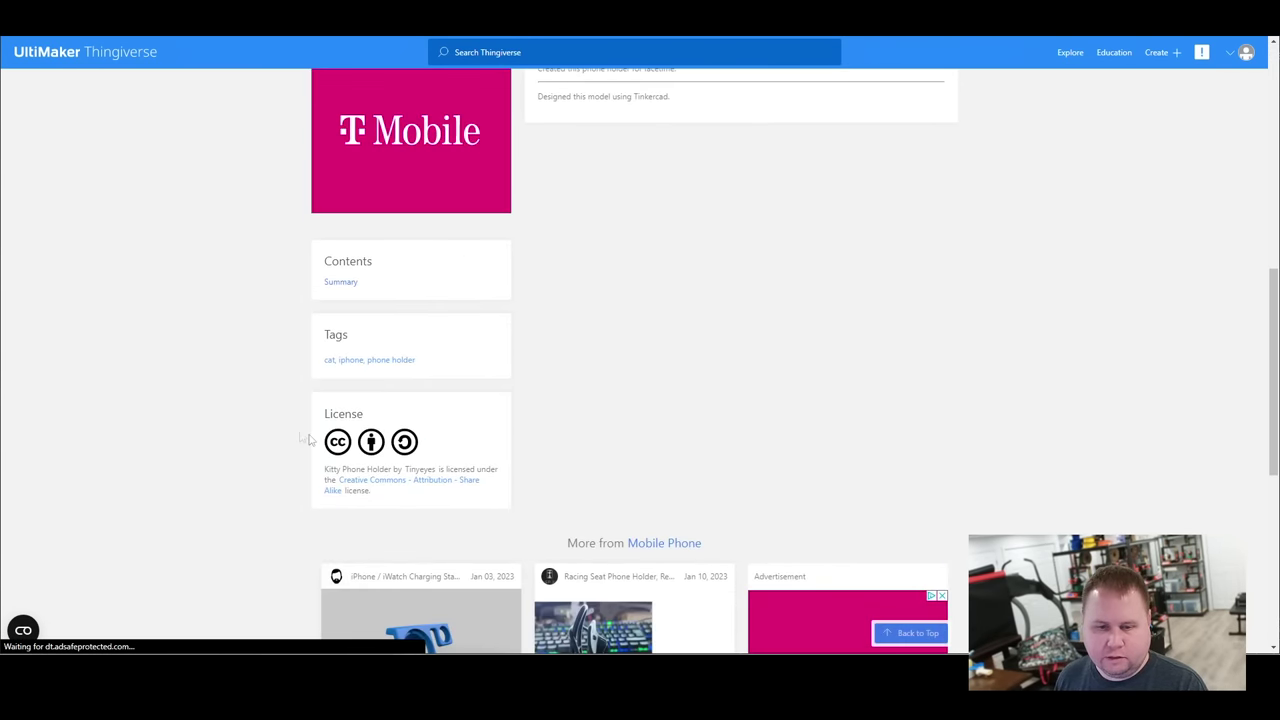
{"action": "scroll", "coordinate": [385, 450], "scroll_direction": "down", "scroll_amount": 1}
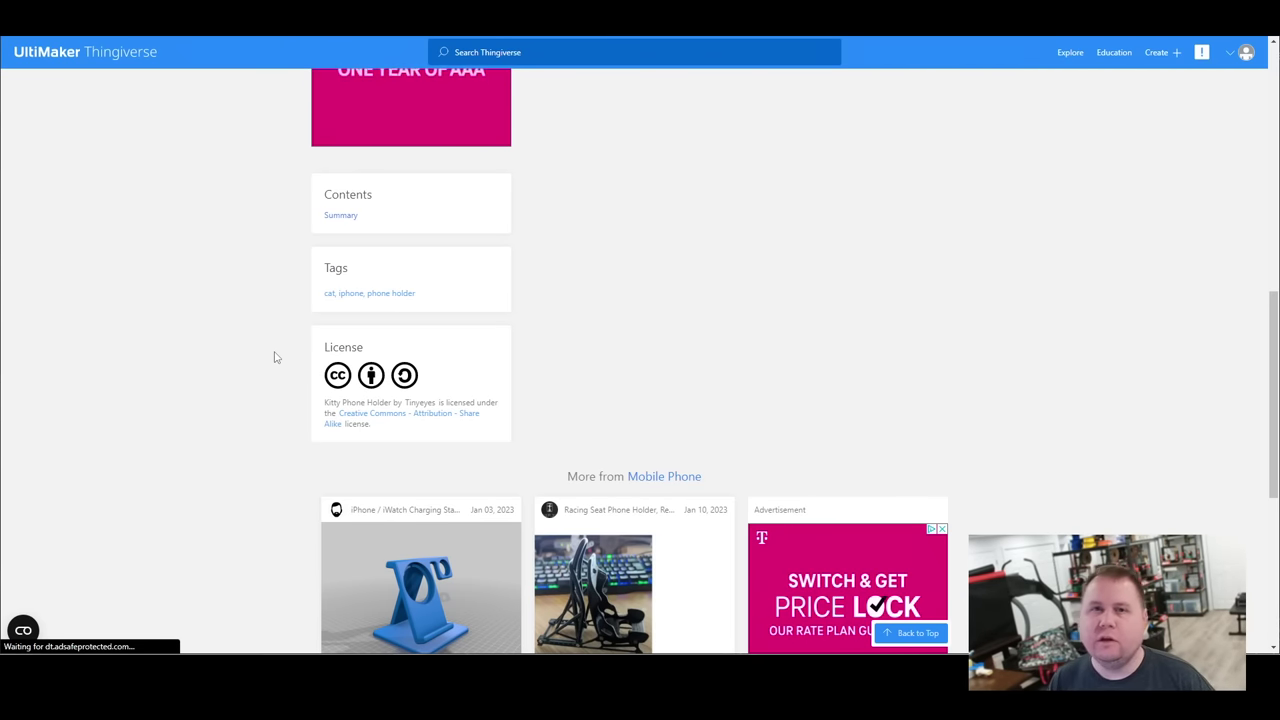
{"action": "scroll", "coordinate": [276, 357], "scroll_direction": "up", "scroll_amount": 8}
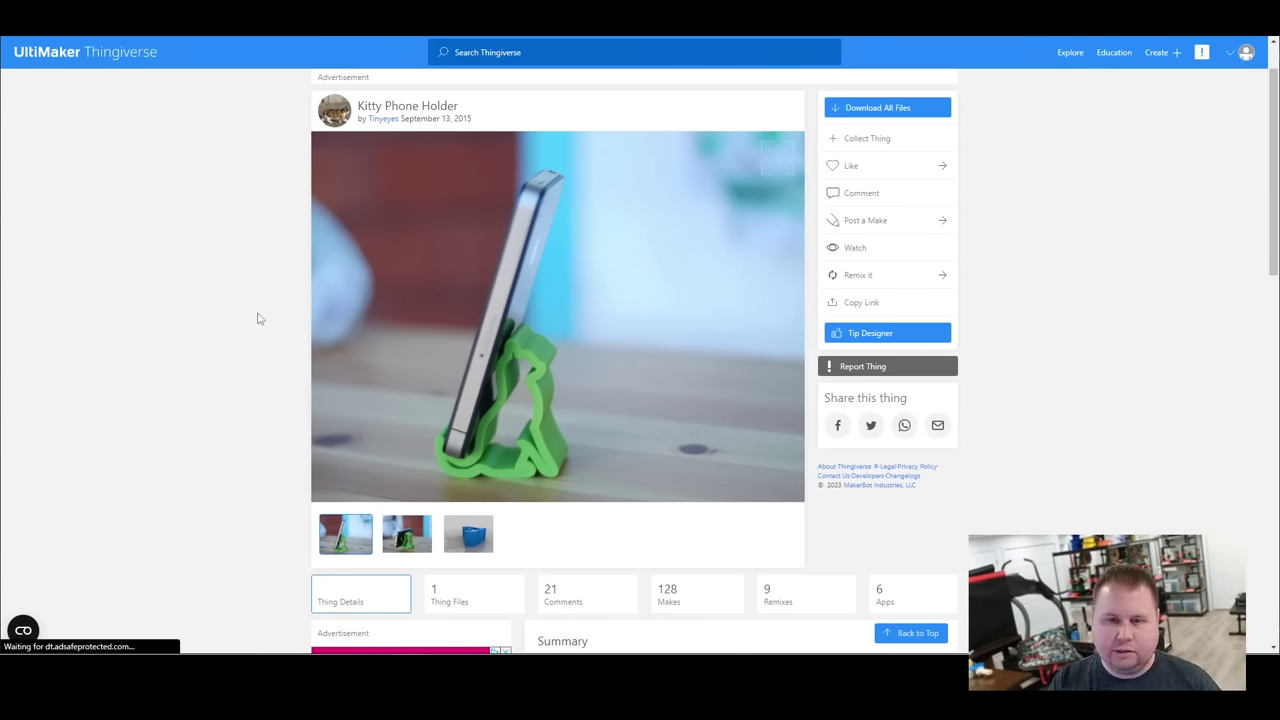
{"action": "scroll", "coordinate": [262, 300], "scroll_direction": "down", "scroll_amount": 3}
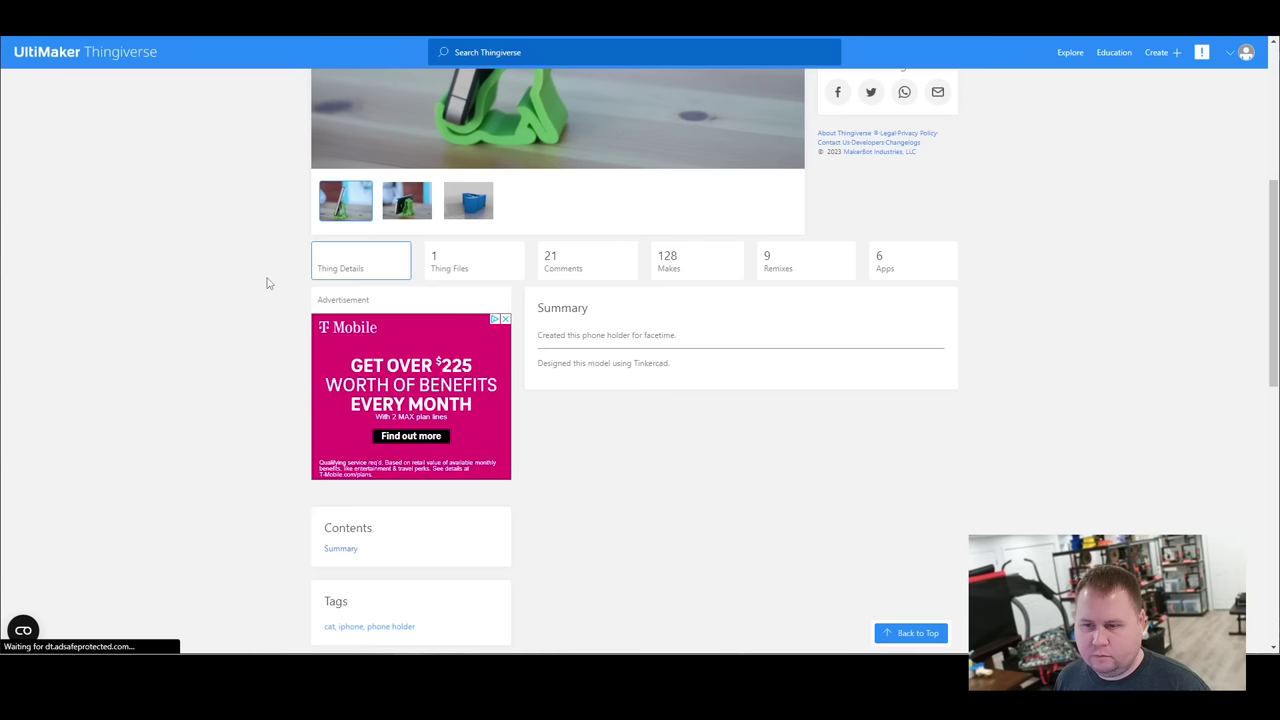
{"action": "scroll", "coordinate": [266, 283], "scroll_direction": "up", "scroll_amount": 1}
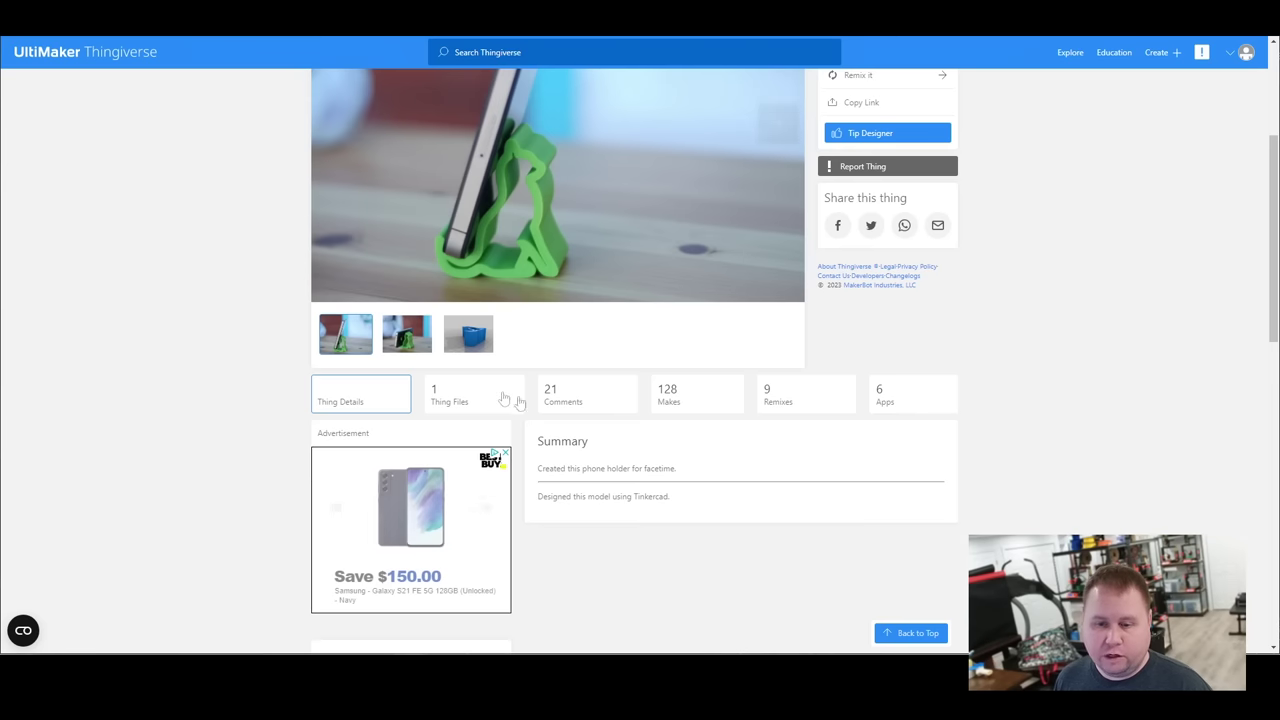
- Download catstand.stl from the Kitty Phone Holder's files and open it in PrusaSlicer
{"action": "left_click", "coordinate": [465, 394]}
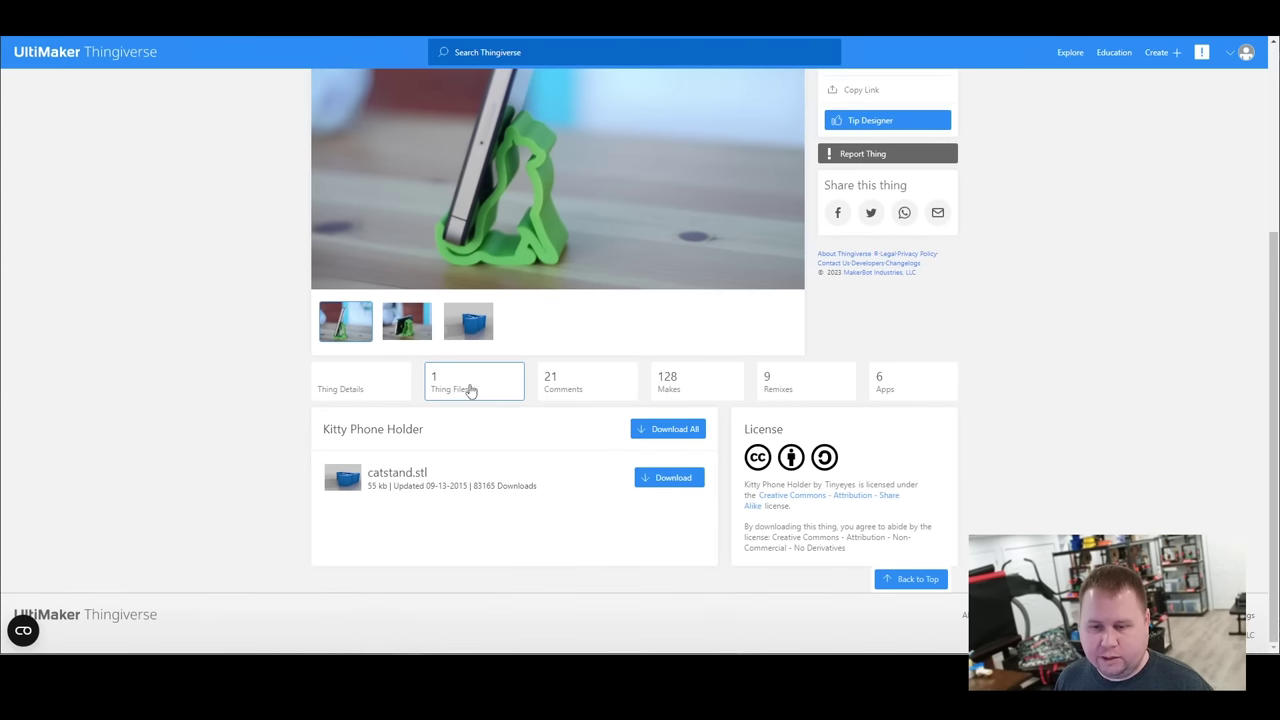
{"action": "left_click", "coordinate": [651, 479]}
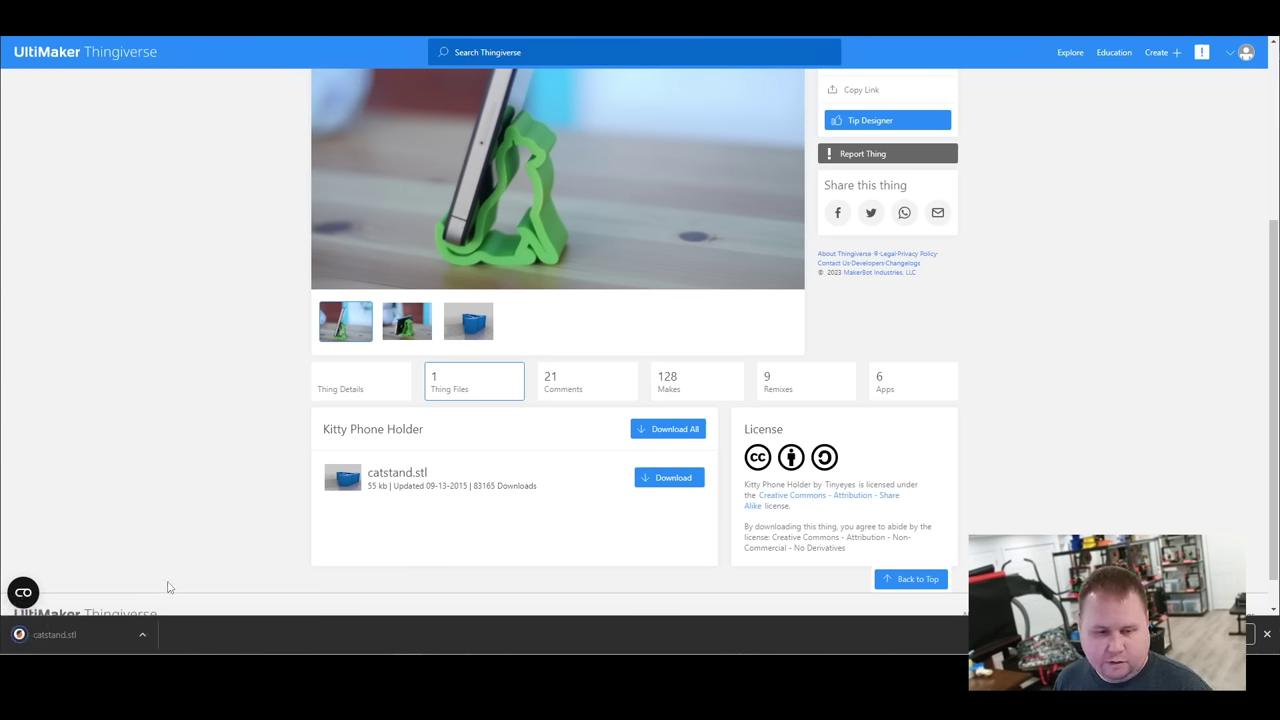
{"action": "left_click", "coordinate": [110, 634]}
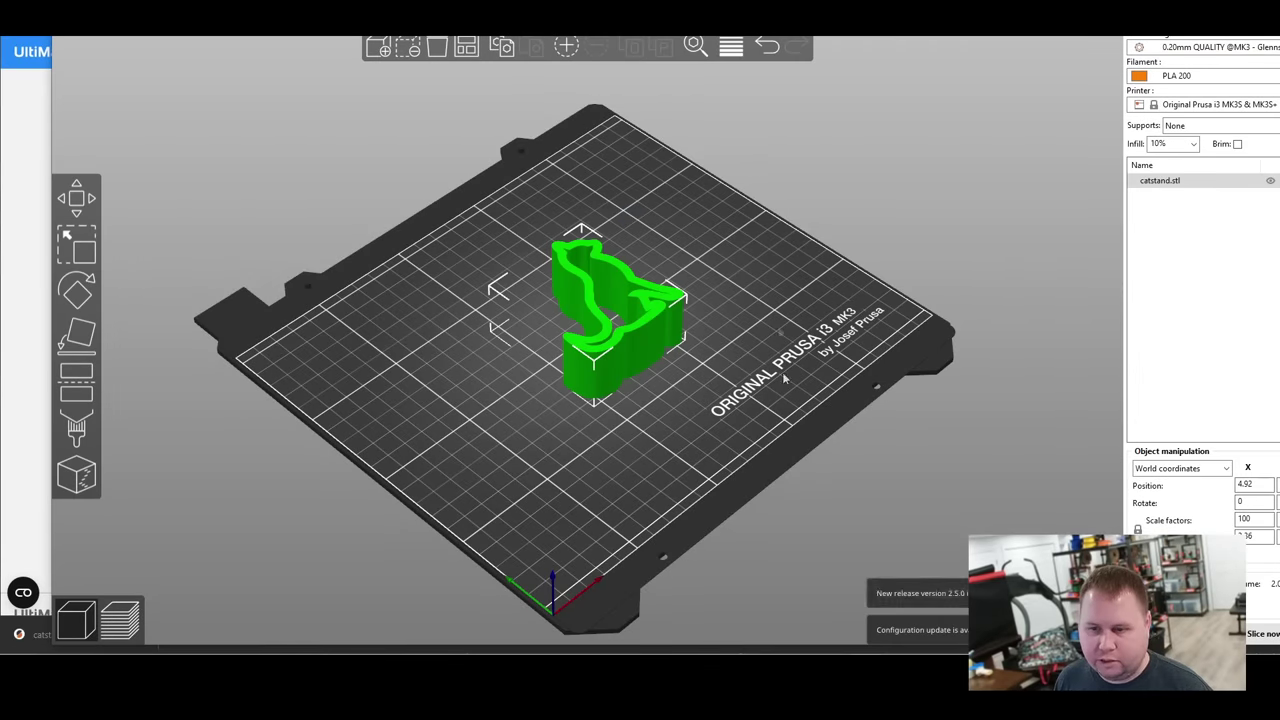
- Slice the cat stand model with the current print settings
{"action": "left_click_drag", "start_coordinate": [785, 378], "coordinate": [749, 394]}
{"action": "left_click", "coordinate": [1258, 632]}
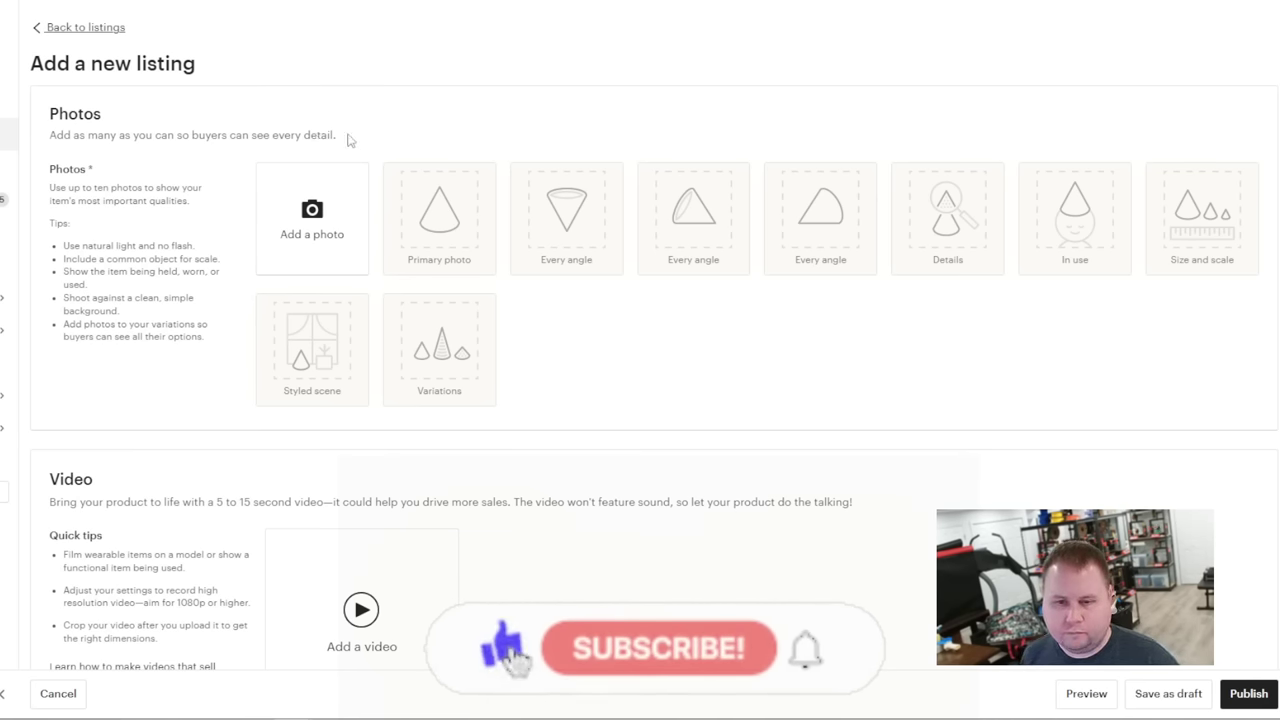
- In the new Etsy listing, review the photo and video sections and enter the title "Kitty Phone Holder"
{"action": "scroll", "coordinate": [610, 280], "scroll_direction": "down", "scroll_amount": 4}
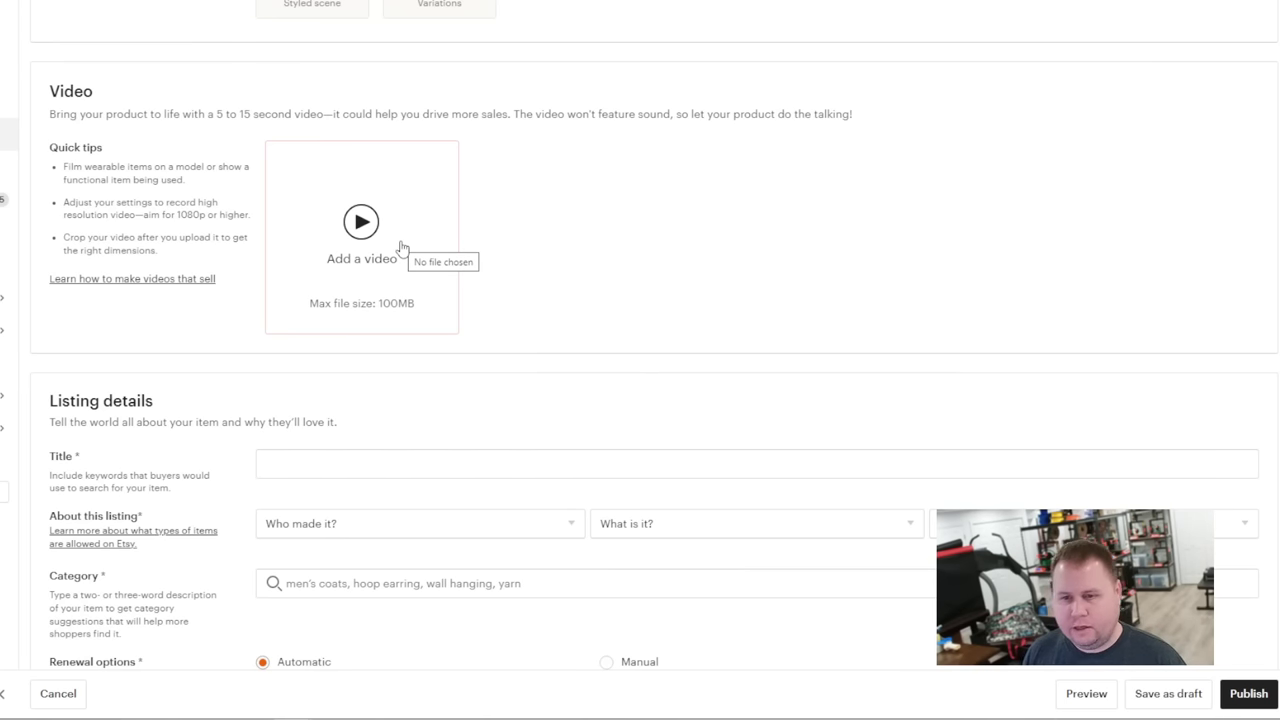
{"action": "scroll", "coordinate": [597, 230], "scroll_direction": "up", "scroll_amount": 2}
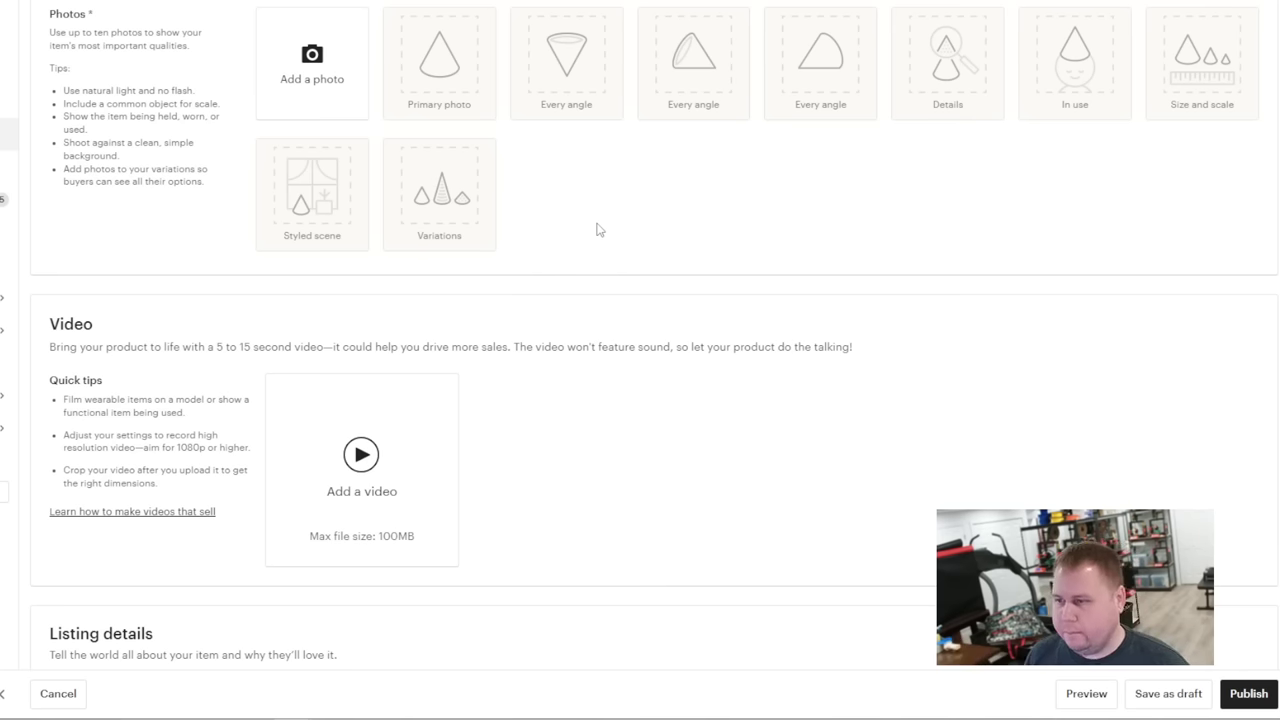
{"action": "scroll", "coordinate": [597, 230], "scroll_direction": "down", "scroll_amount": 5}
{"action": "left_click", "coordinate": [374, 157]}
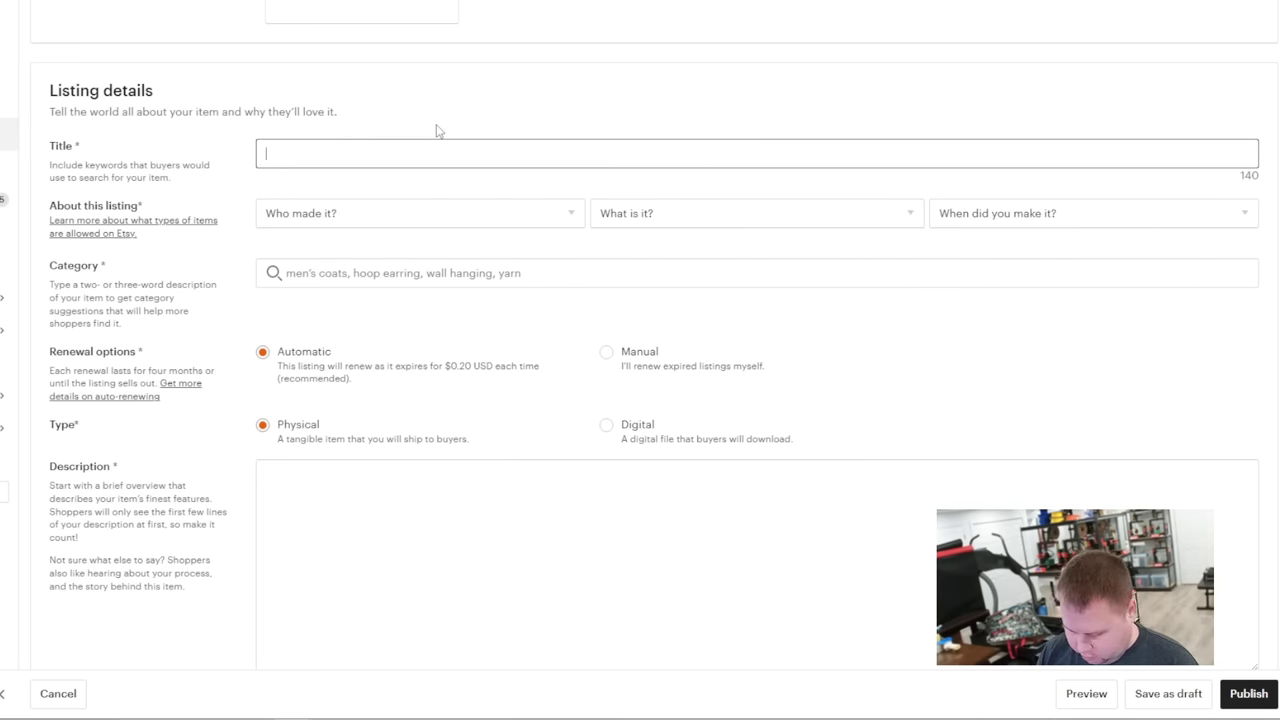
{"action": "type", "text": "Kitty Pho"}
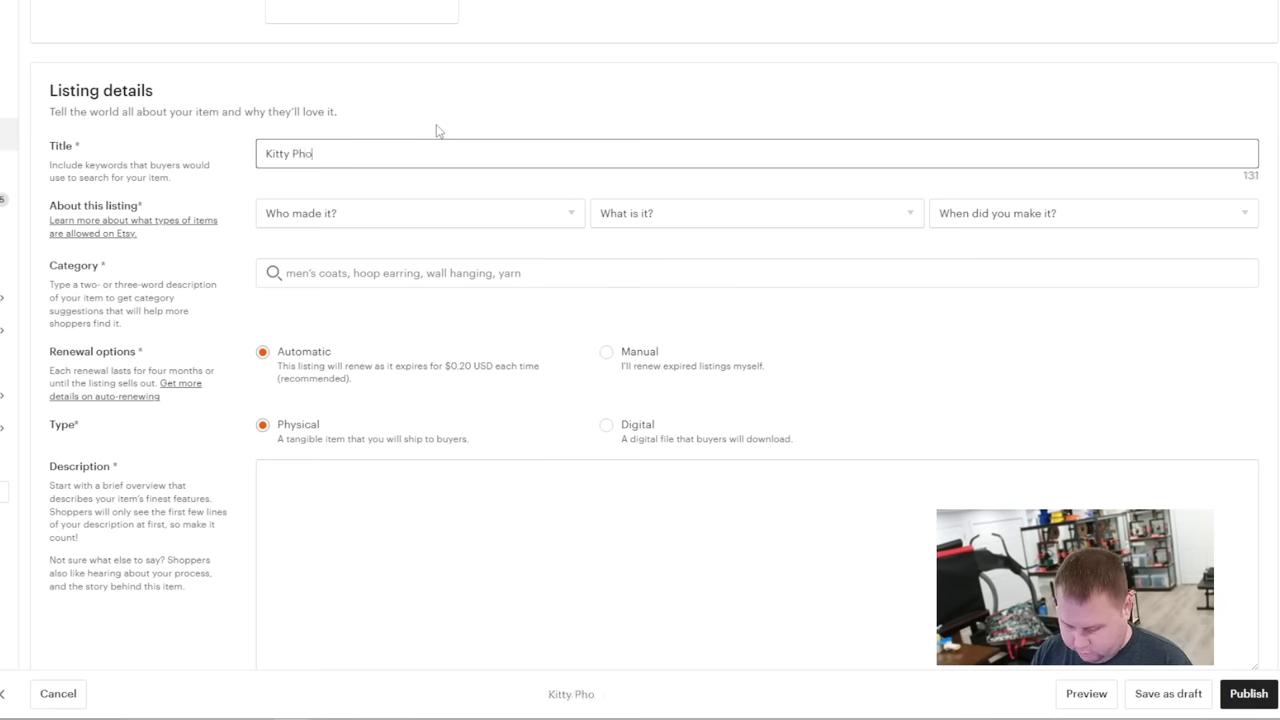
{"action": "type", "text": "ne Holder"}
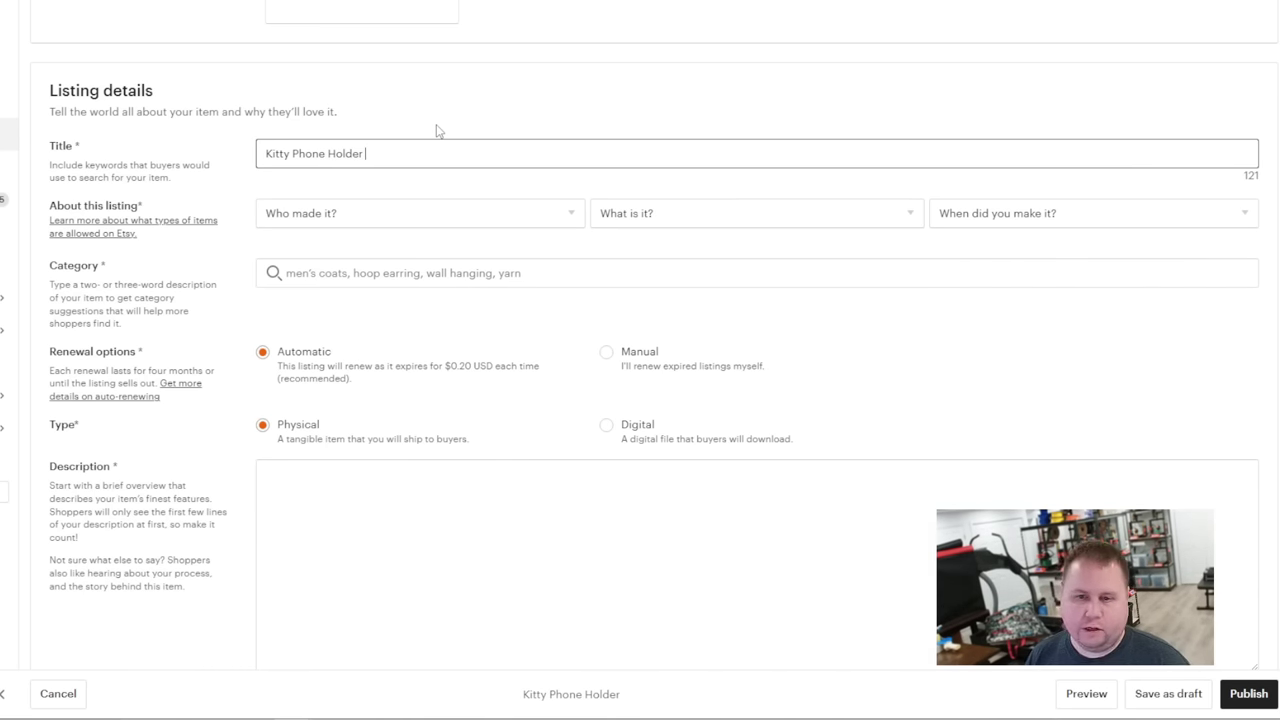
- Extend the listing title so it reads "Kitty Phone Holder - Desktop Organization"
{"action": "type", "text": "Desktop "}
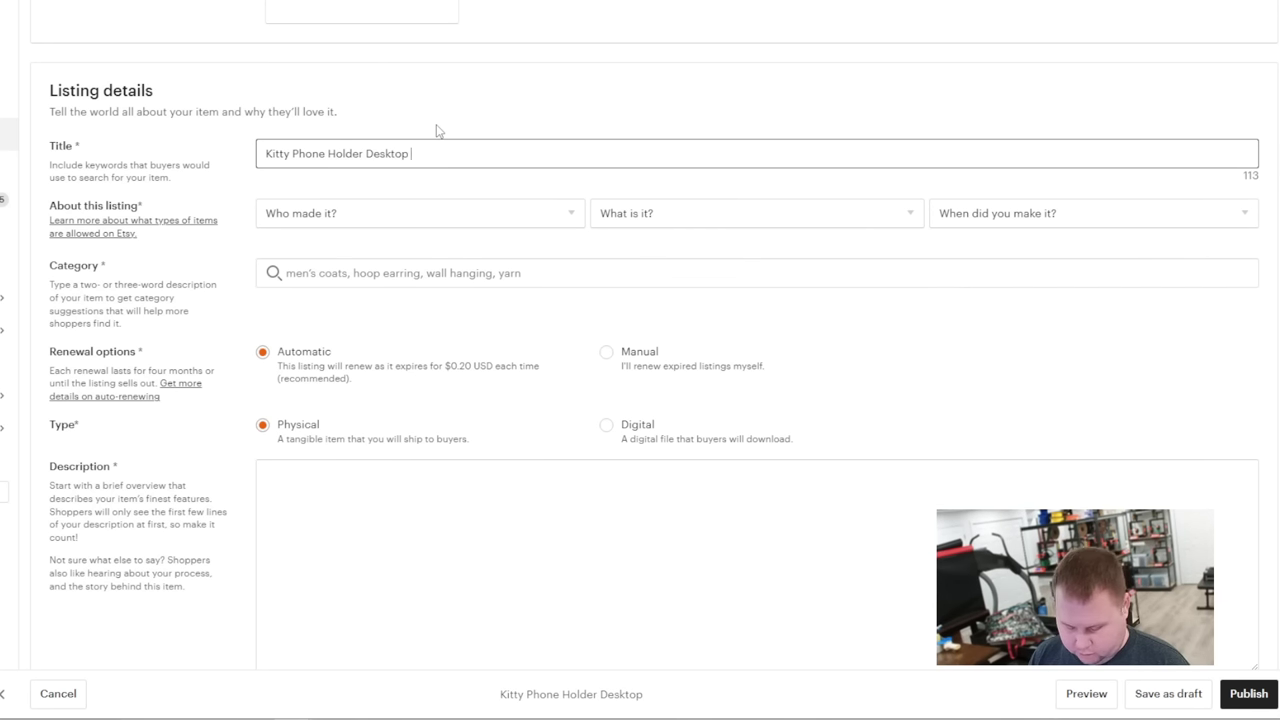
{"action": "type", "text": "Organization"}
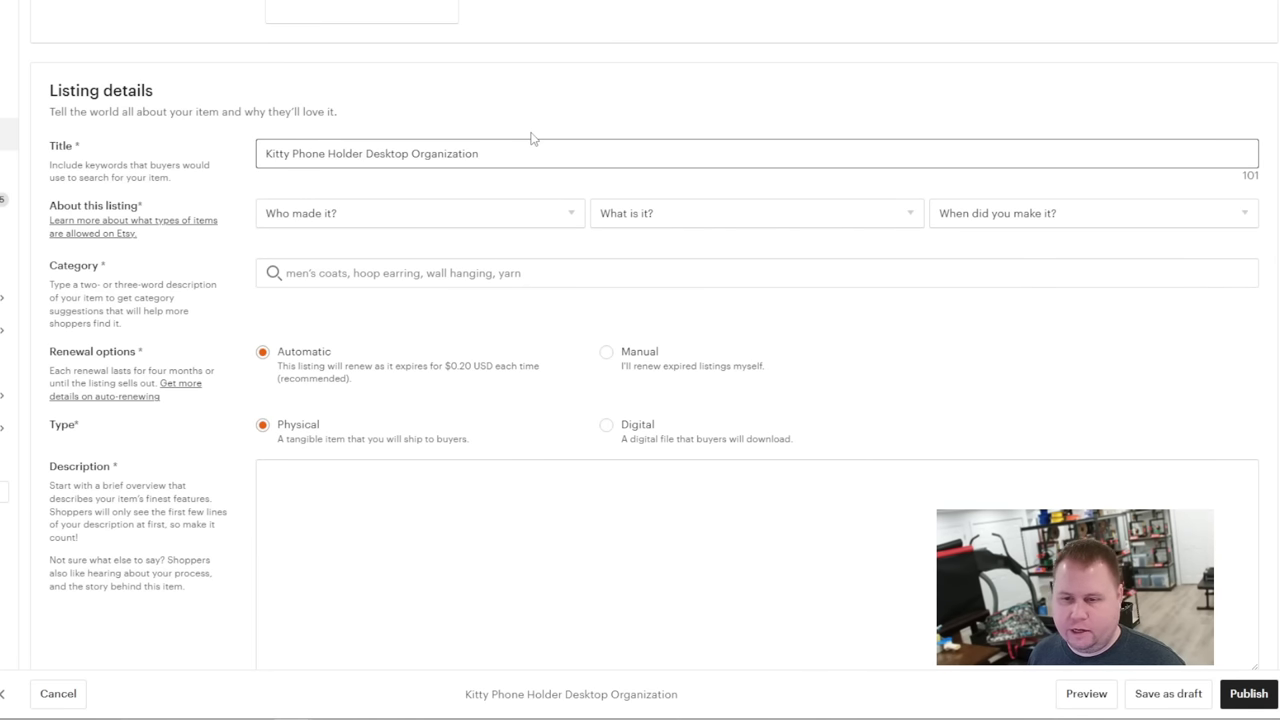
{"action": "scroll", "coordinate": [531, 138], "scroll_direction": "down", "scroll_amount": 1}
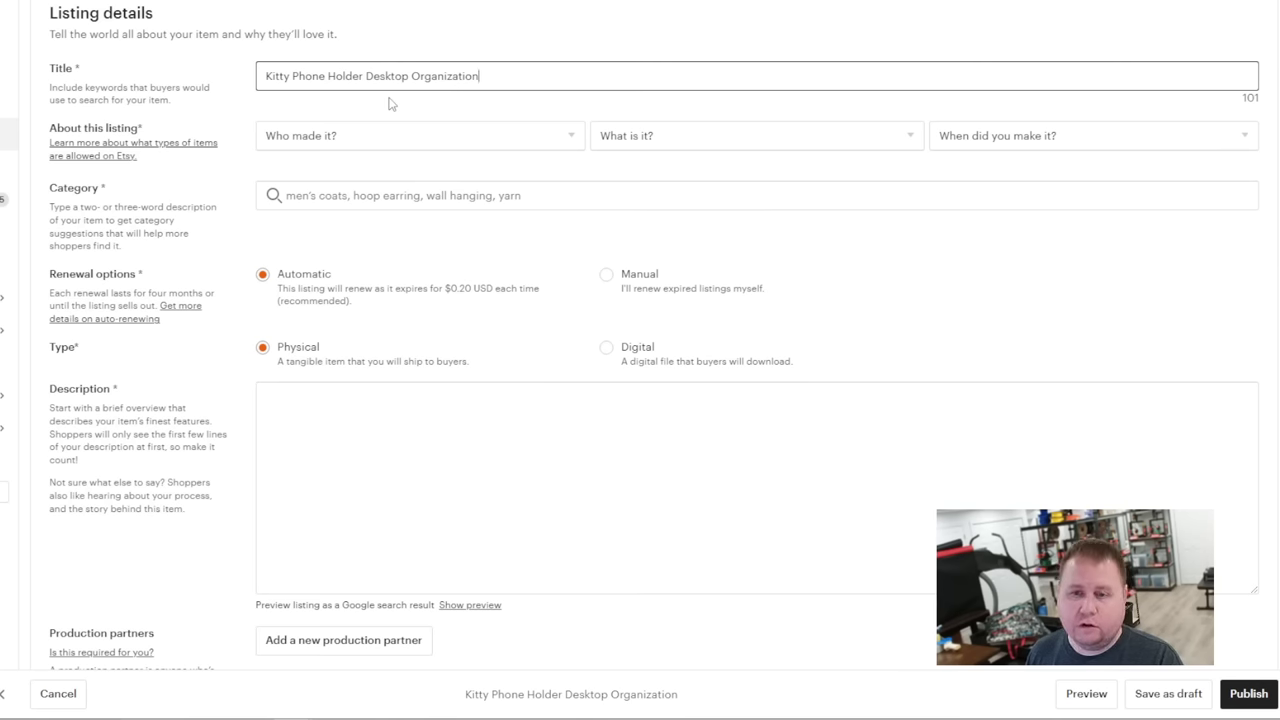
{"action": "left_click", "coordinate": [366, 75]}
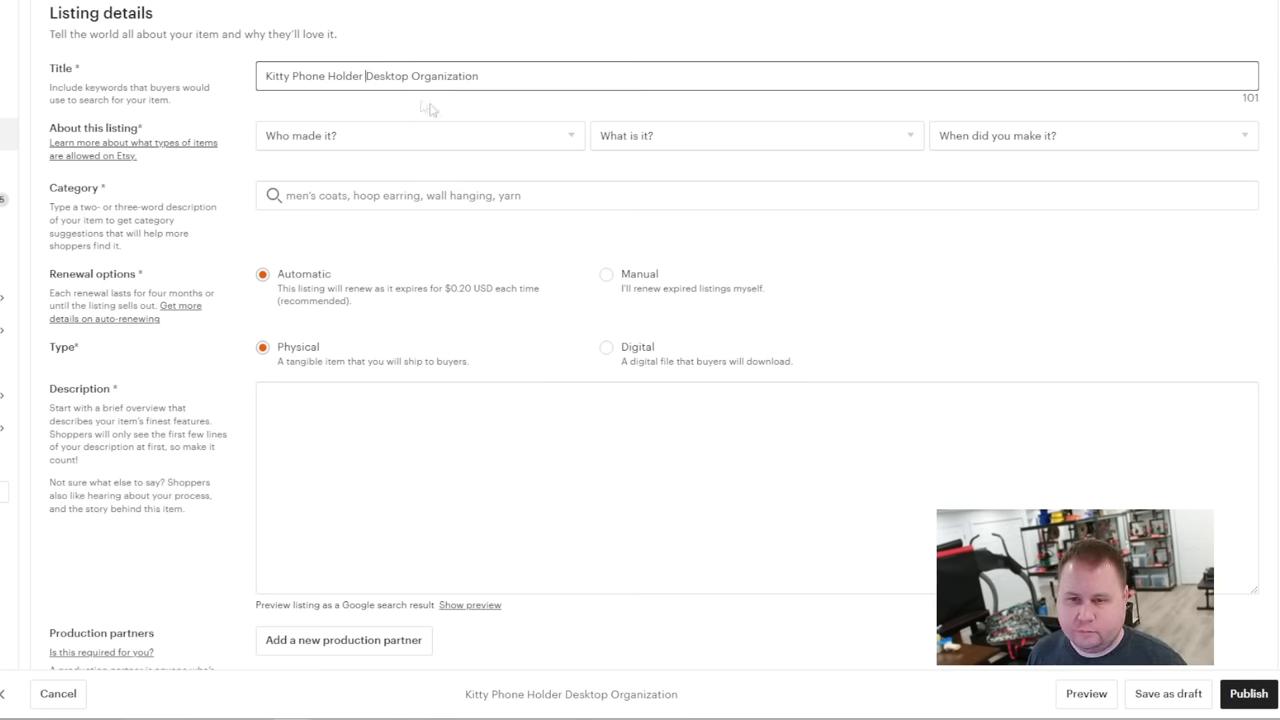
{"action": "type", "text": "-"}
{"action": "left_click", "coordinate": [402, 108]}
- Fill in the About this listing details as made by "I did", "A finished product" and "Made To Order"
{"action": "left_click", "coordinate": [391, 137]}
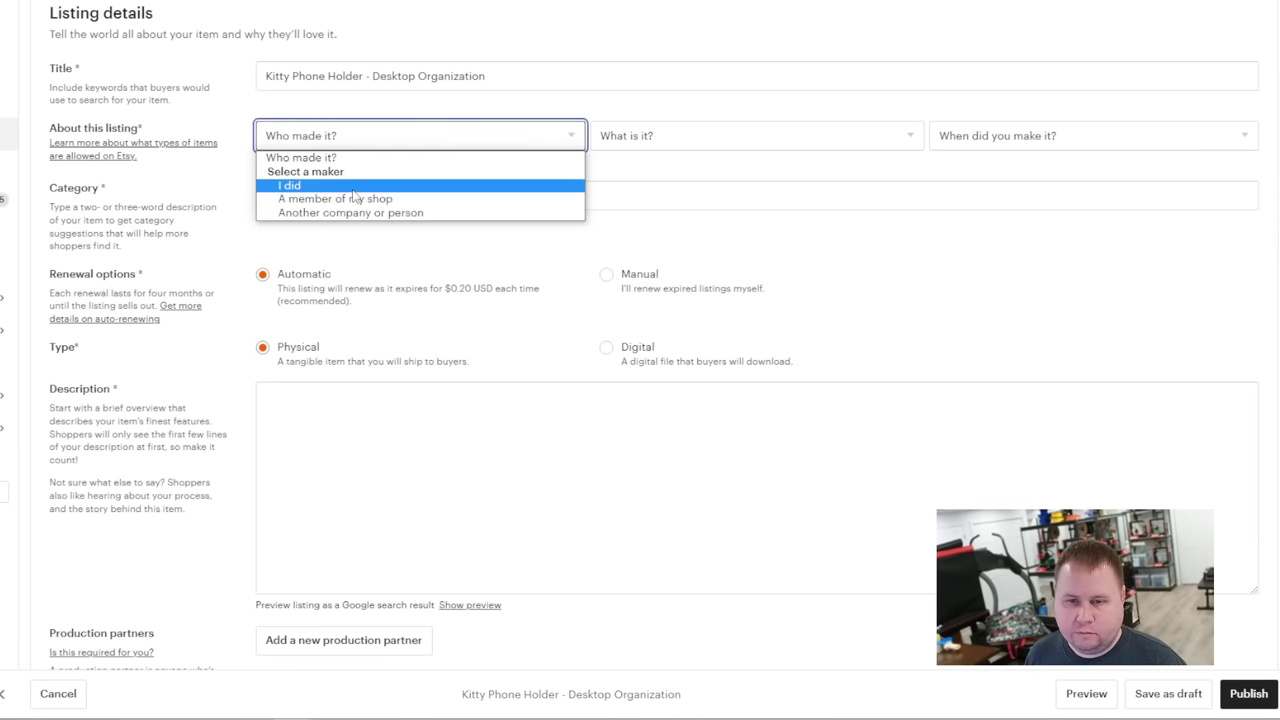
{"action": "left_click", "coordinate": [396, 184]}
{"action": "left_click", "coordinate": [660, 136]}
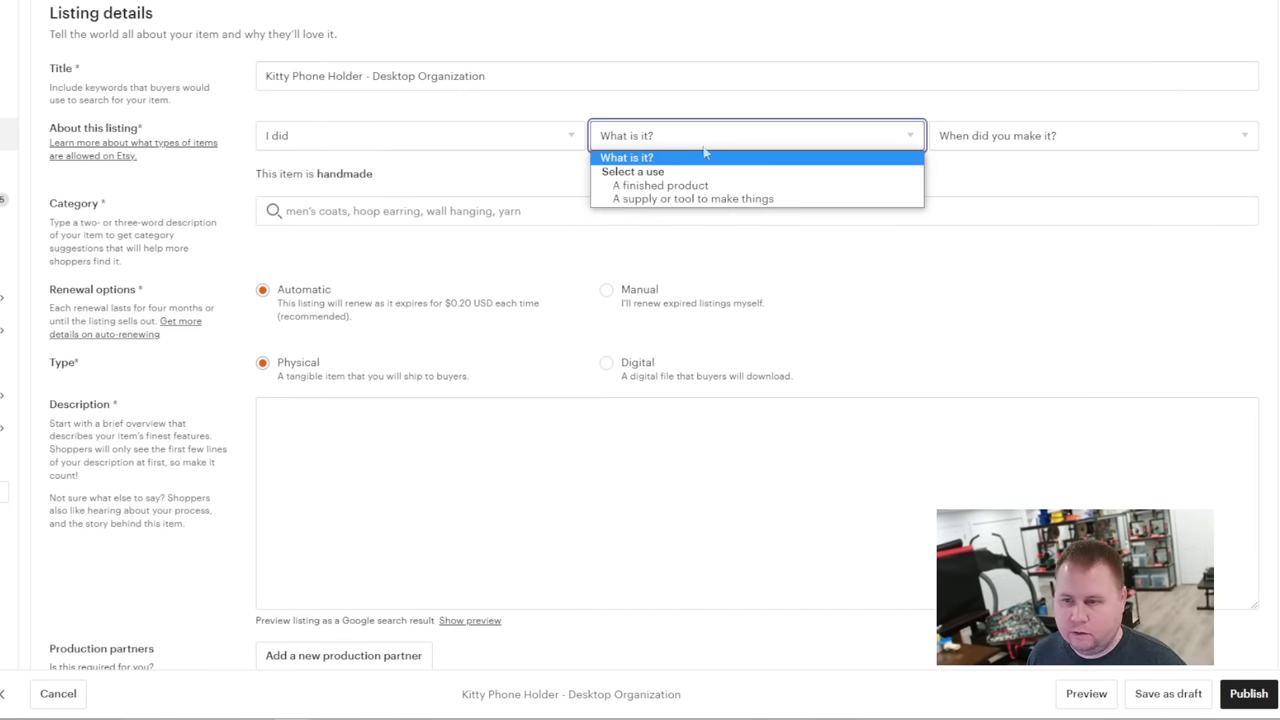
{"action": "left_click", "coordinate": [662, 188]}
{"action": "left_click", "coordinate": [995, 136]}
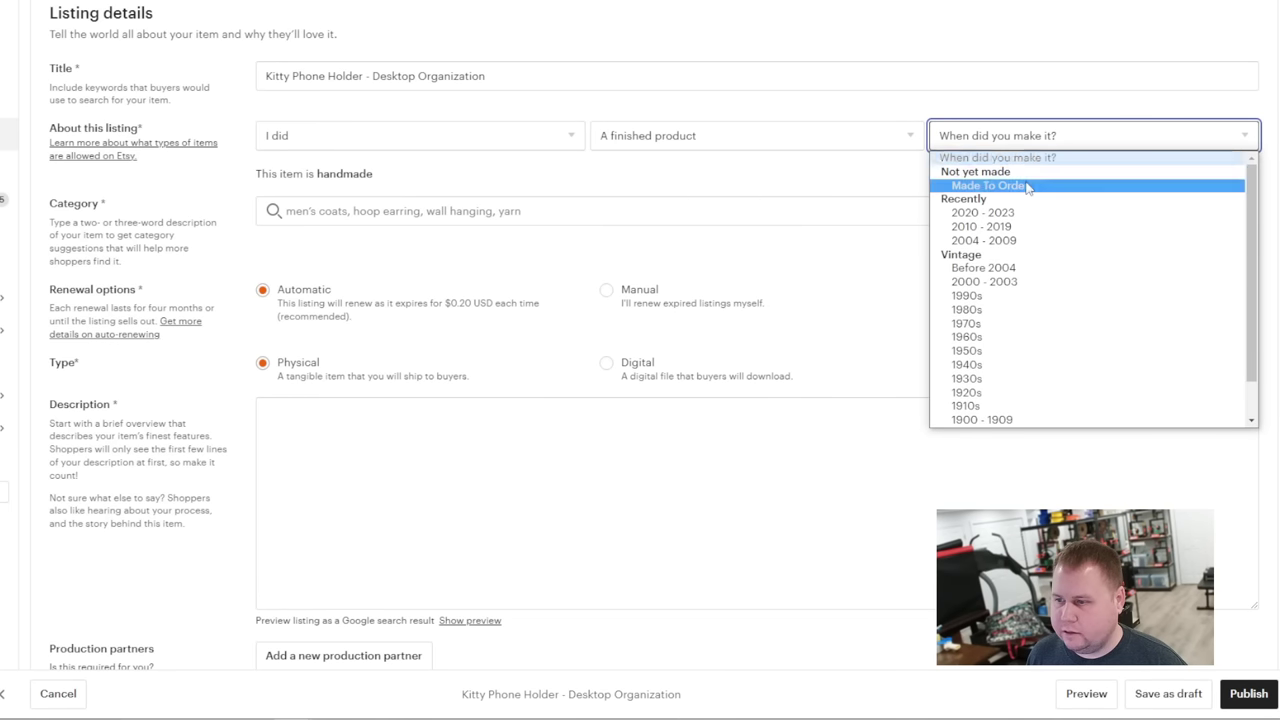
{"action": "left_click", "coordinate": [1027, 184]}
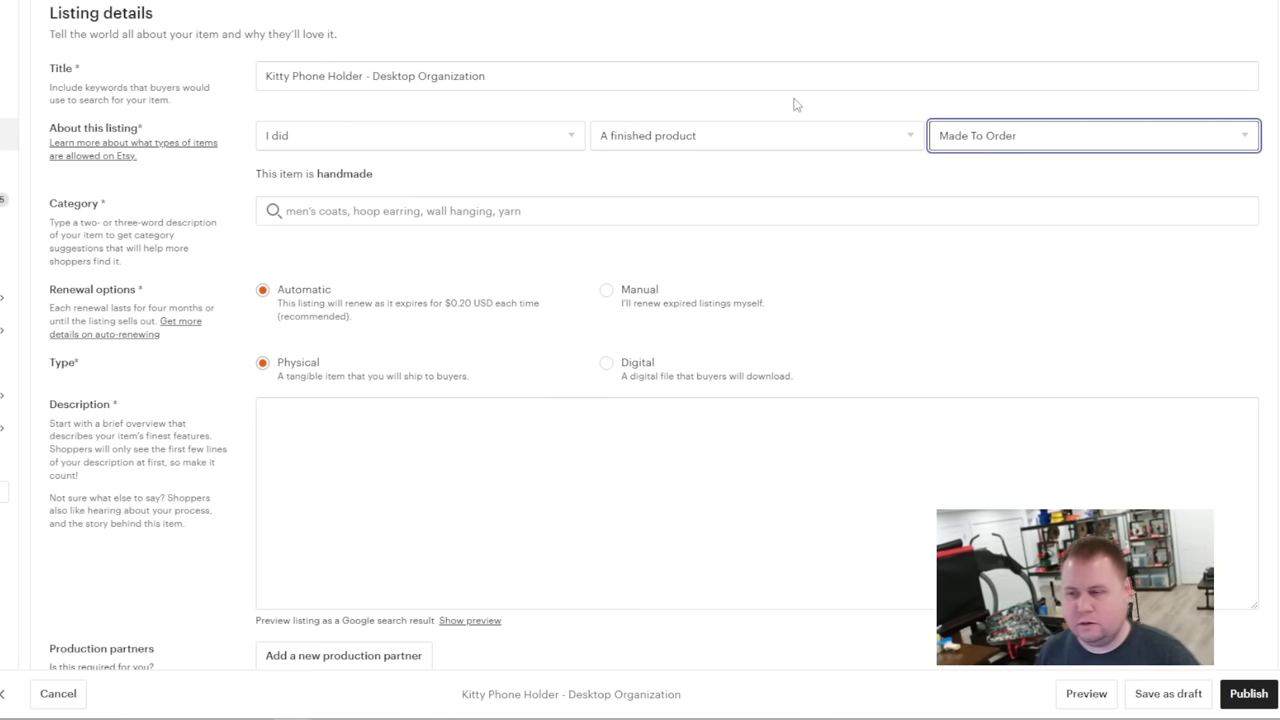
{"action": "left_click", "coordinate": [1024, 146]}
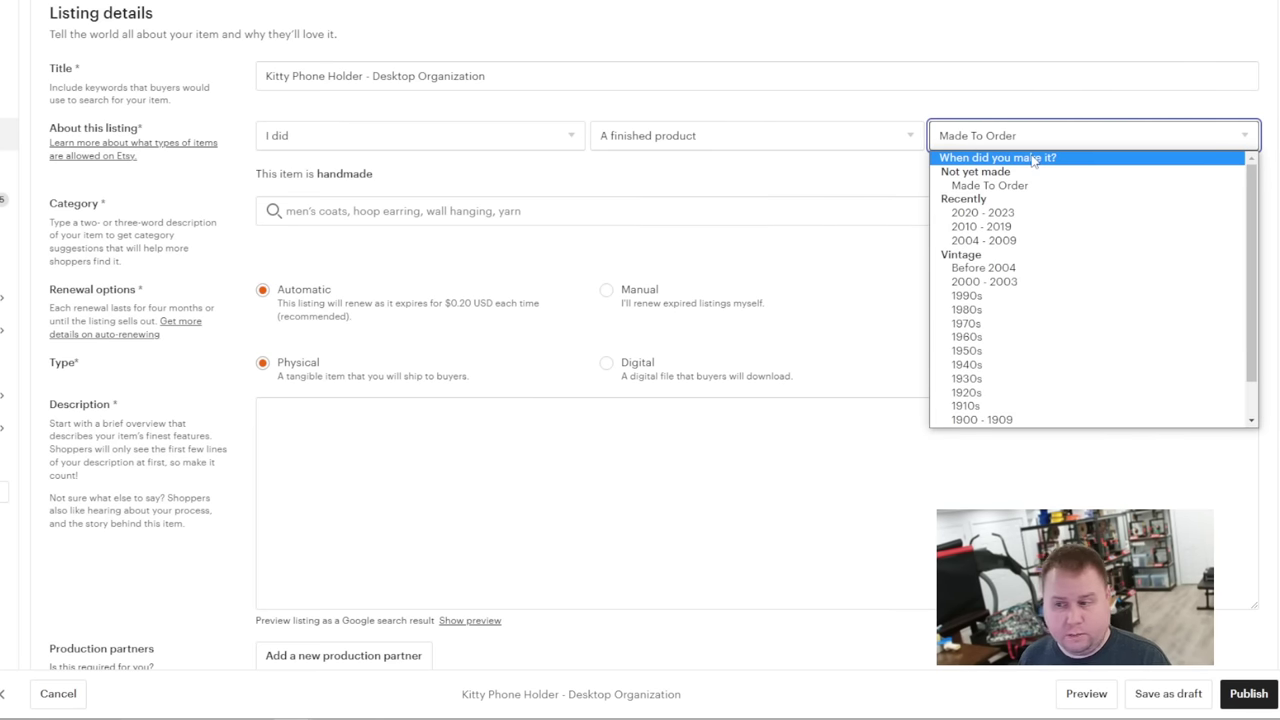
{"action": "left_click", "coordinate": [1018, 138]}
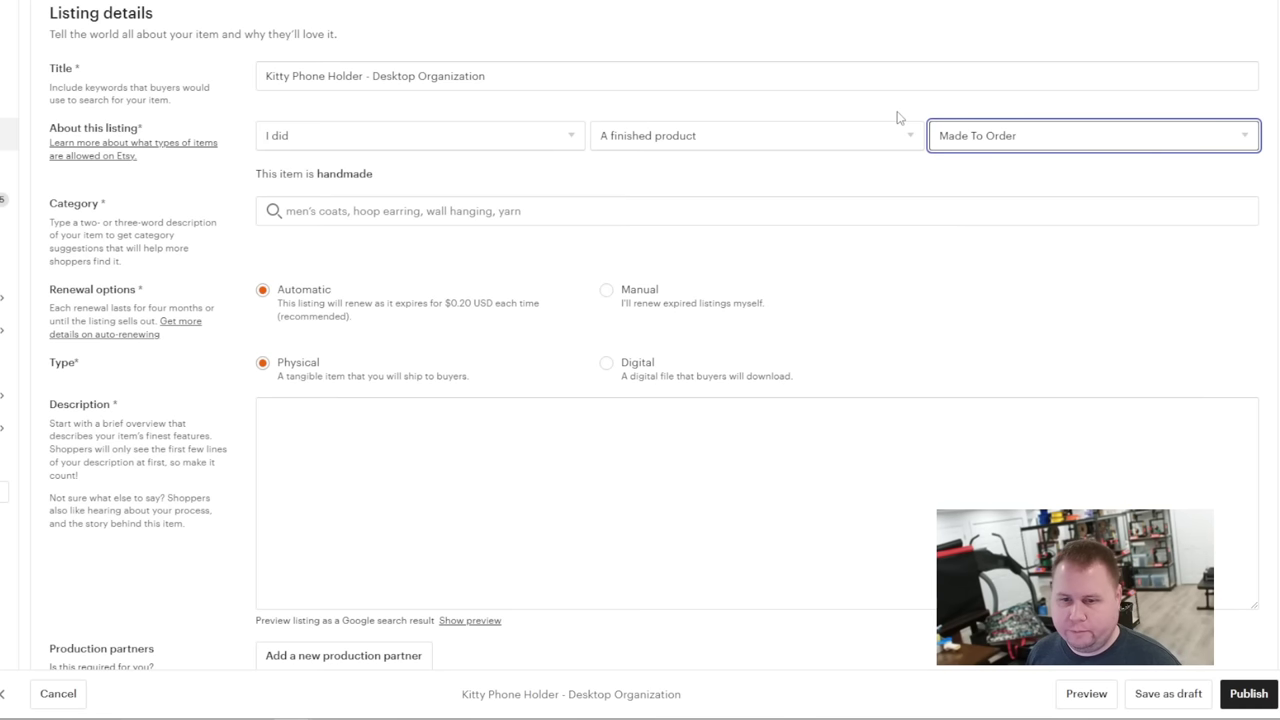
- Search the listing categories for "phone holders cat" and choose Stands under Electronics & Accessories, Docking & Stands
{"action": "left_click", "coordinate": [453, 220]}
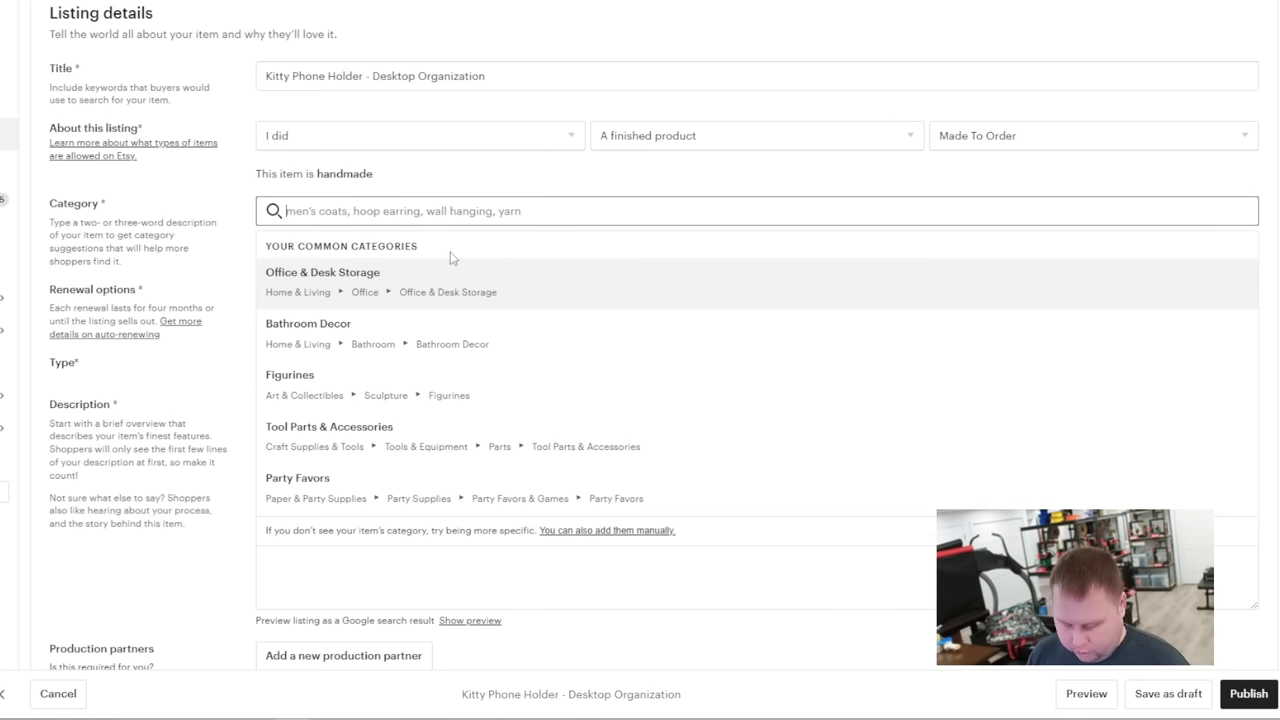
{"action": "type", "text": "office"}
{"action": "key", "text": "BackSpace"}
{"action": "key", "text": "BackSpace"}
{"action": "key", "text": "BackSpace"}
{"action": "key", "text": "BackSpace"}
{"action": "key", "text": "BackSpace"}
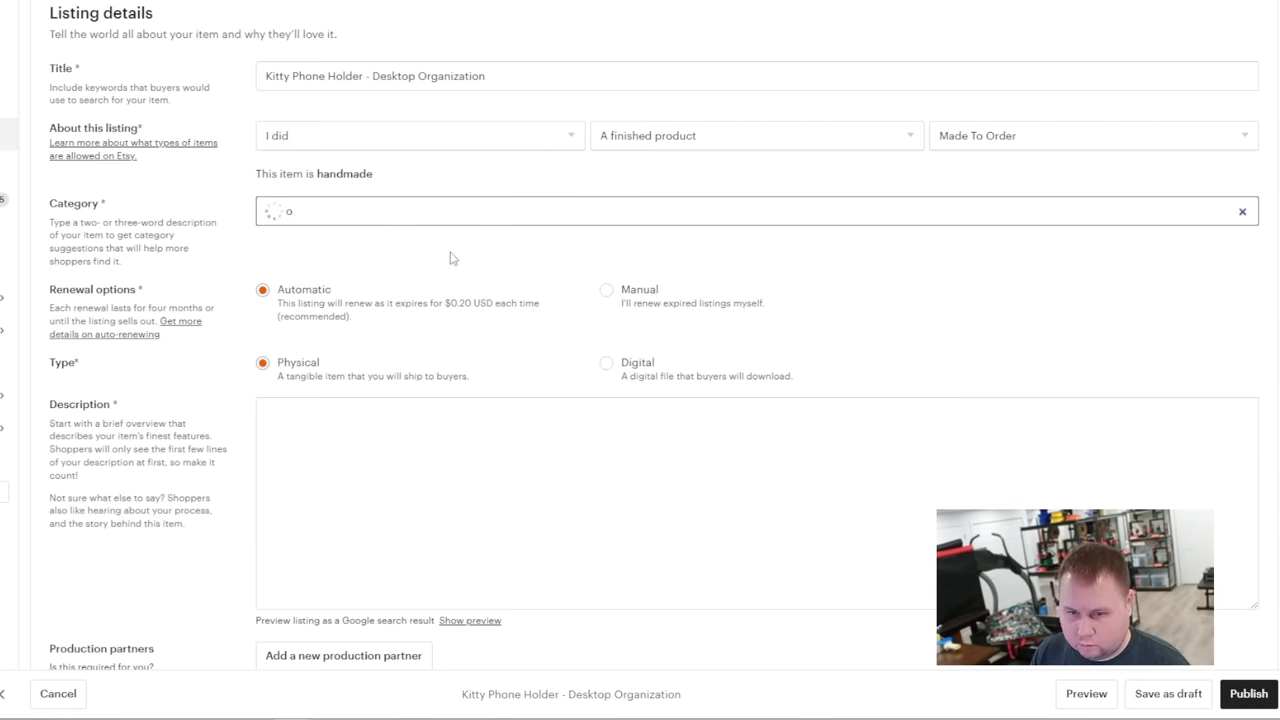
{"action": "key", "text": "BackSpace"}
{"action": "type", "text": "phone"}
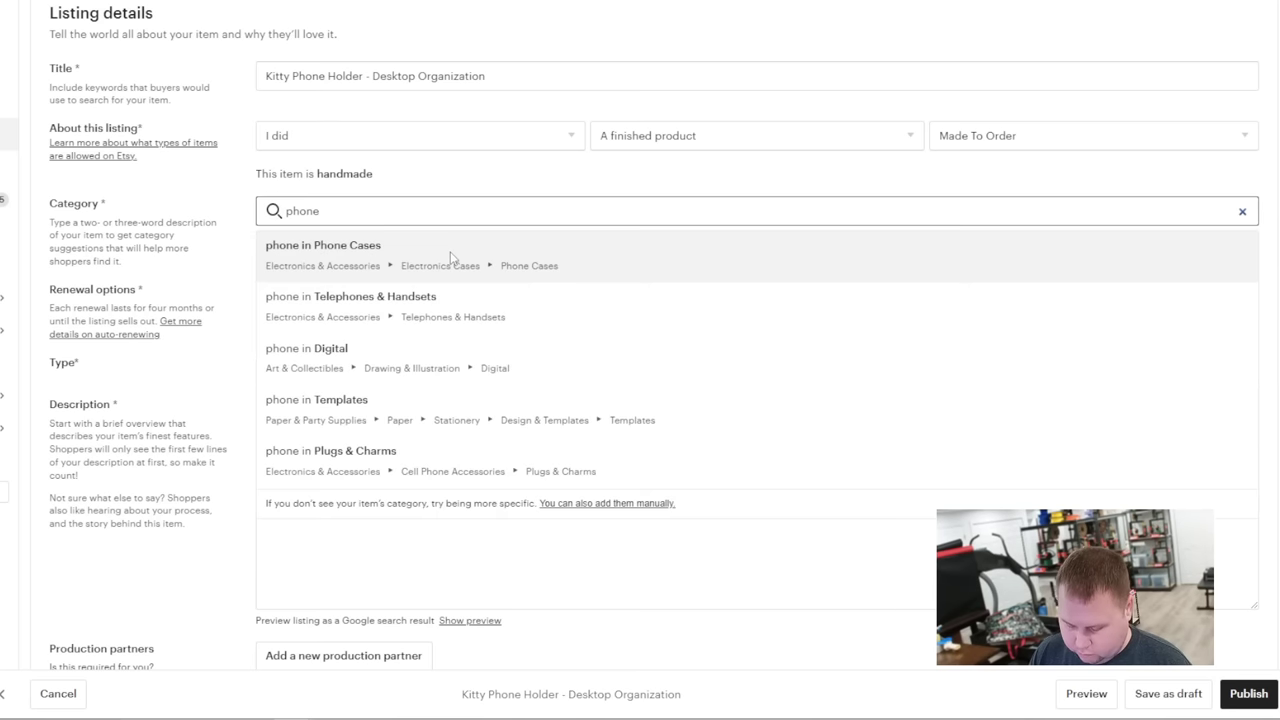
{"action": "type", "text": " holders cat"}
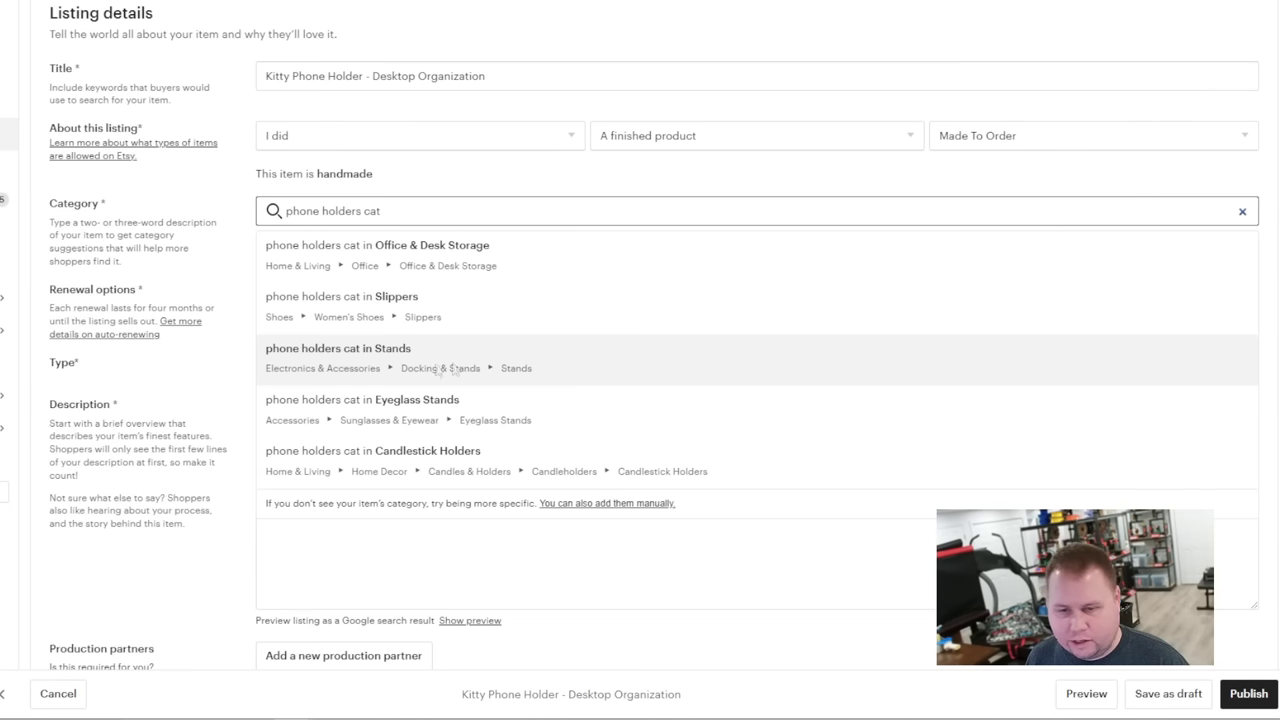
{"action": "left_click", "coordinate": [441, 368]}
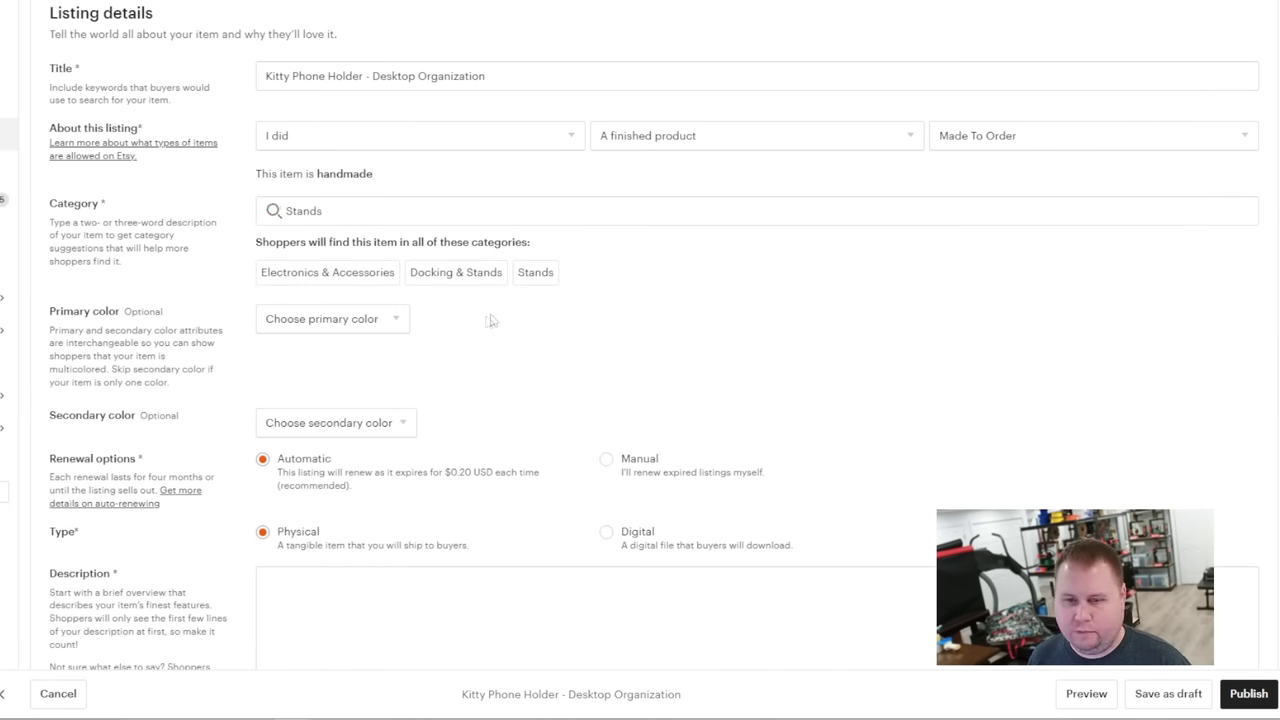
- Look through the primary color options without choosing one, and set the renewal option to Manual
{"action": "scroll", "coordinate": [485, 318], "scroll_direction": "down", "scroll_amount": 1}
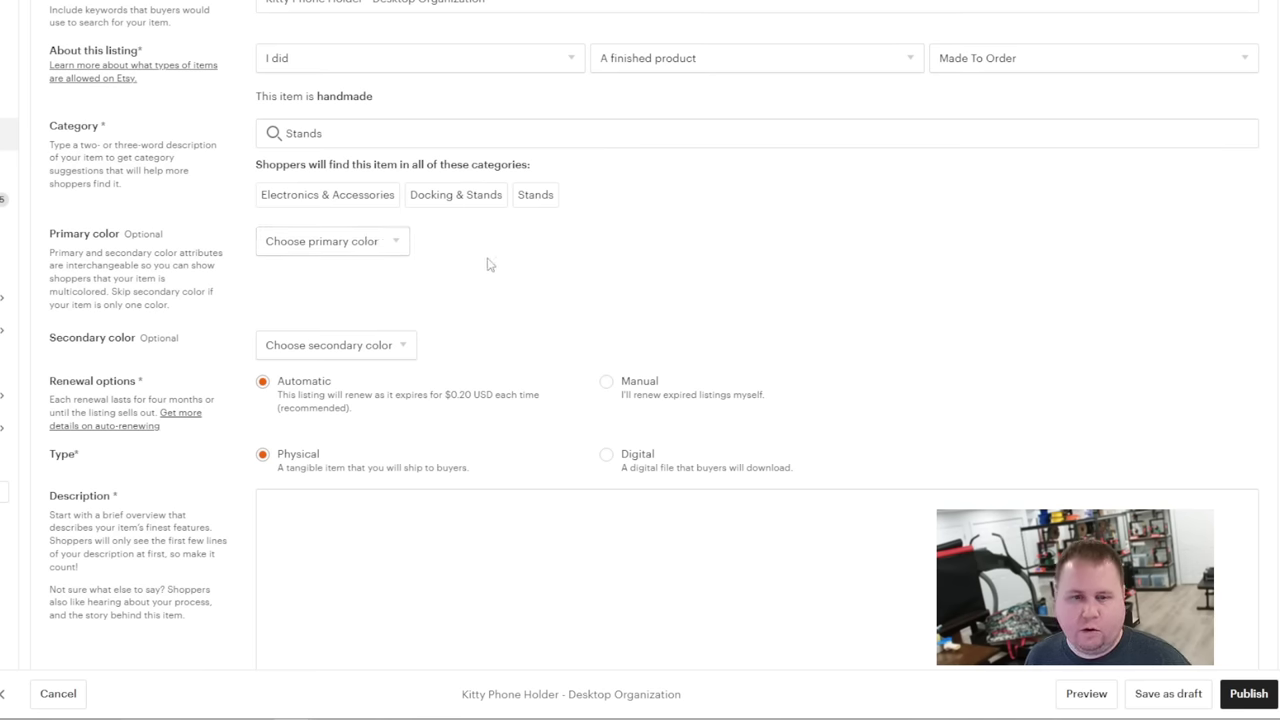
{"action": "left_click", "coordinate": [383, 250]}
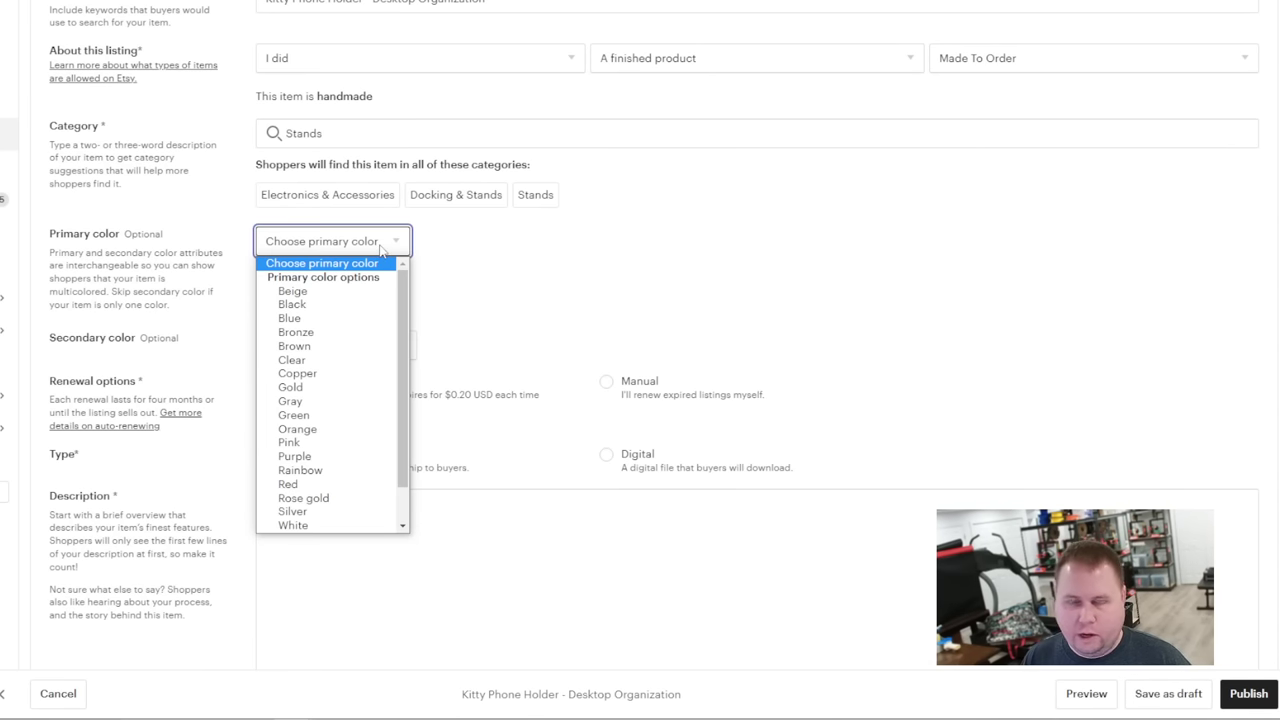
{"action": "left_click", "coordinate": [451, 241]}
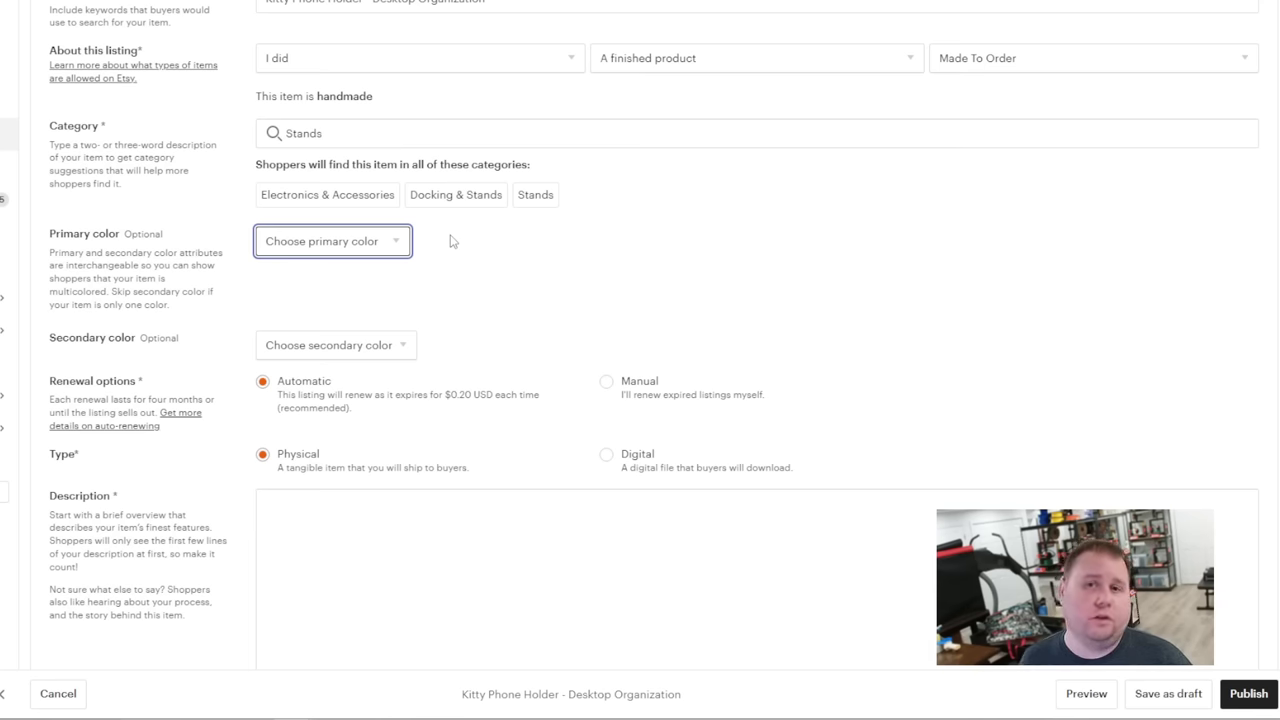
{"action": "left_click", "coordinate": [337, 285]}
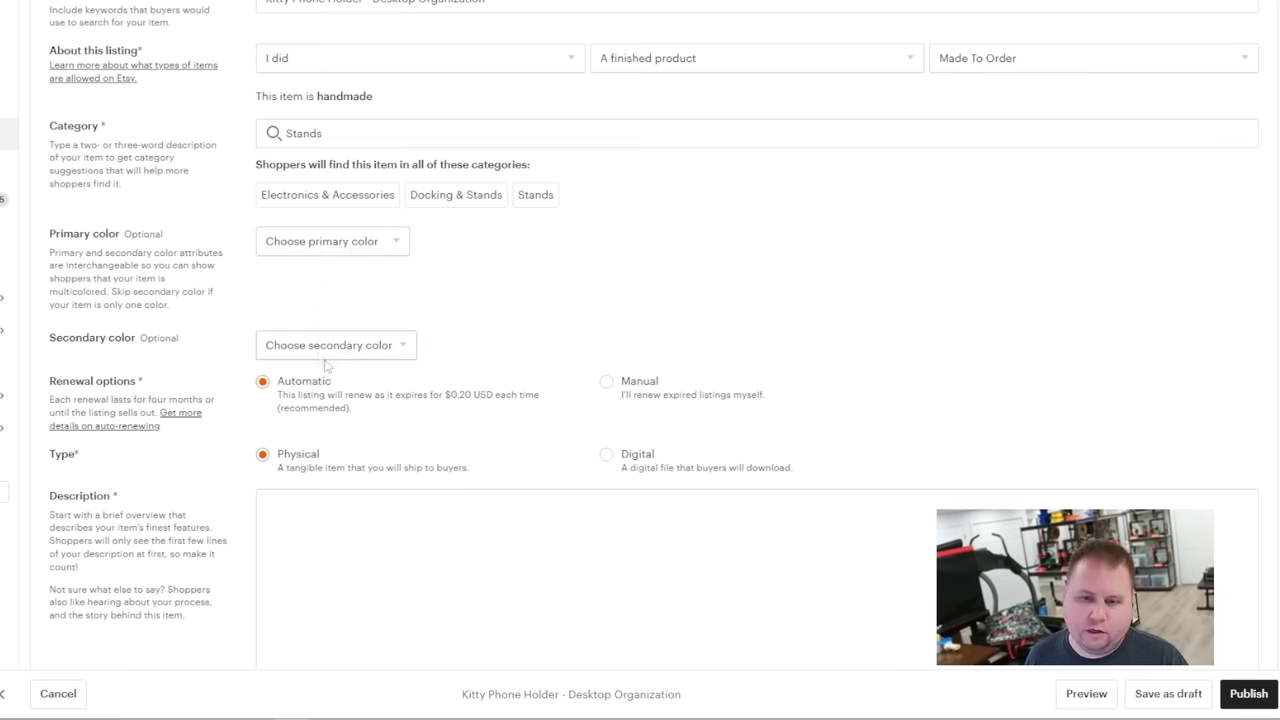
{"action": "scroll", "coordinate": [610, 380], "scroll_direction": "down", "scroll_amount": 1}
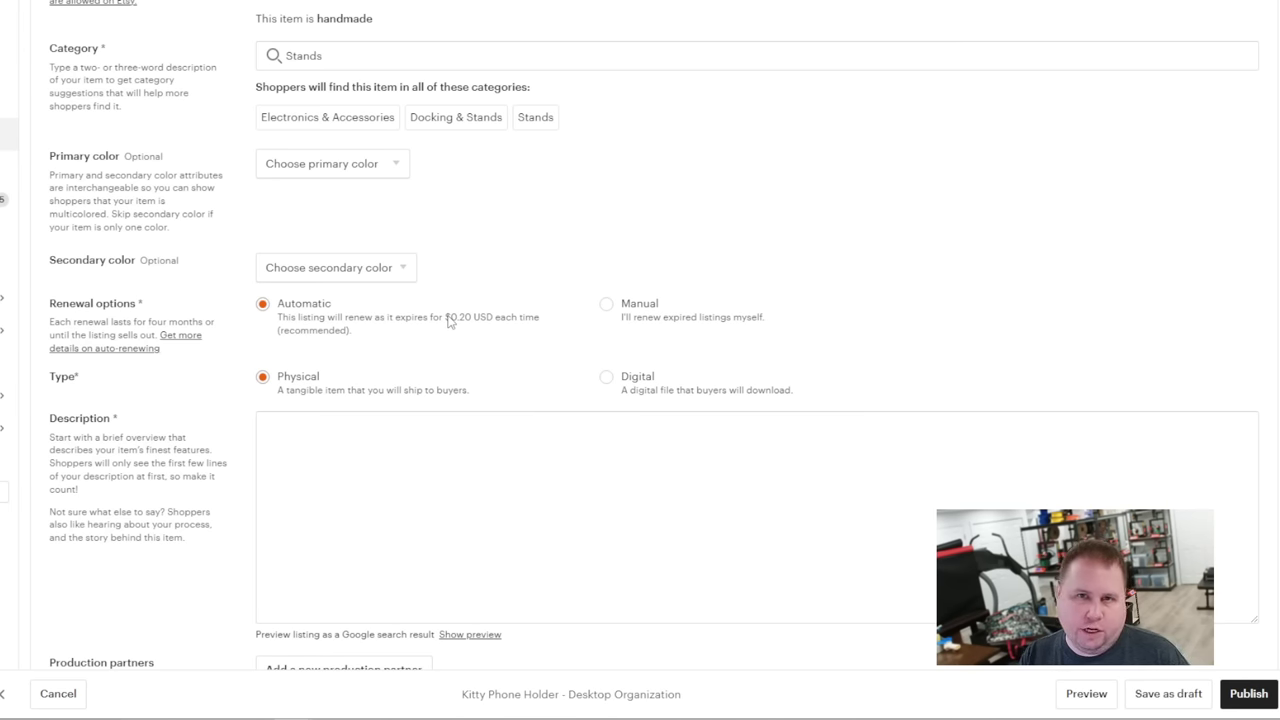
{"action": "left_click", "coordinate": [606, 304]}
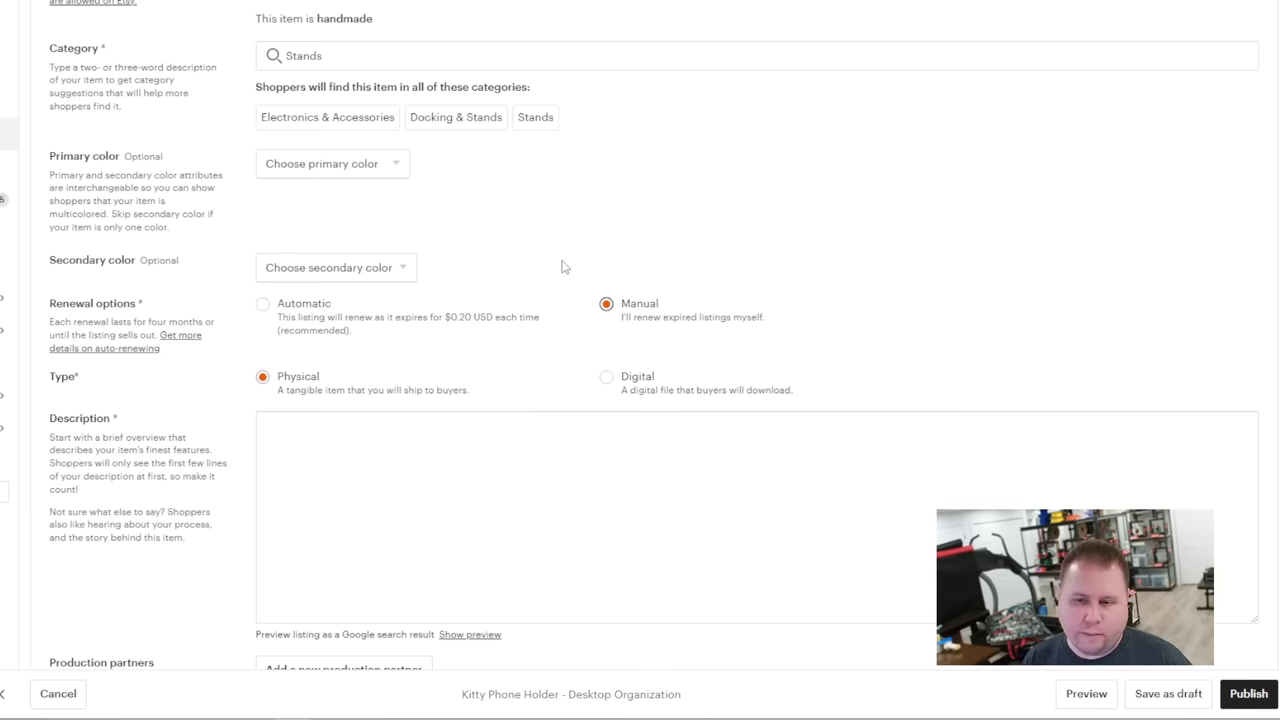
- Write the listing description "This awesome Kitty phone holder is the perfect gift for any cat lover!"
{"action": "scroll", "coordinate": [561, 267], "scroll_direction": "down", "scroll_amount": 1}
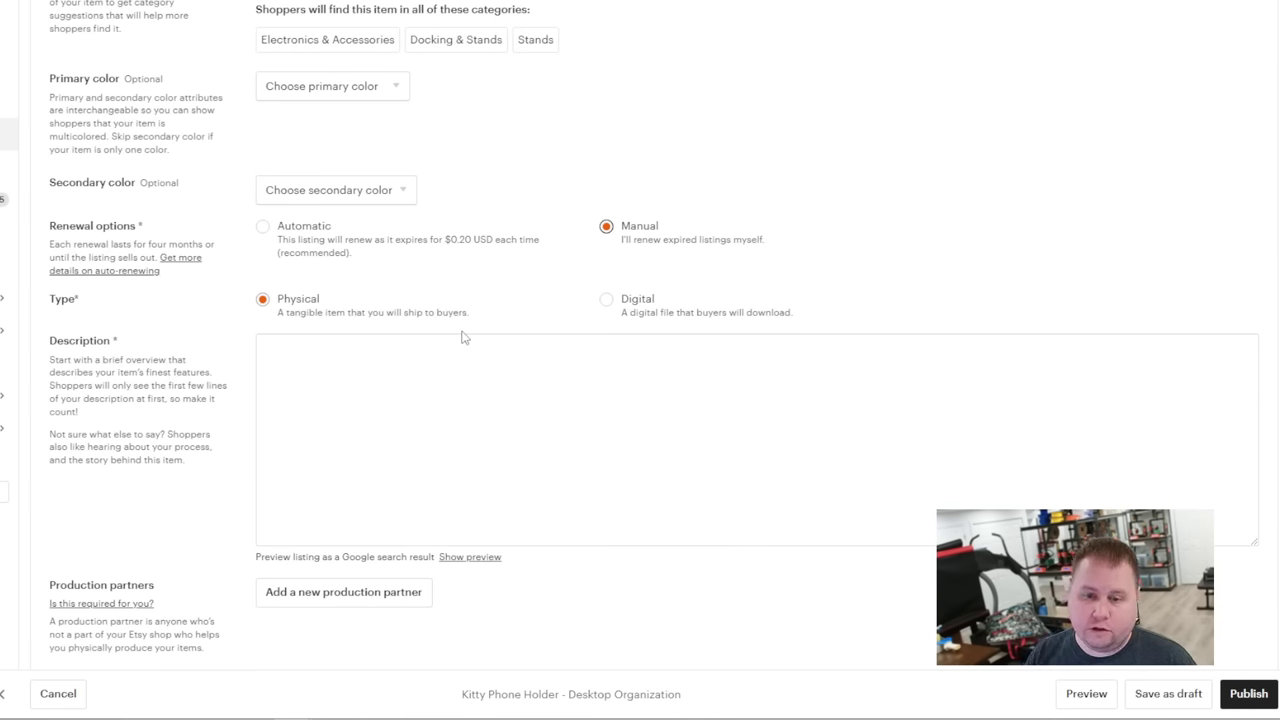
{"action": "left_click", "coordinate": [460, 353]}
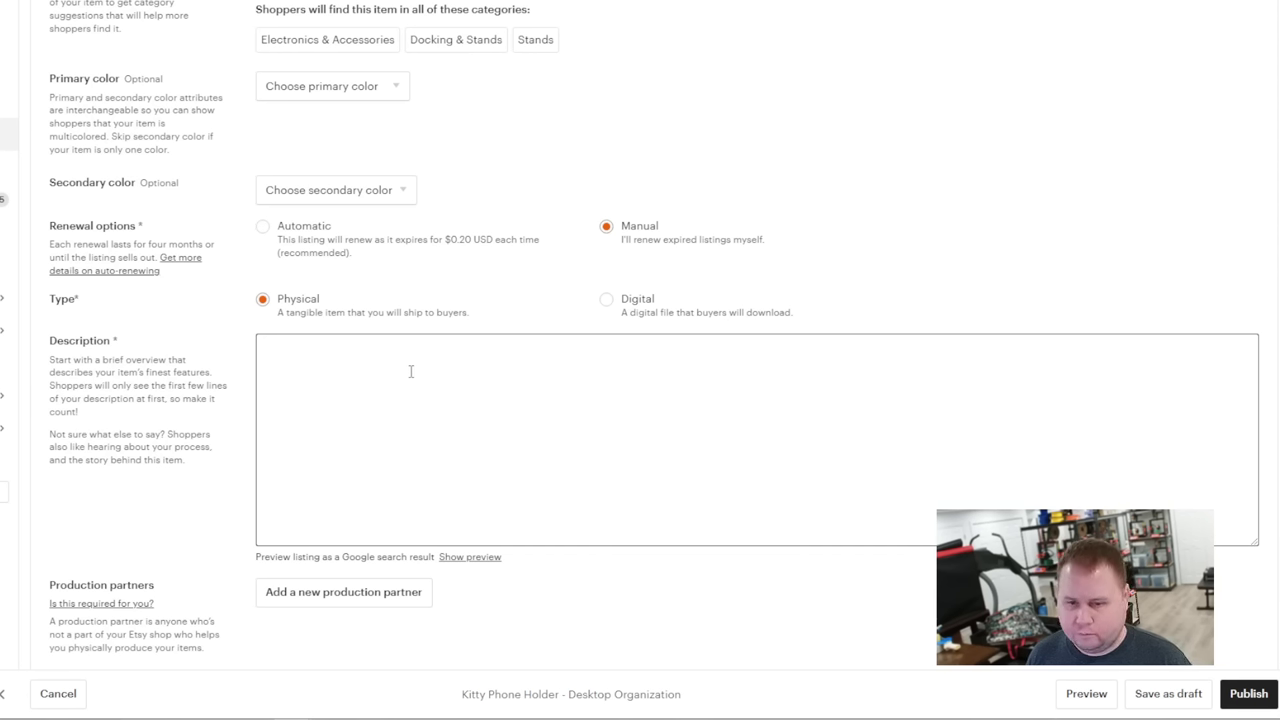
{"action": "type", "text": "This a"}
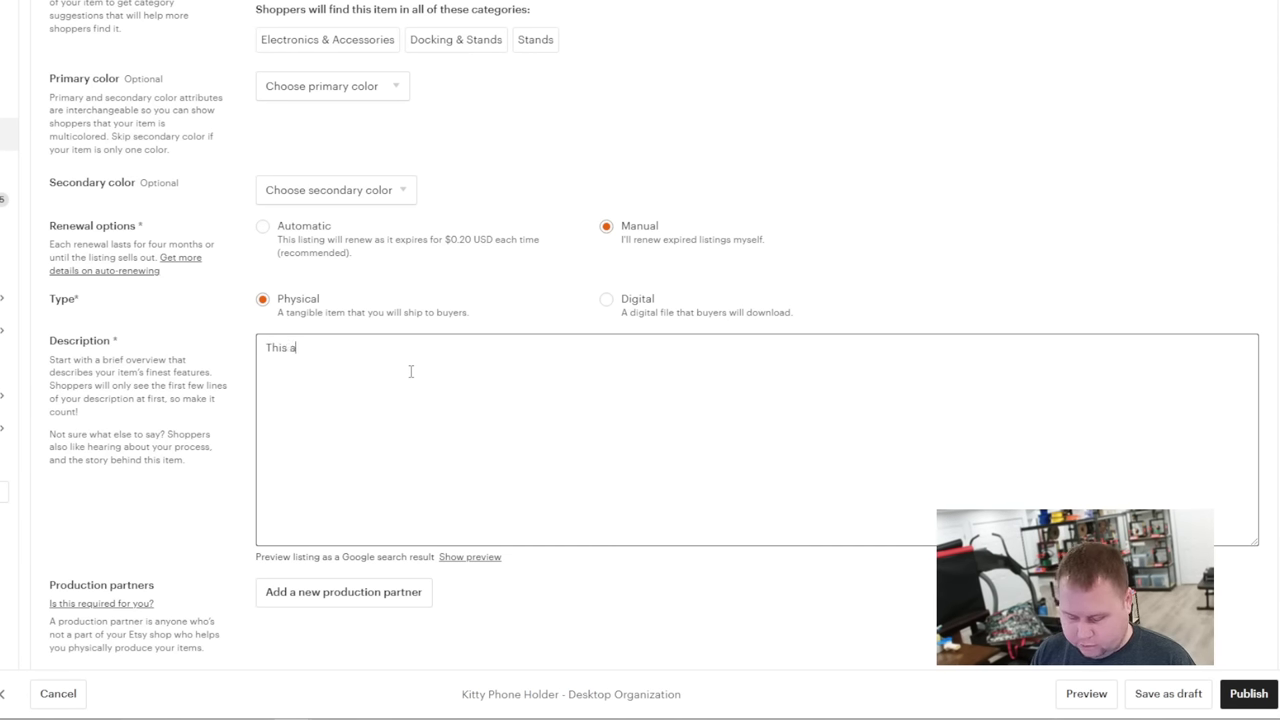
{"action": "type", "text": "wesome K"}
{"action": "key", "text": "BackSpace"}
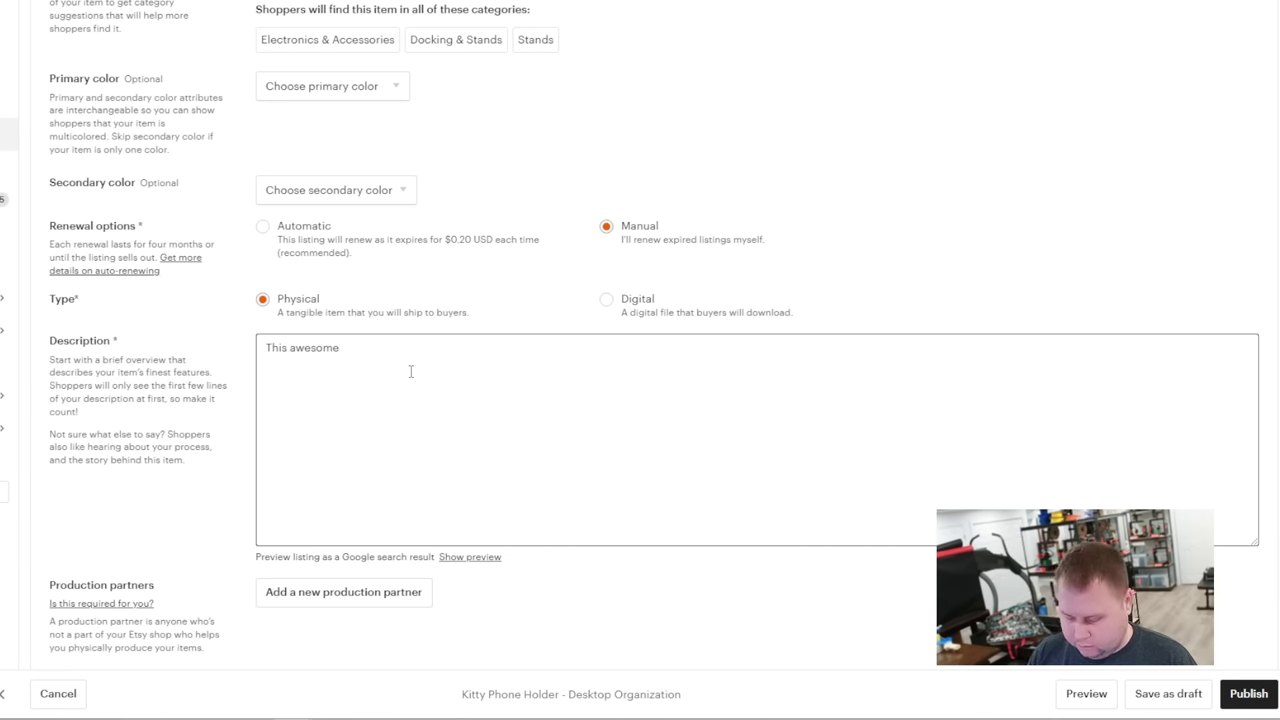
{"action": "type", "text": "Kitty phone "}
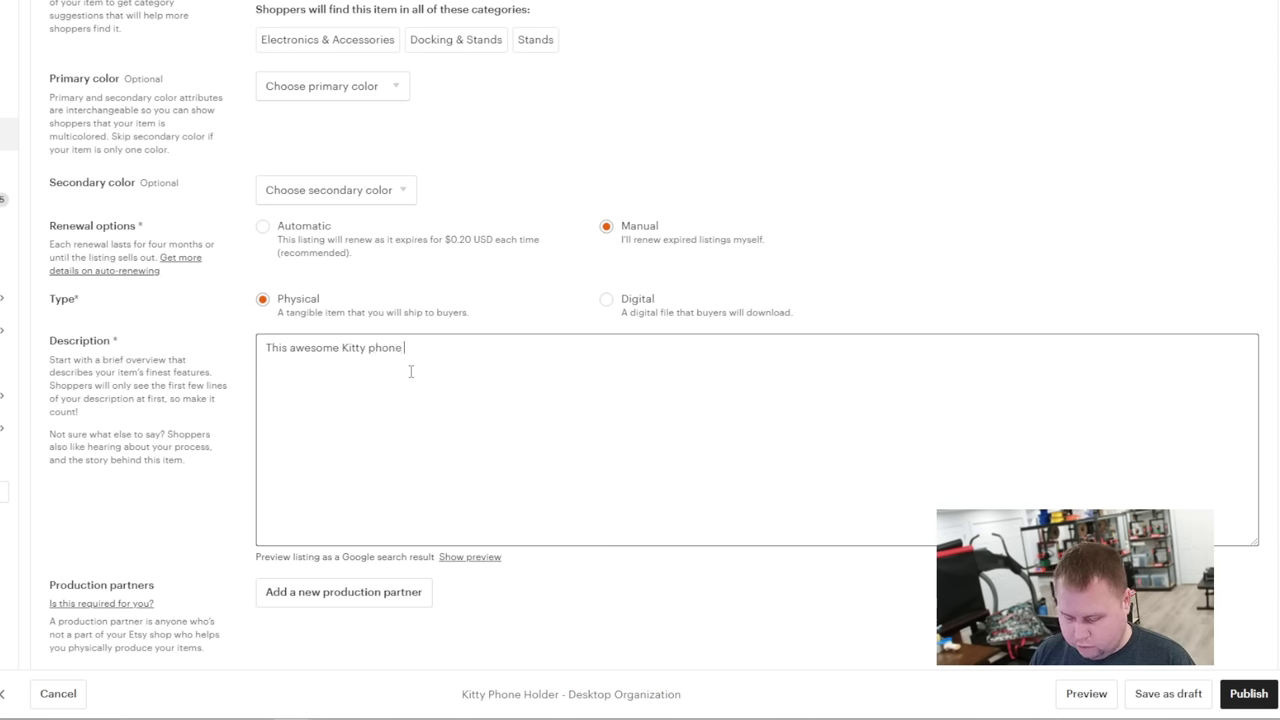
{"action": "type", "text": "holder "}
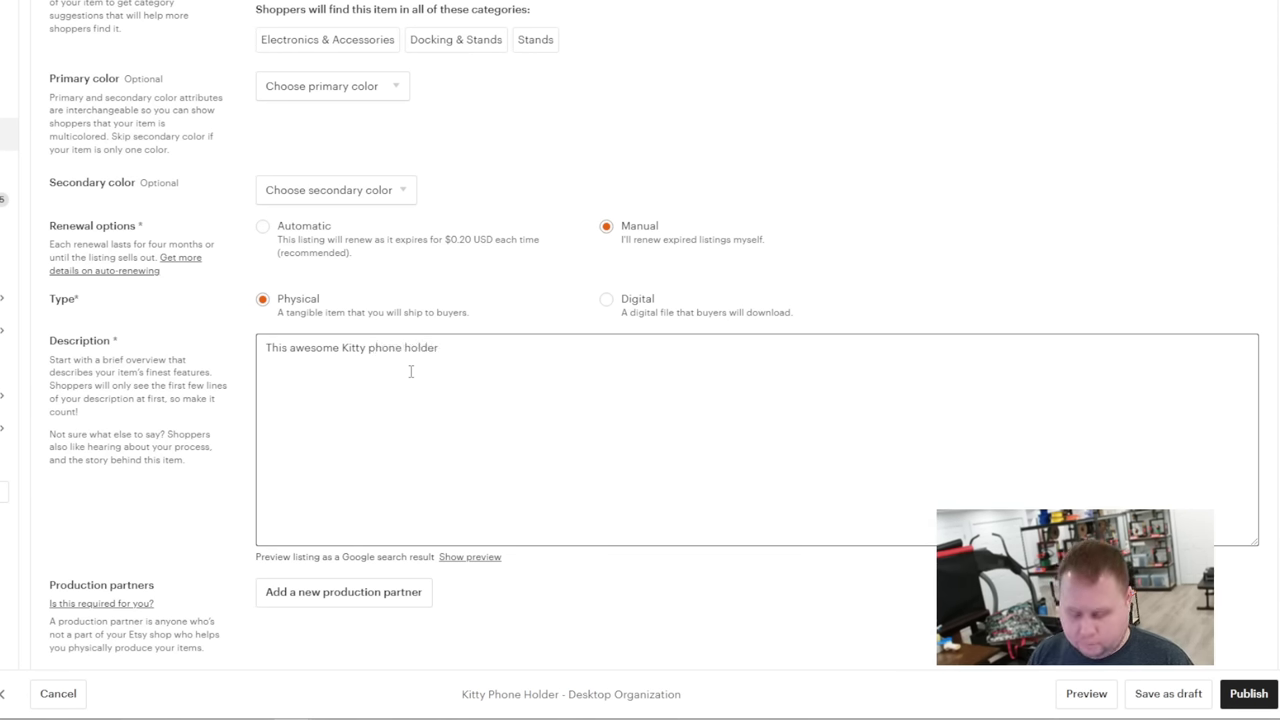
{"action": "type", "text": "c"}
{"action": "key", "text": "BackSpace"}
{"action": "type", "text": "is"}
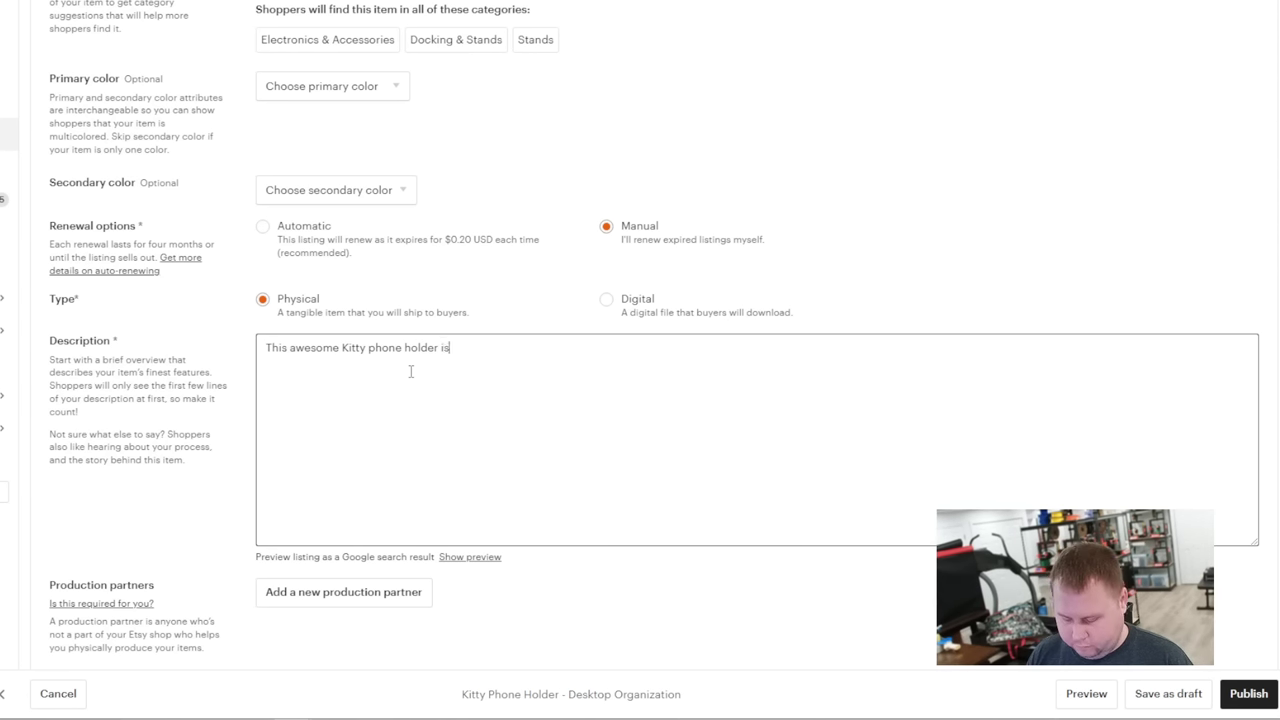
{"action": "type", "text": " the pefect f"}
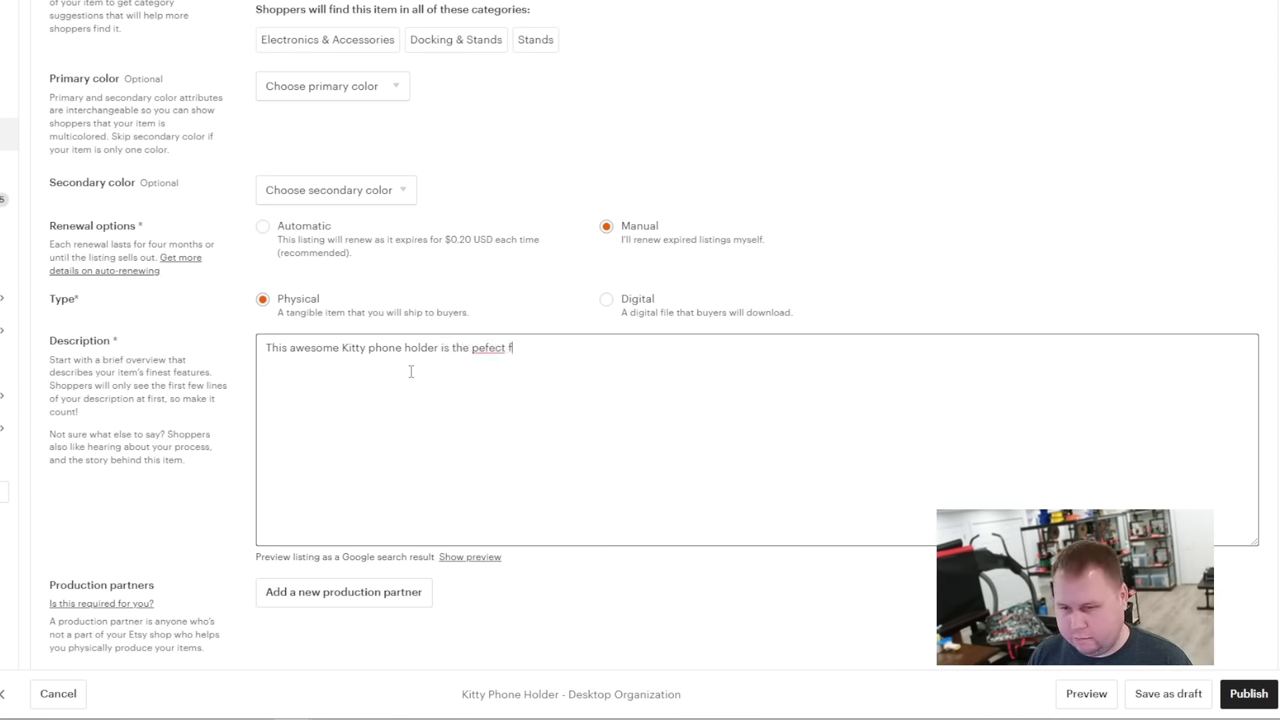
{"action": "key", "text": "BackSpace"}
{"action": "key", "text": "BackSpace"}
{"action": "key", "text": "BackSpace"}
{"action": "key", "text": "BackSpace"}
{"action": "key", "text": "BackSpace"}
{"action": "key", "text": "BackSpace"}
{"action": "type", "text": "r"}
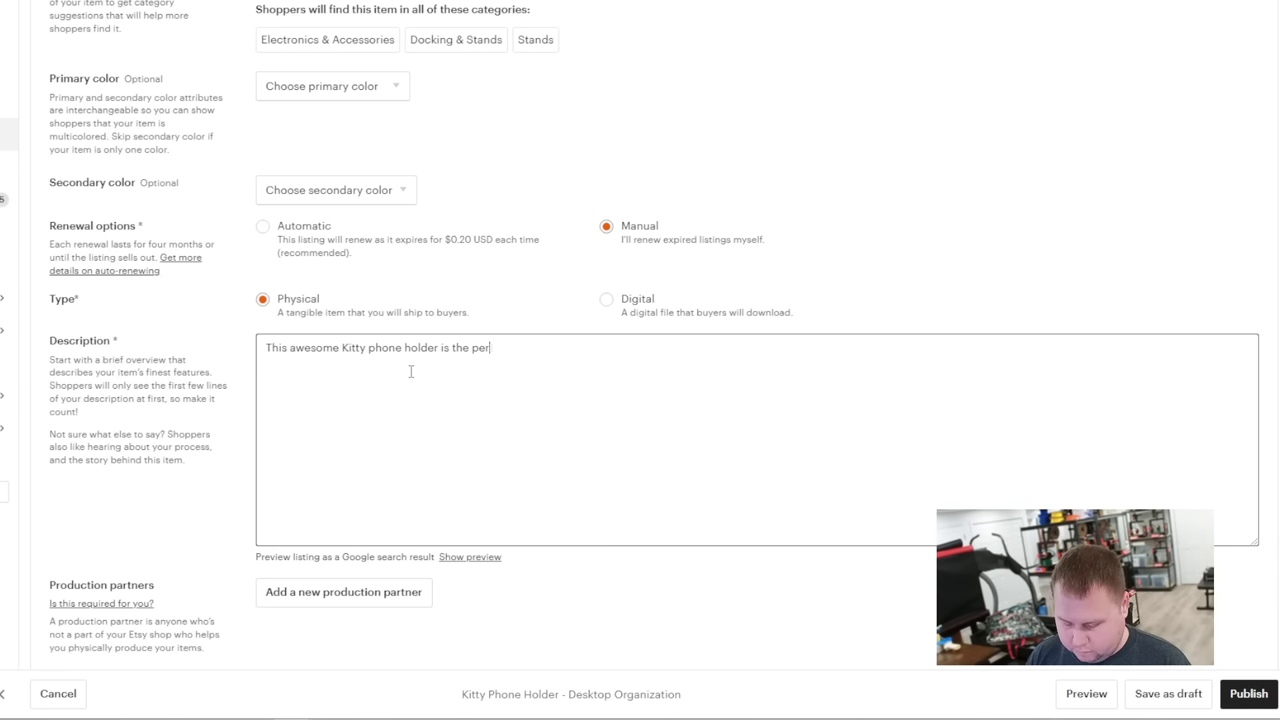
{"action": "type", "text": "fect gift for "}
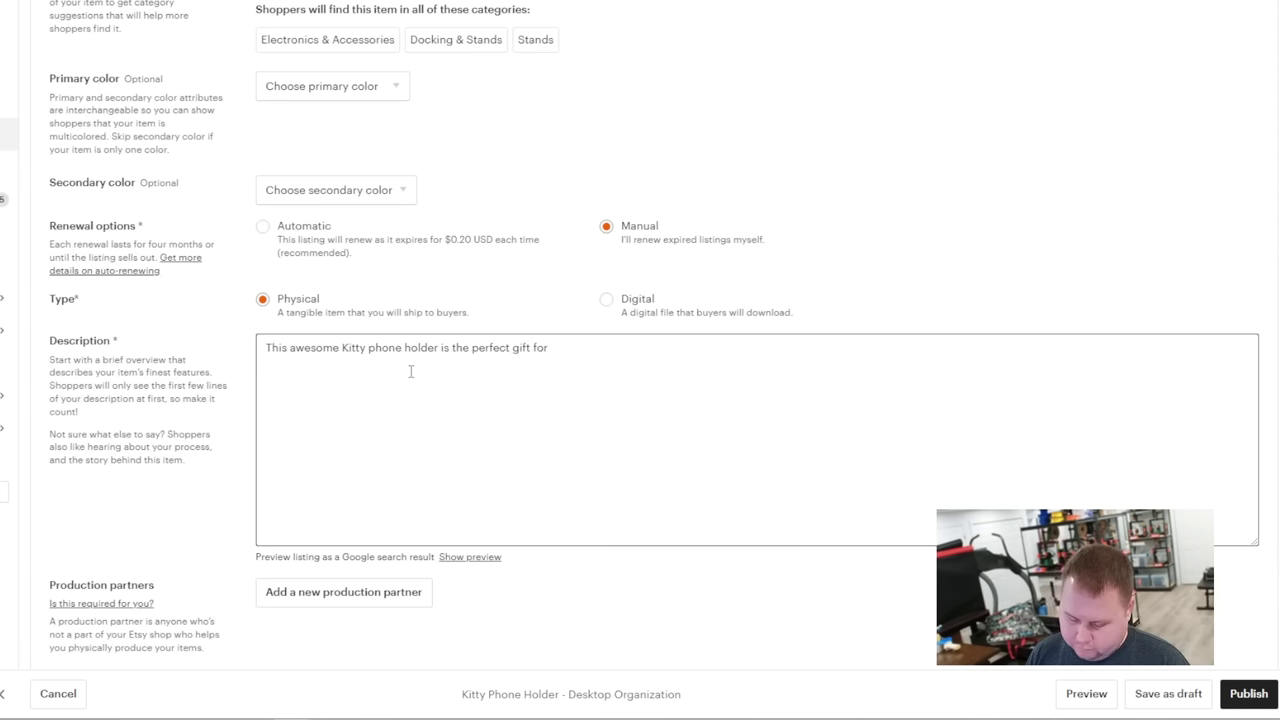
{"action": "type", "text": "any cat love"}
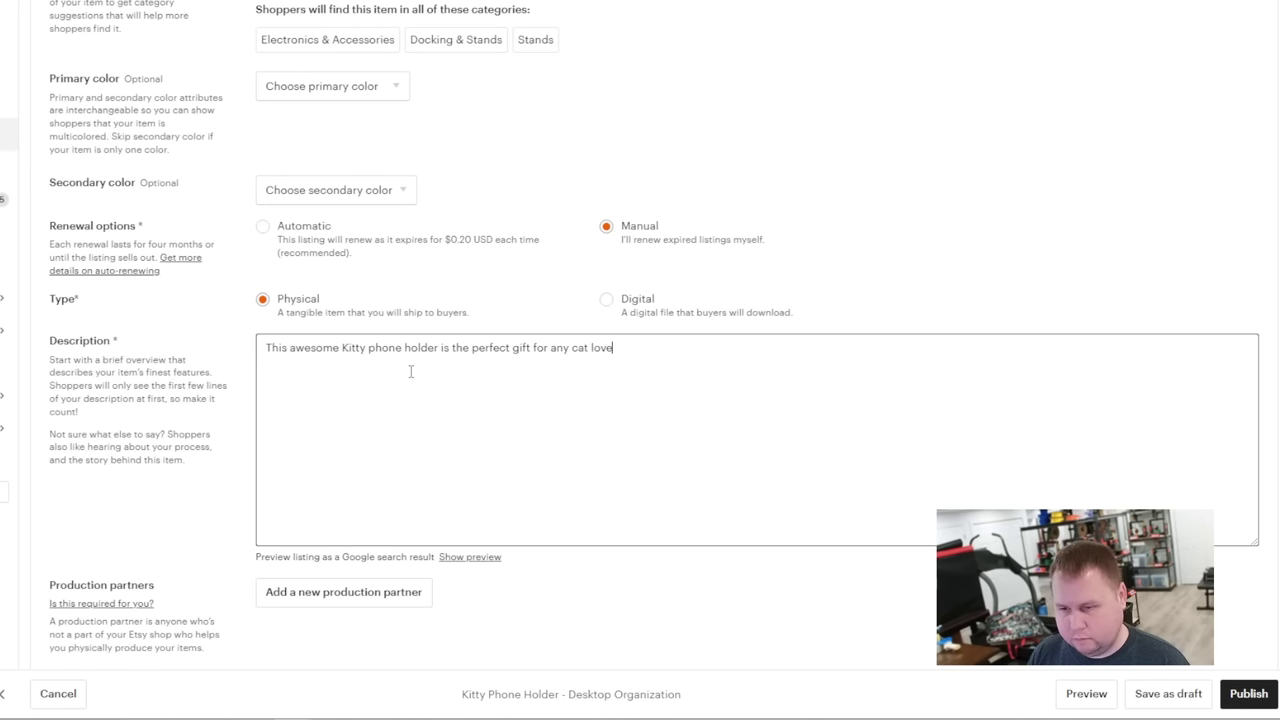
{"action": "type", "text": "r! :)"}
{"action": "key", "text": "BackSpace"}
{"action": "key", "text": "BackSpace"}
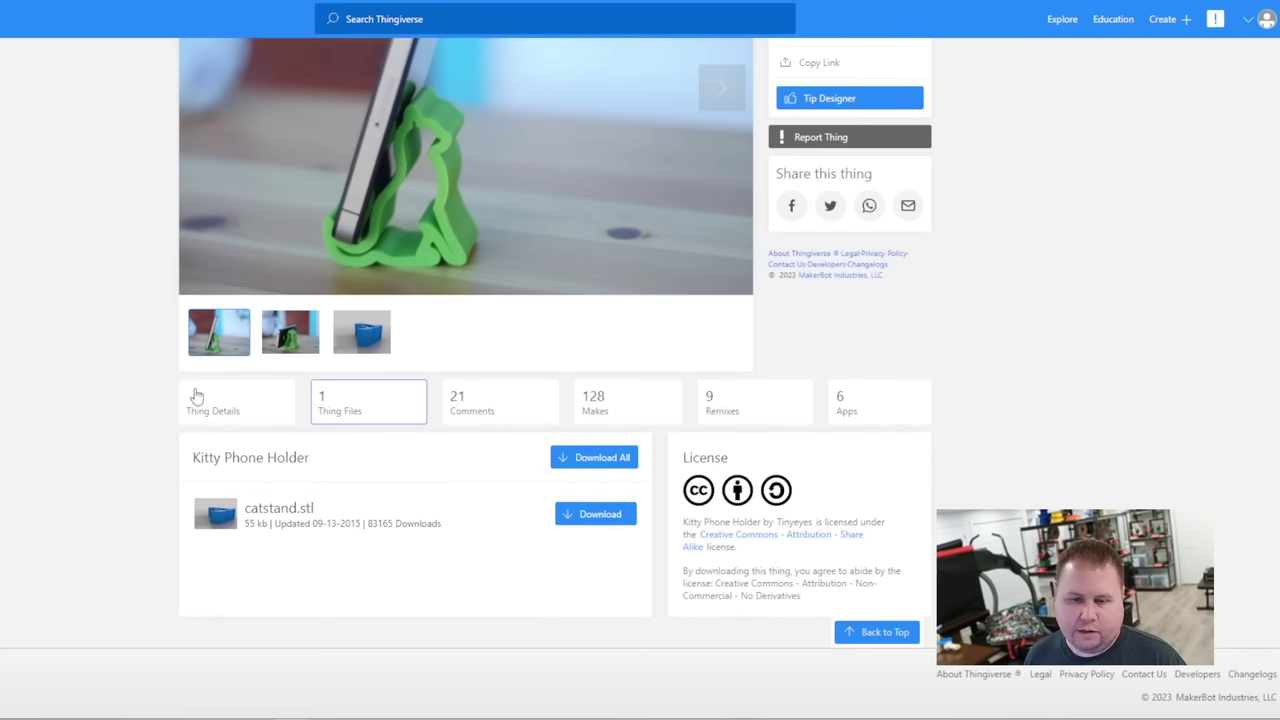
- On the Kitty Phone Holder's Thingiverse page, examine the thing details, tags, license and designer credit
{"action": "left_click", "coordinate": [263, 414]}
{"action": "scroll", "coordinate": [200, 390], "scroll_direction": "down", "scroll_amount": 5}
{"action": "scroll", "coordinate": [134, 354], "scroll_direction": "down", "scroll_amount": 2}
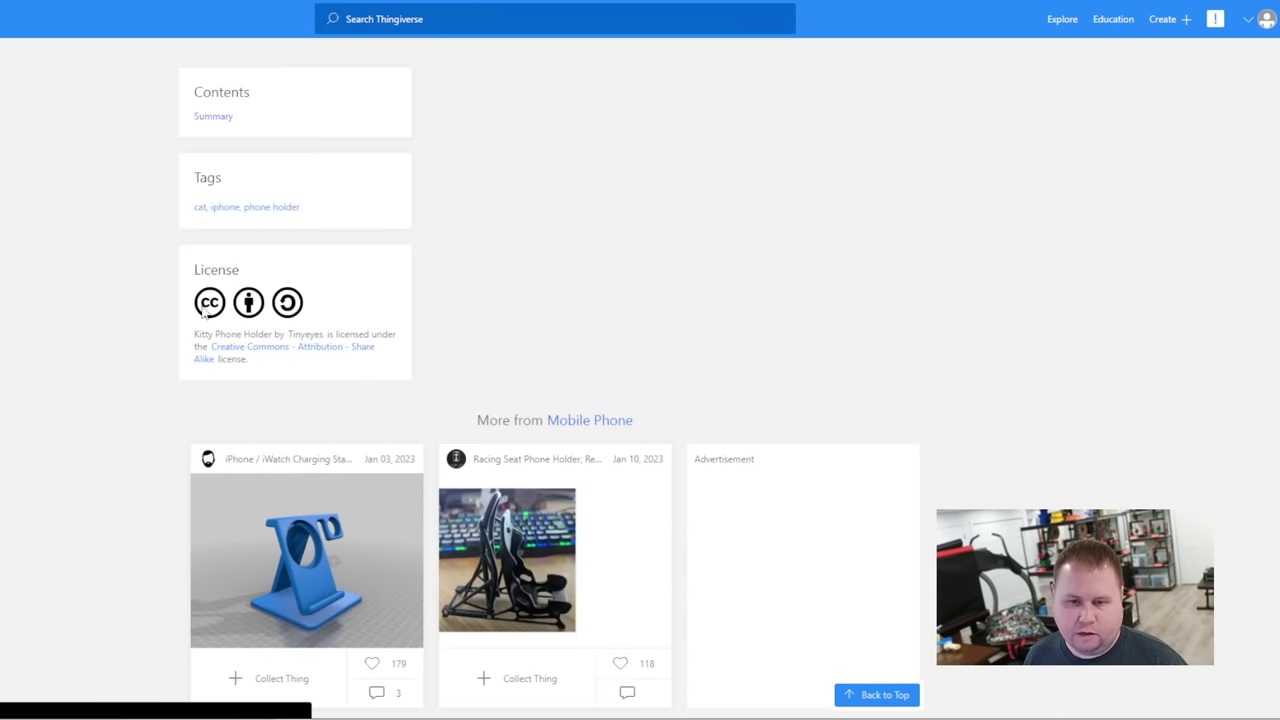
{"action": "scroll", "coordinate": [150, 400], "scroll_direction": "up", "scroll_amount": 6}
{"action": "scroll", "coordinate": [150, 400], "scroll_direction": "up", "scroll_amount": 3}
{"action": "scroll", "coordinate": [300, 300], "scroll_direction": "down", "scroll_amount": 1}
{"action": "scroll", "coordinate": [462, 193], "scroll_direction": "up", "scroll_amount": 2}
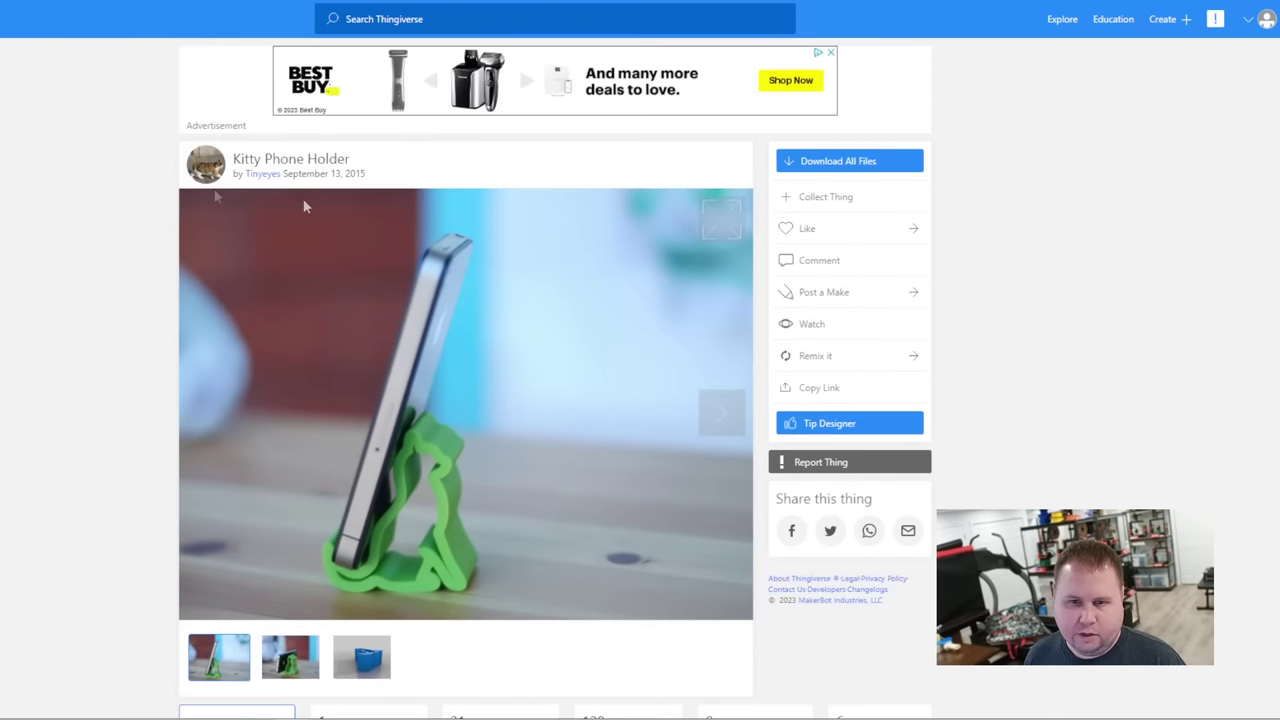
- Copy the Kitty Phone Holder's license statement from Thingiverse and paste it on a new line below the Etsy listing description
{"action": "scroll", "coordinate": [65, 229], "scroll_direction": "down", "scroll_amount": 3}
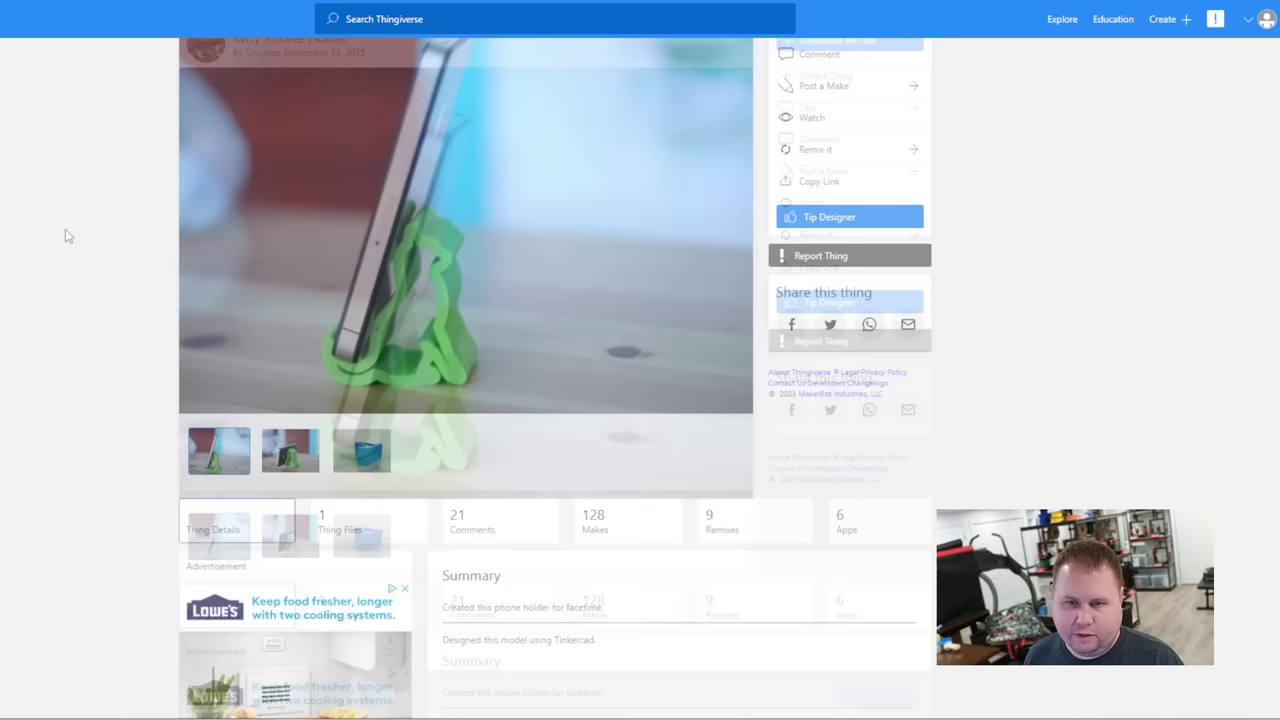
{"action": "scroll", "coordinate": [117, 306], "scroll_direction": "down", "scroll_amount": 2}
{"action": "scroll", "coordinate": [117, 312], "scroll_direction": "down", "scroll_amount": 3}
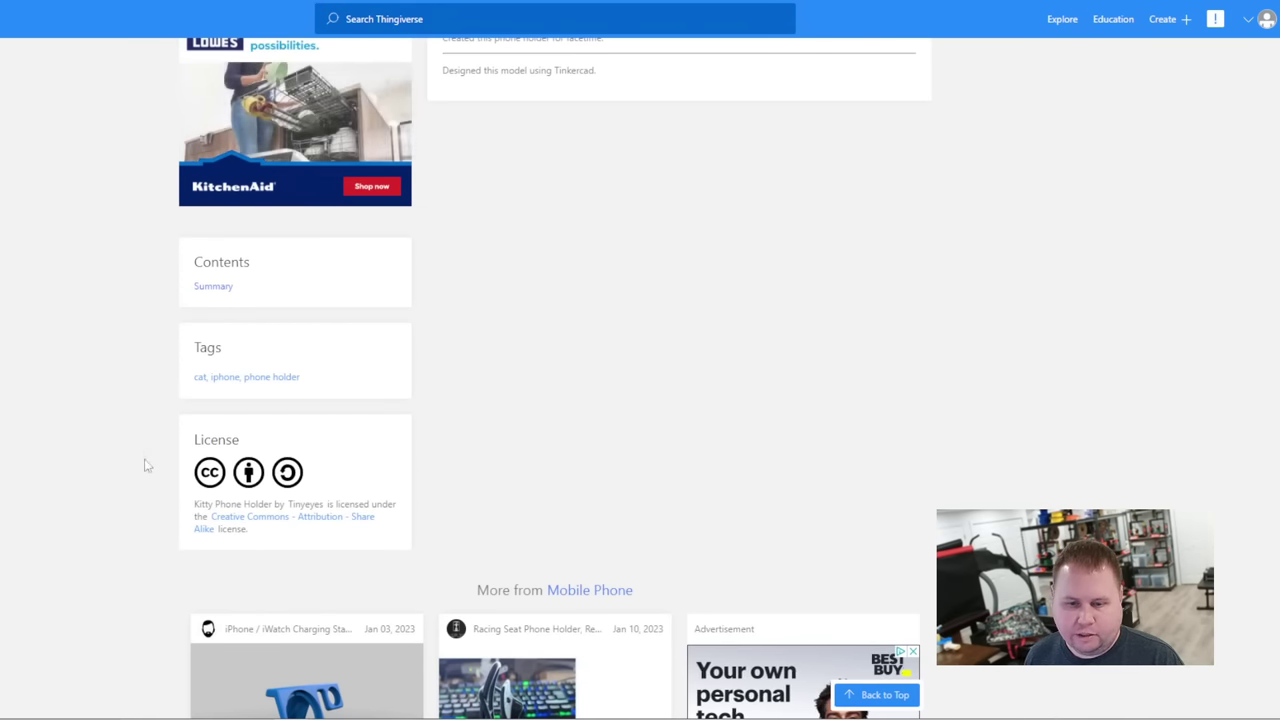
{"action": "scroll", "coordinate": [165, 472], "scroll_direction": "down", "scroll_amount": 1}
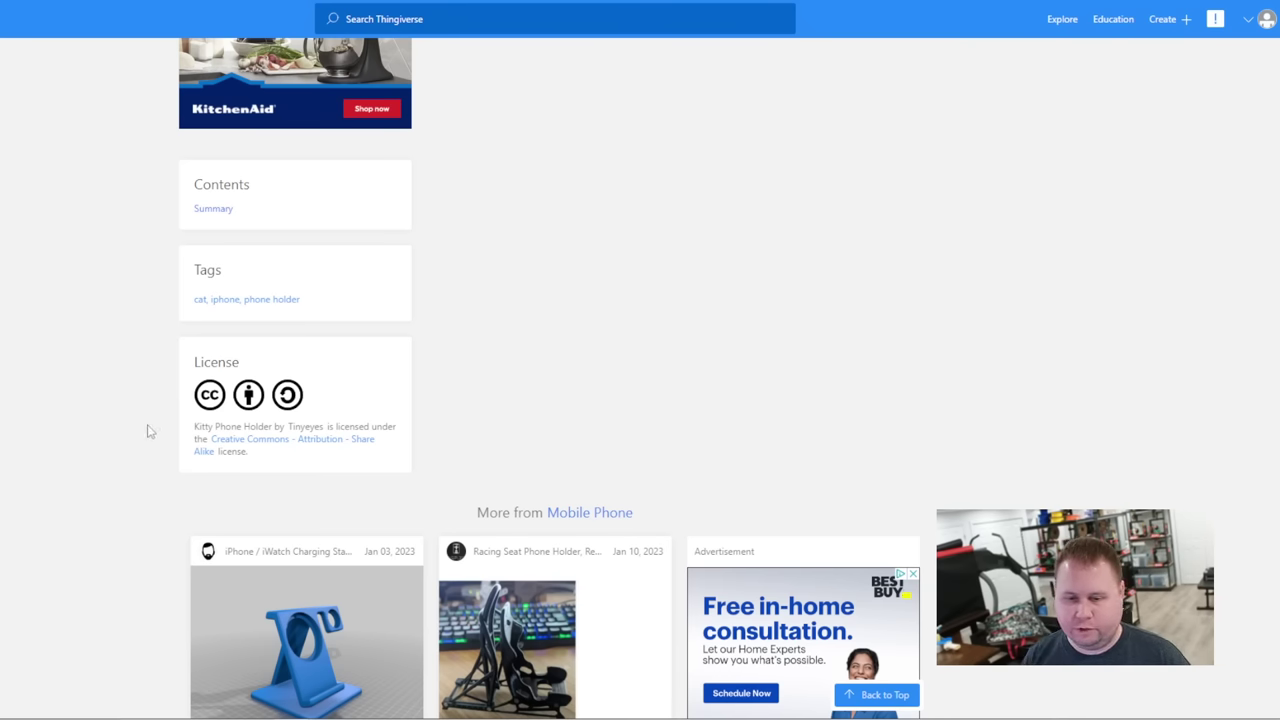
{"action": "left_click_drag", "start_coordinate": [148, 431], "coordinate": [257, 454]}
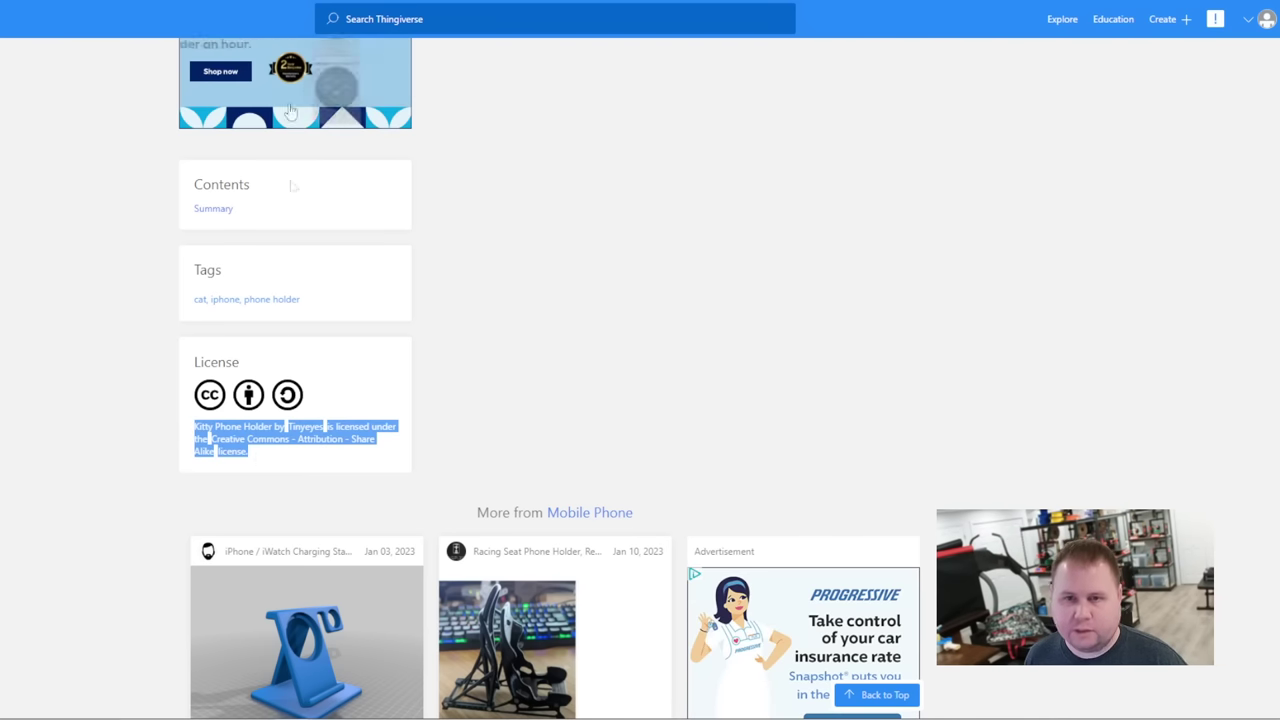
{"action": "key", "text": "alt+Tab"}
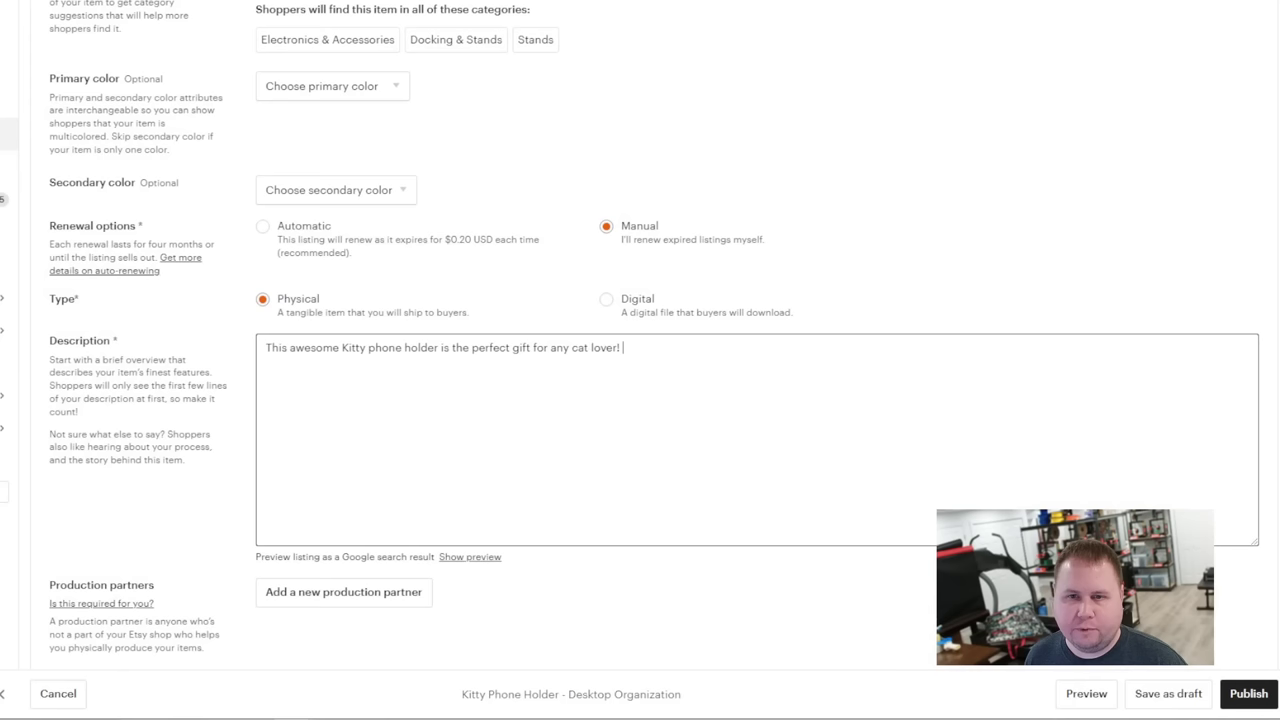
{"action": "left_click", "coordinate": [742, 405]}
{"action": "key", "text": "Return"}
{"action": "key", "text": "ctrl+v"}
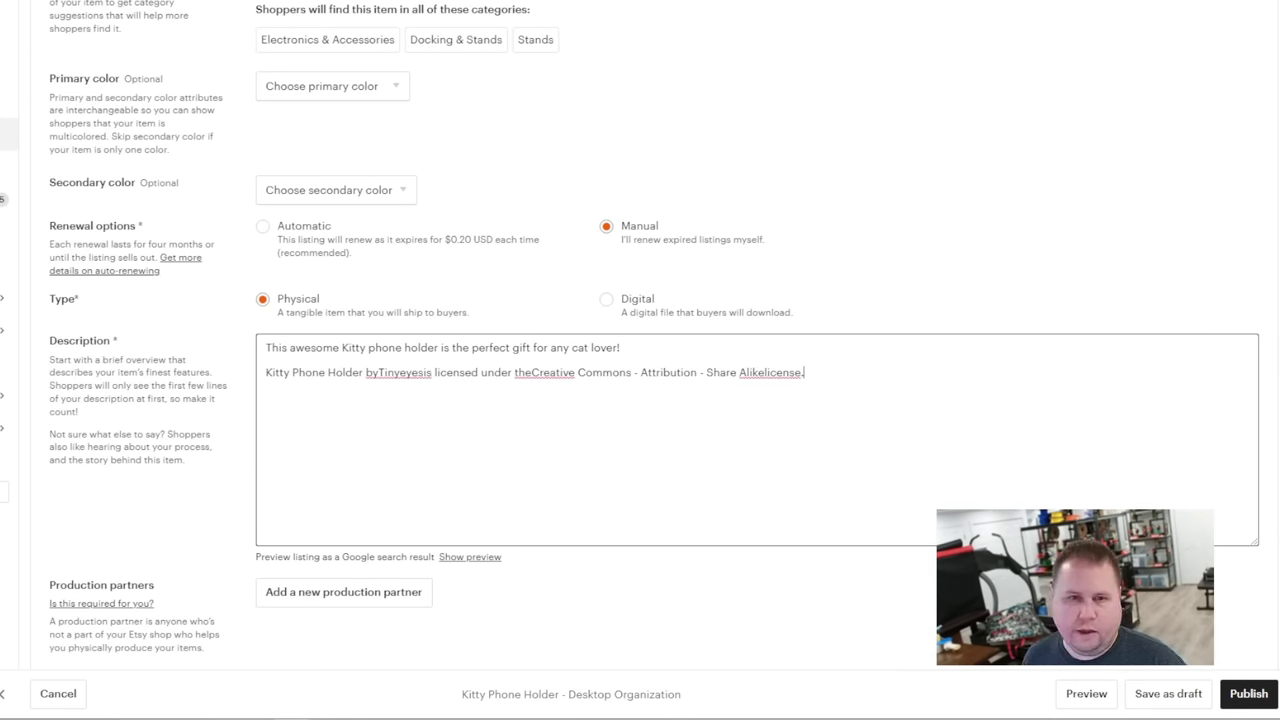
{"action": "key", "text": "alt+Tab"}
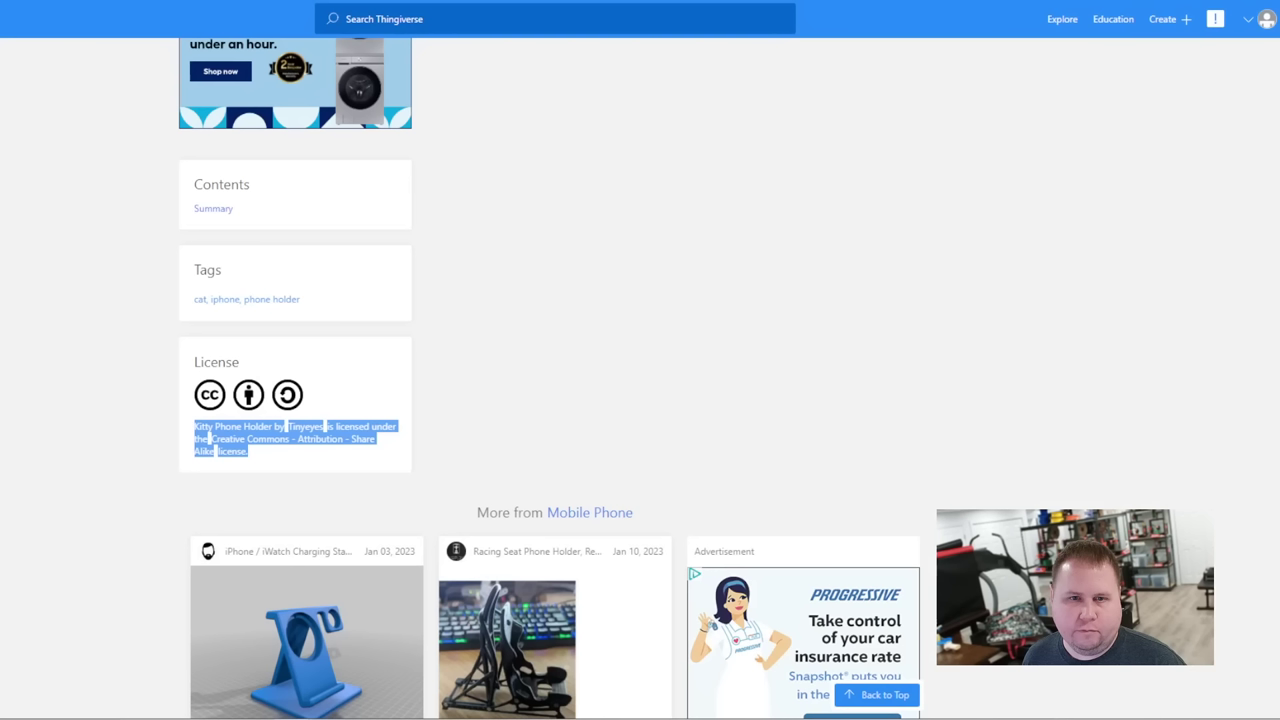
{"action": "left_click", "coordinate": [128, 422]}
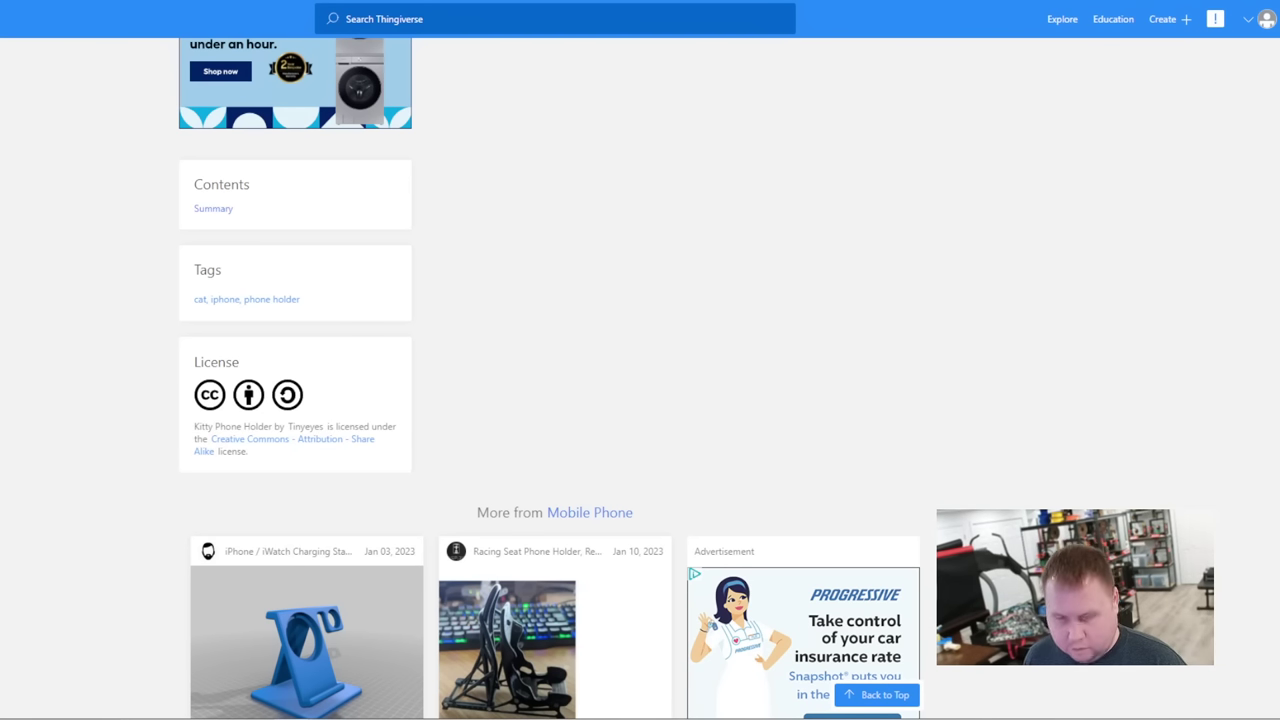
{"action": "key", "text": "alt+Tab"}
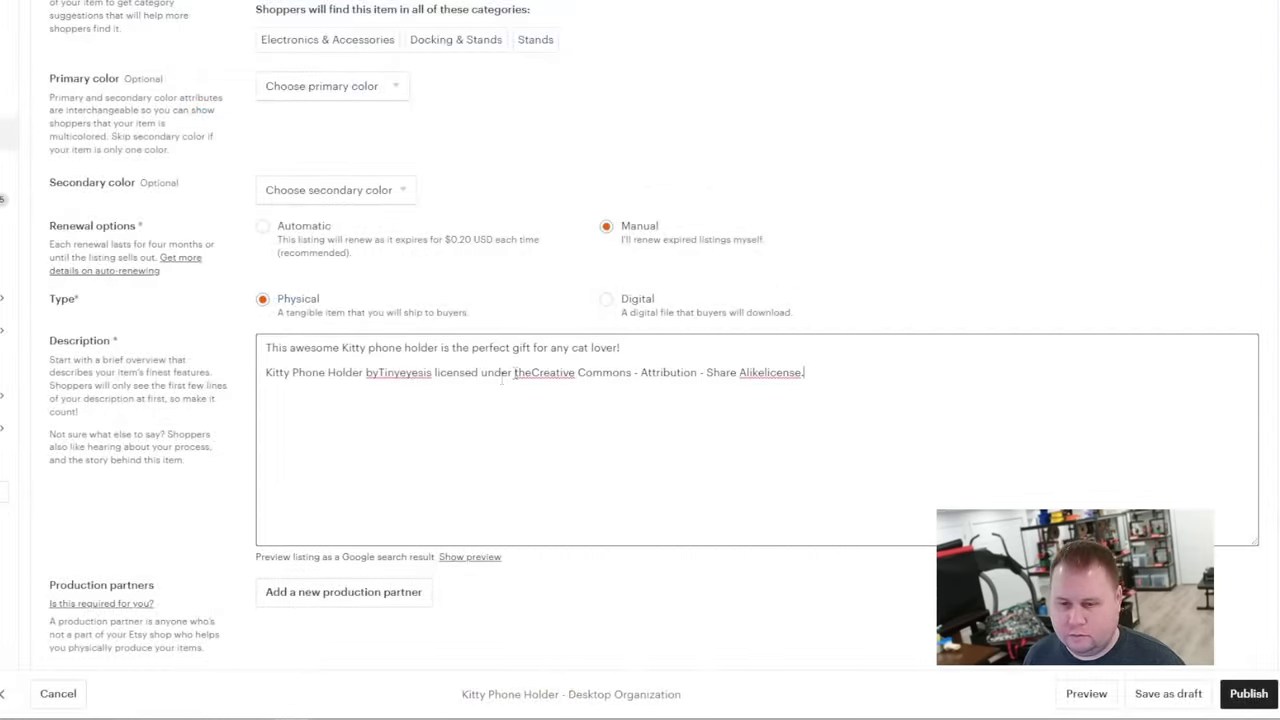
{"action": "left_click", "coordinate": [671, 362]}
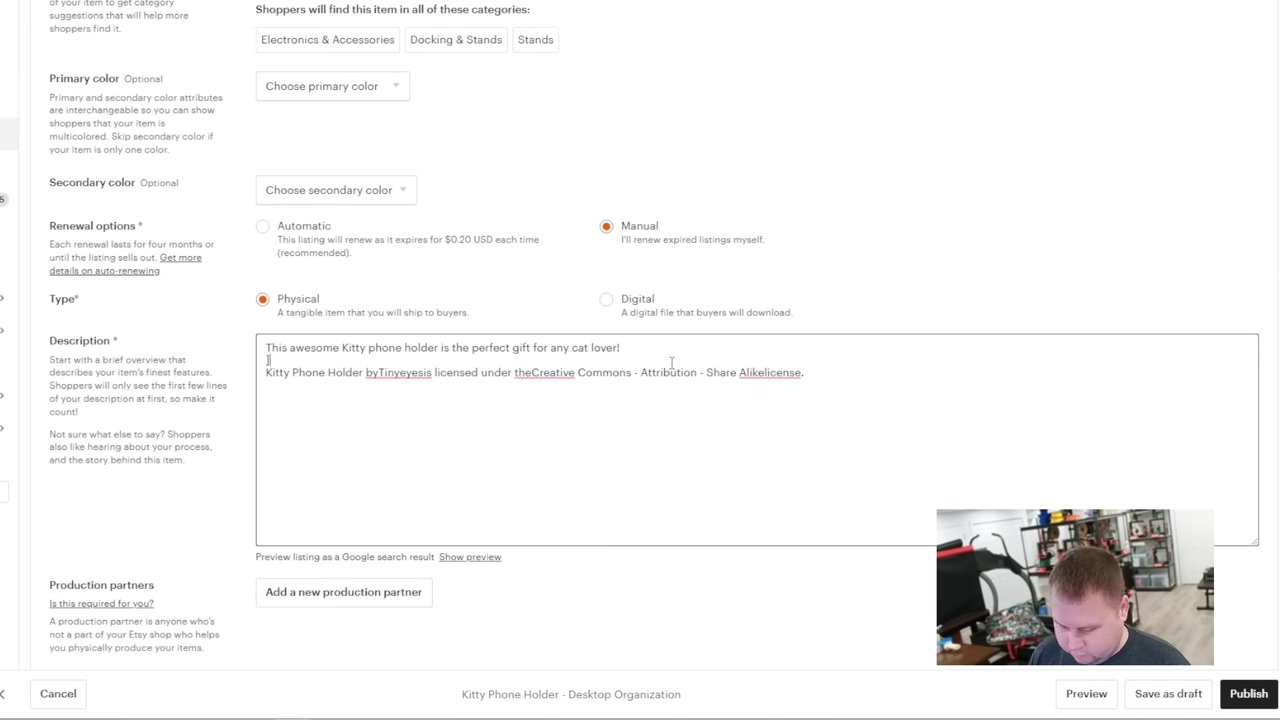
{"action": "key", "text": "Return"}
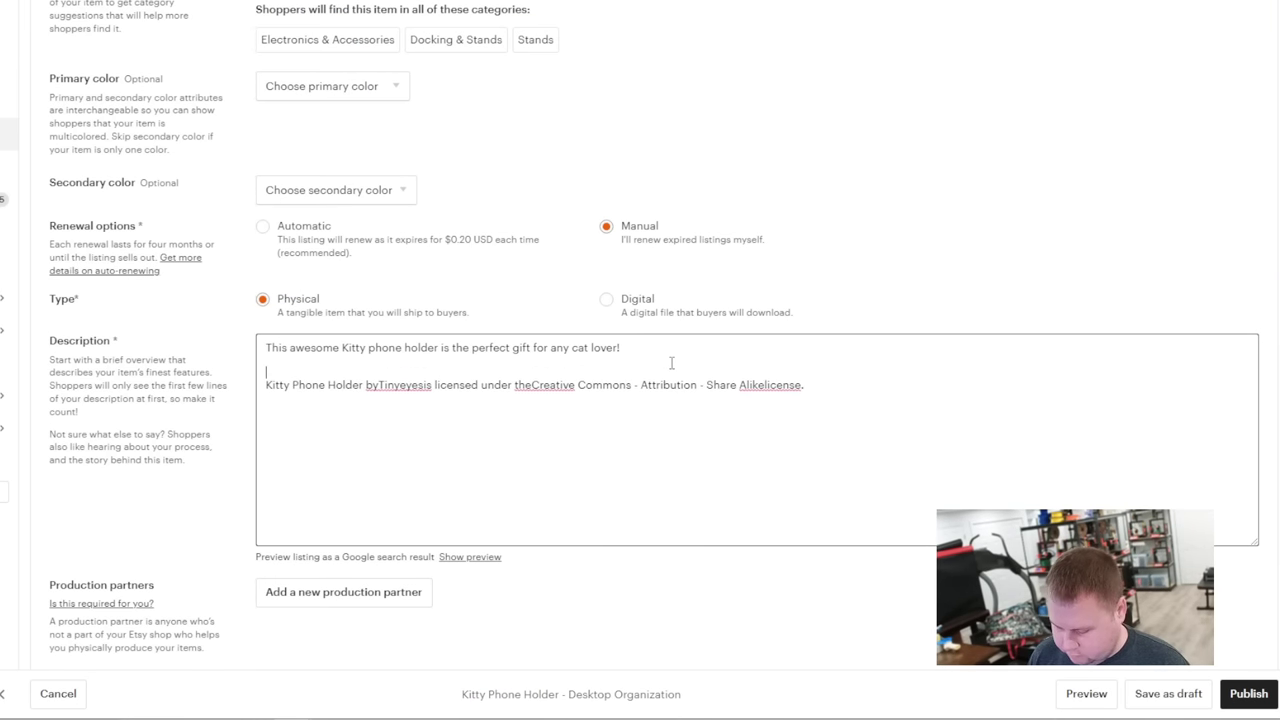
{"action": "type", "text": "Attributions:"}
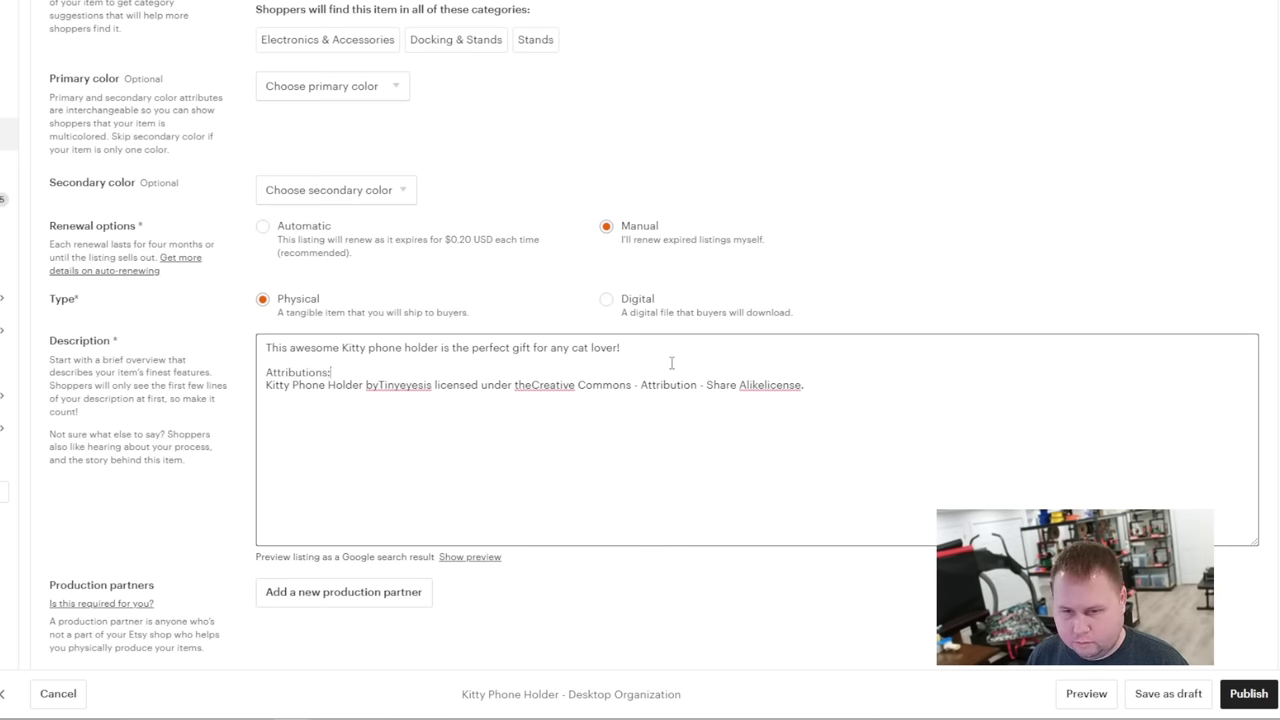
{"action": "key", "text": "Return"}
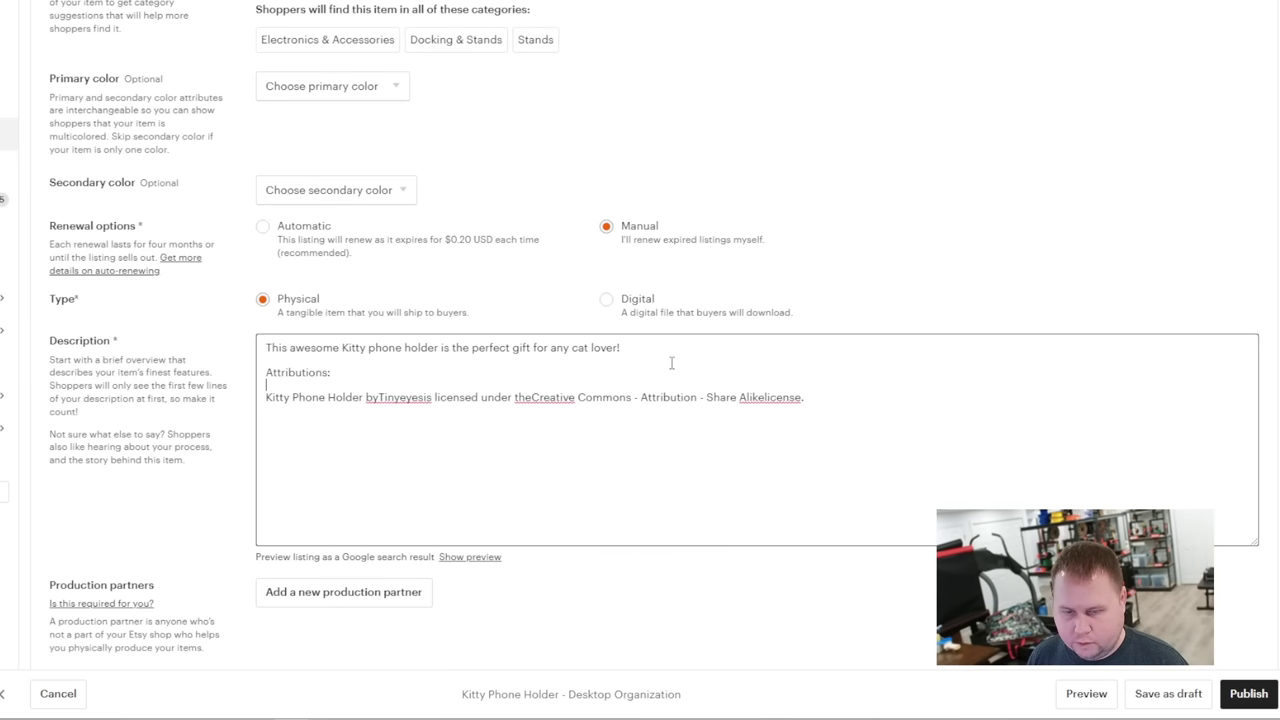
{"action": "type", "text": "Source:"}
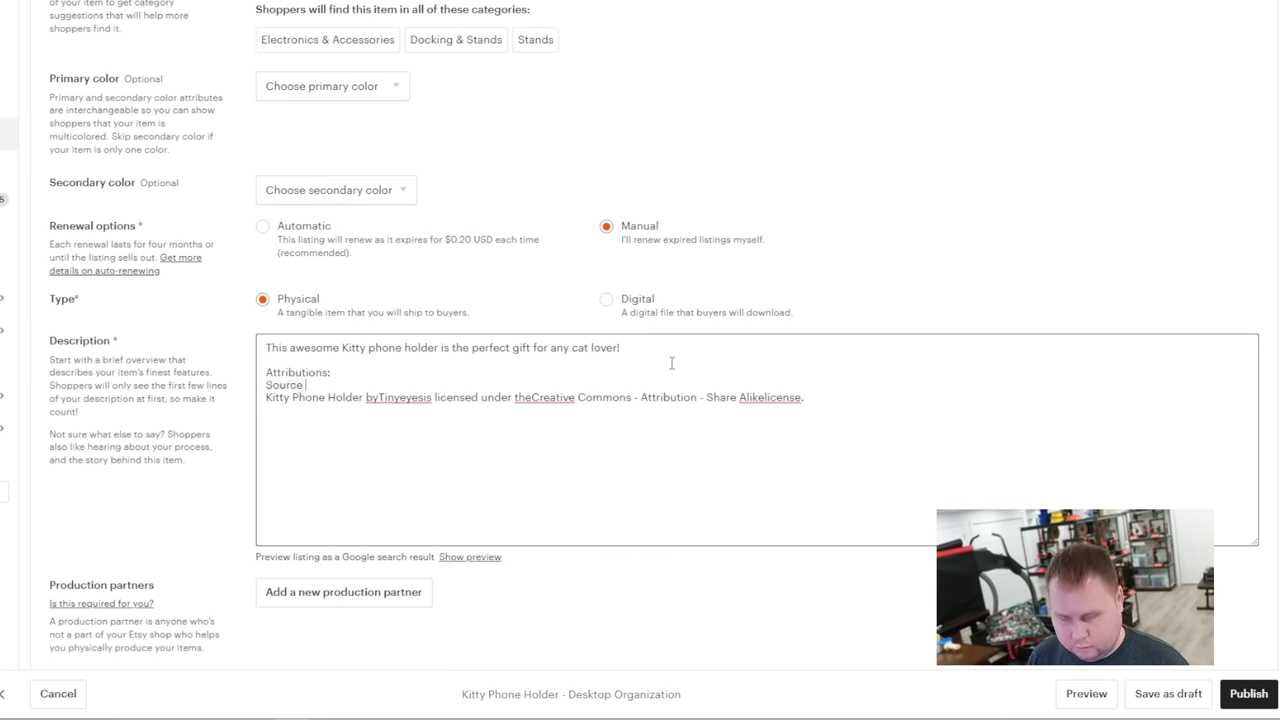
{"action": "type", "text": "https://www.thingiverse.com/thing:1012788"}
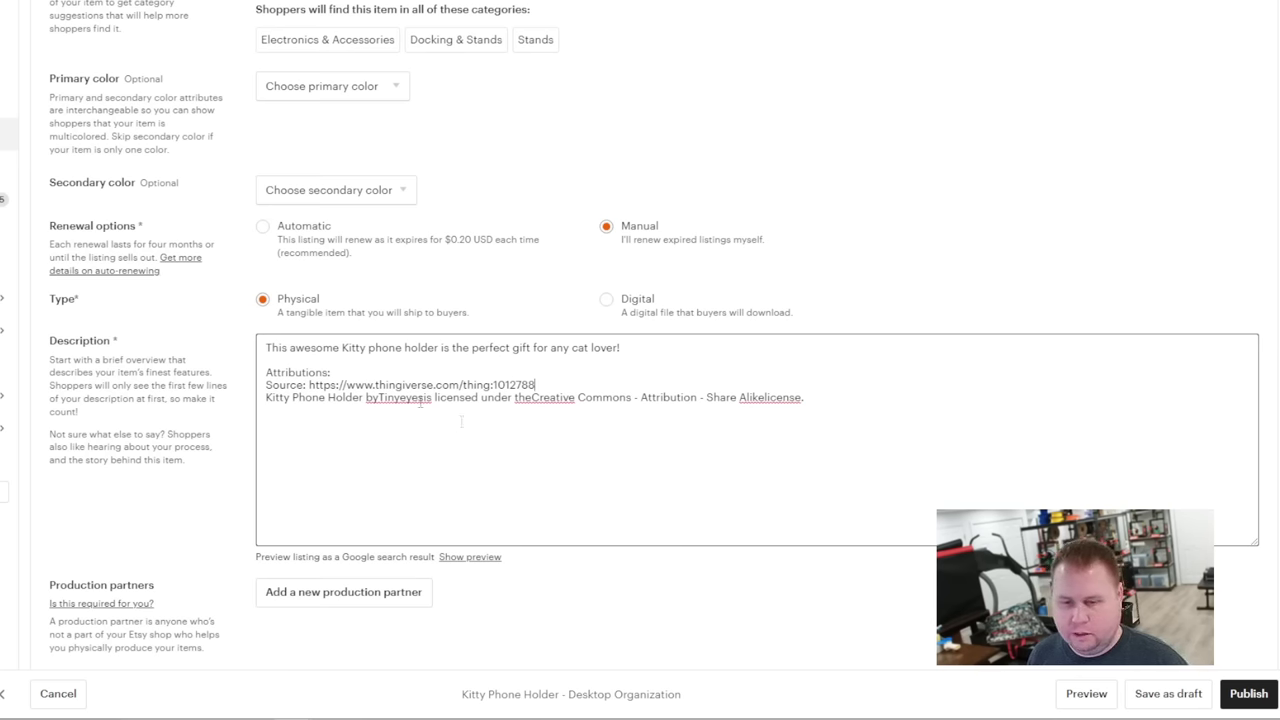
- Insert the missing spaces before and after the designer's name and before "Creative Commons" in the license statement
{"action": "left_click", "coordinate": [366, 397]}
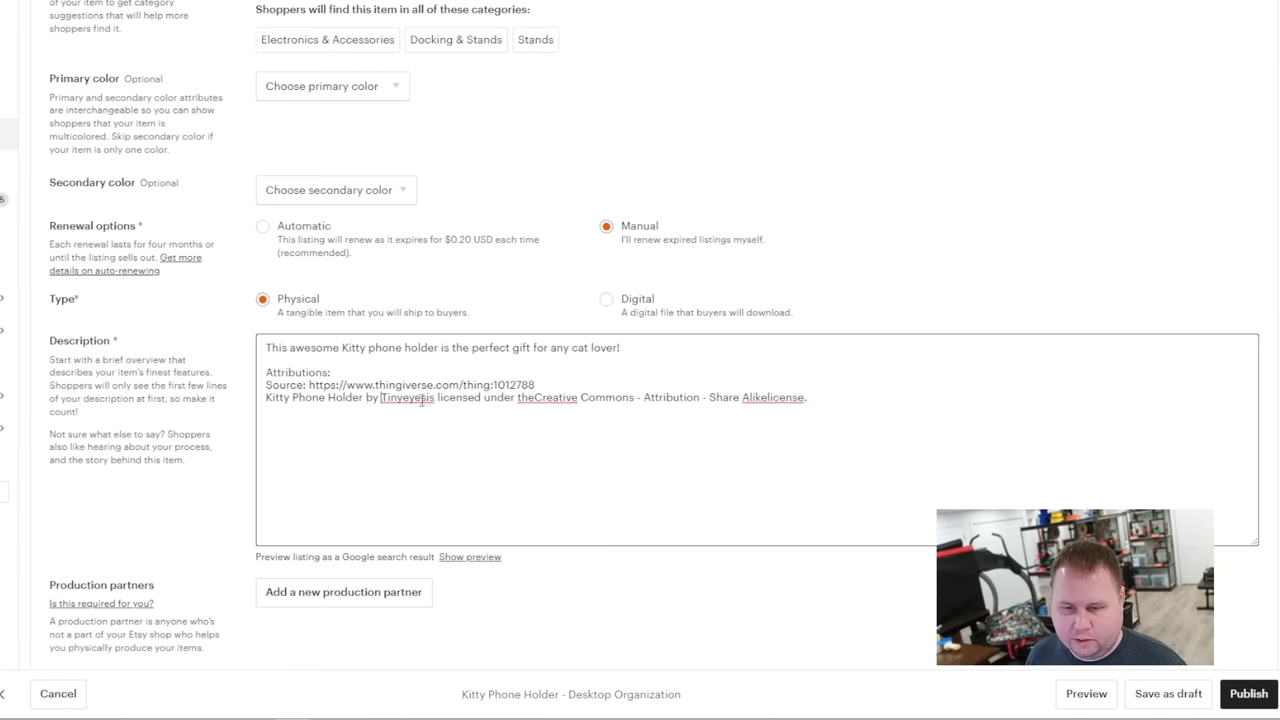
{"action": "left_click", "coordinate": [428, 399]}
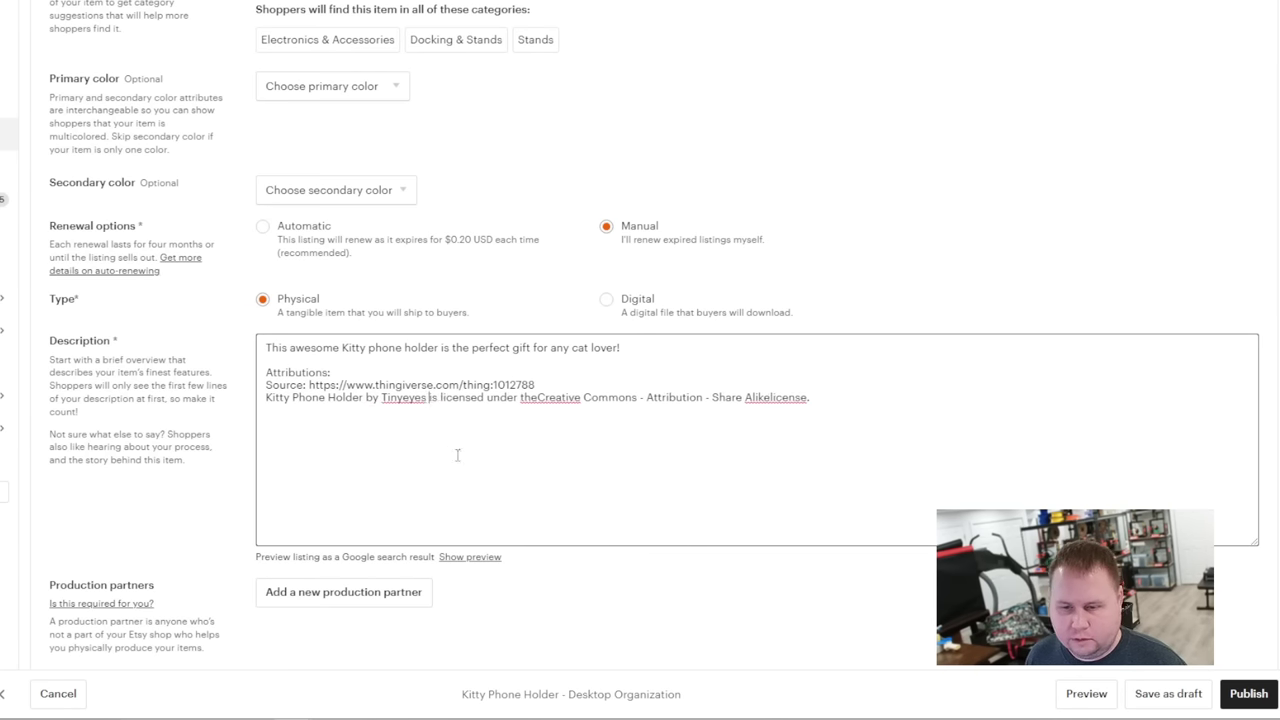
{"action": "left_click", "coordinate": [538, 398]}
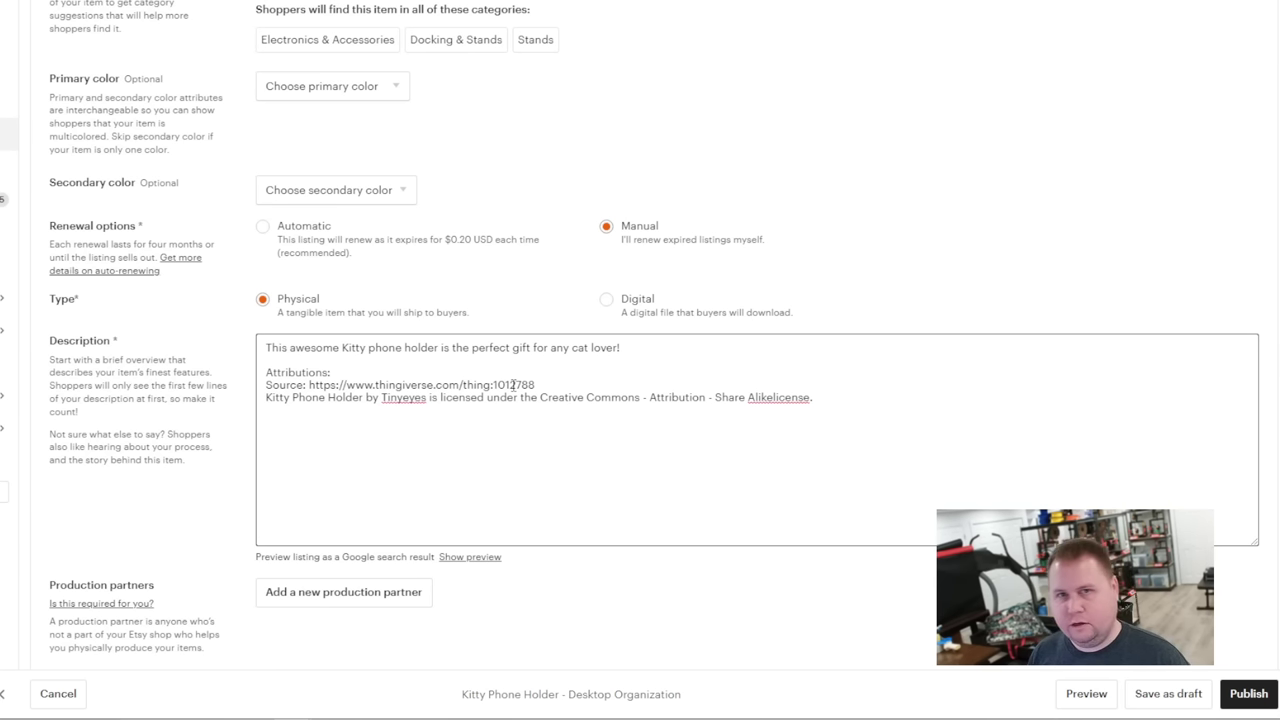
- Add the line "My 3d prints take about 2-5 days to complete" between the description's opening sentence and the attributions
{"action": "scroll", "coordinate": [540, 343], "scroll_direction": "down", "scroll_amount": 2}
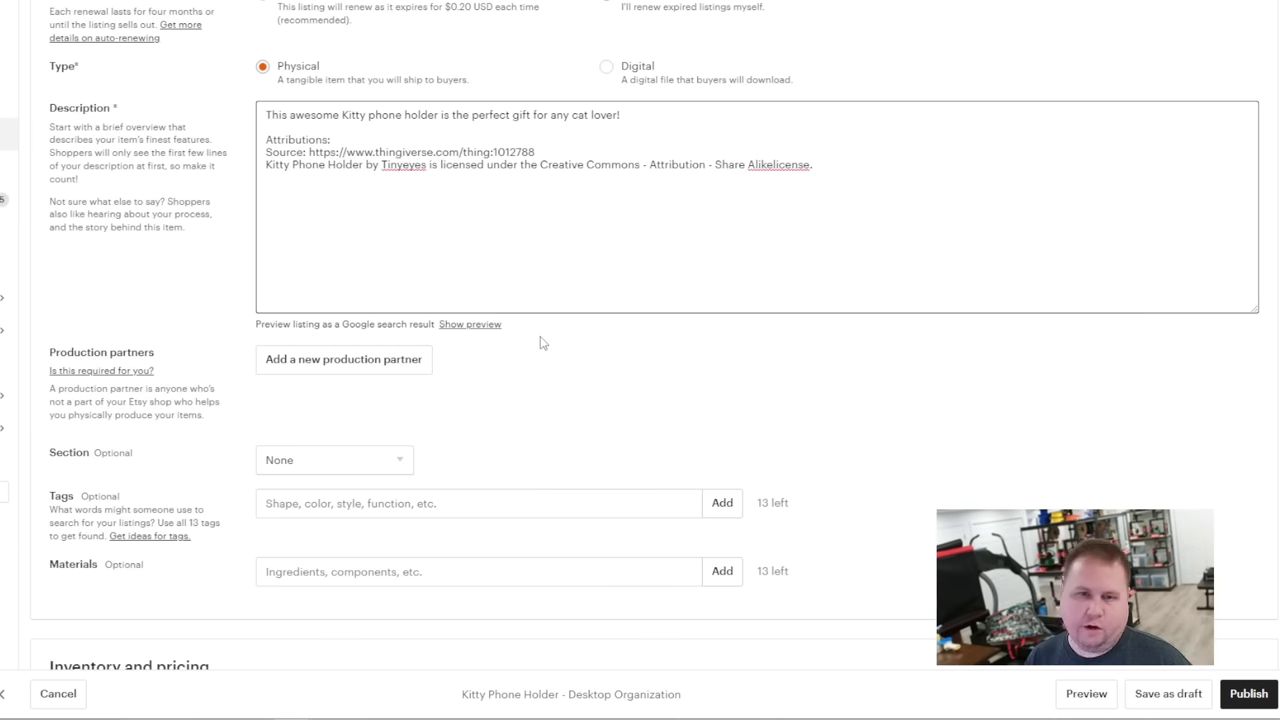
{"action": "key", "text": "Return"}
{"action": "key", "text": "Return"}
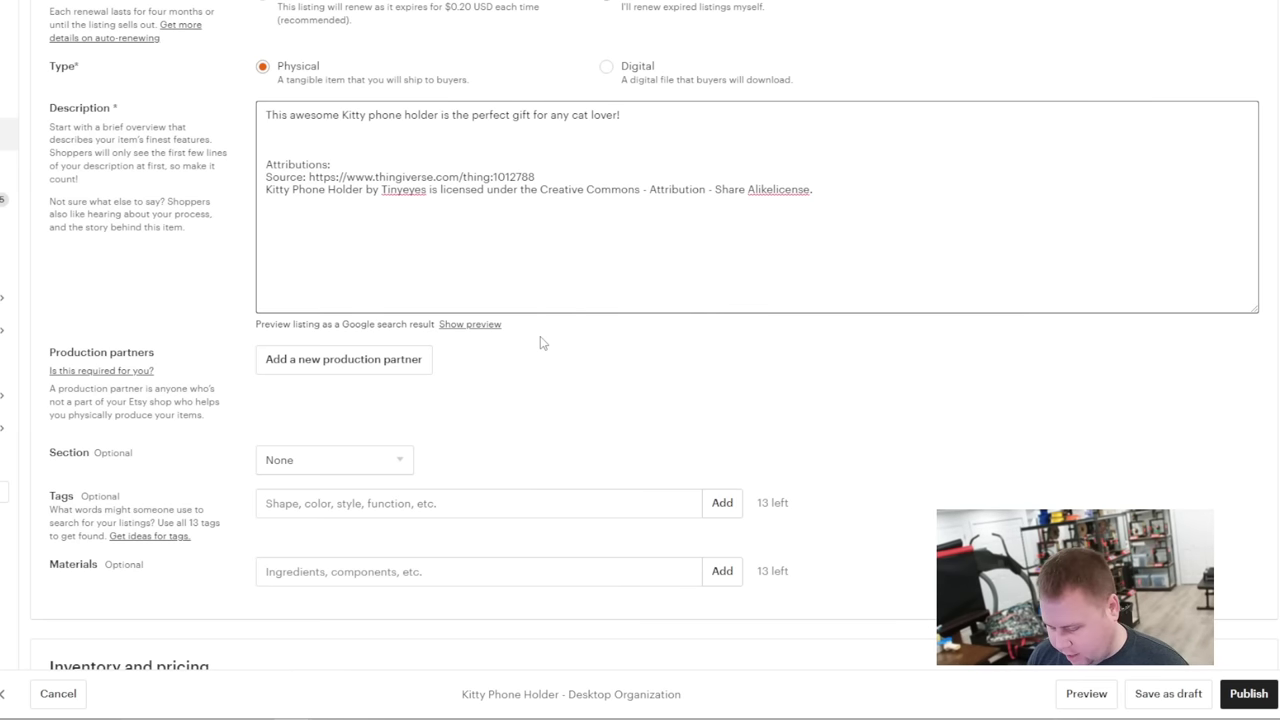
{"action": "type", "text": "My 3"}
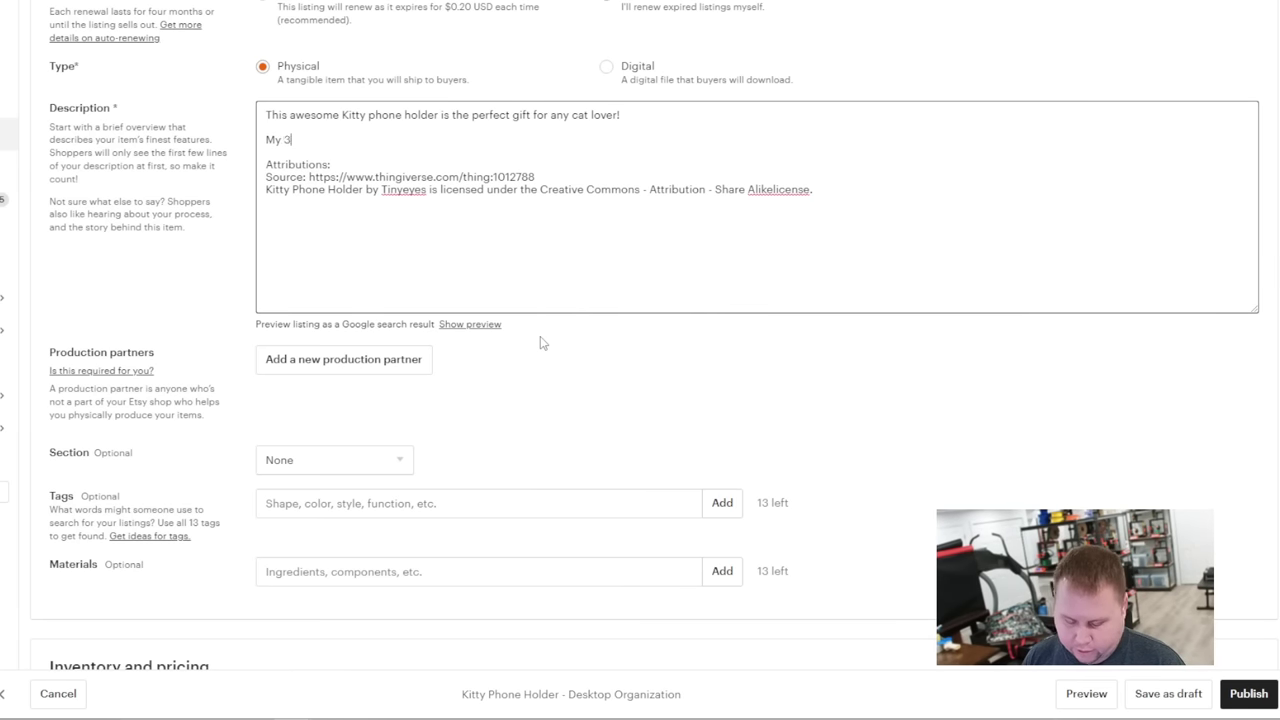
{"action": "type", "text": "d prints take about "}
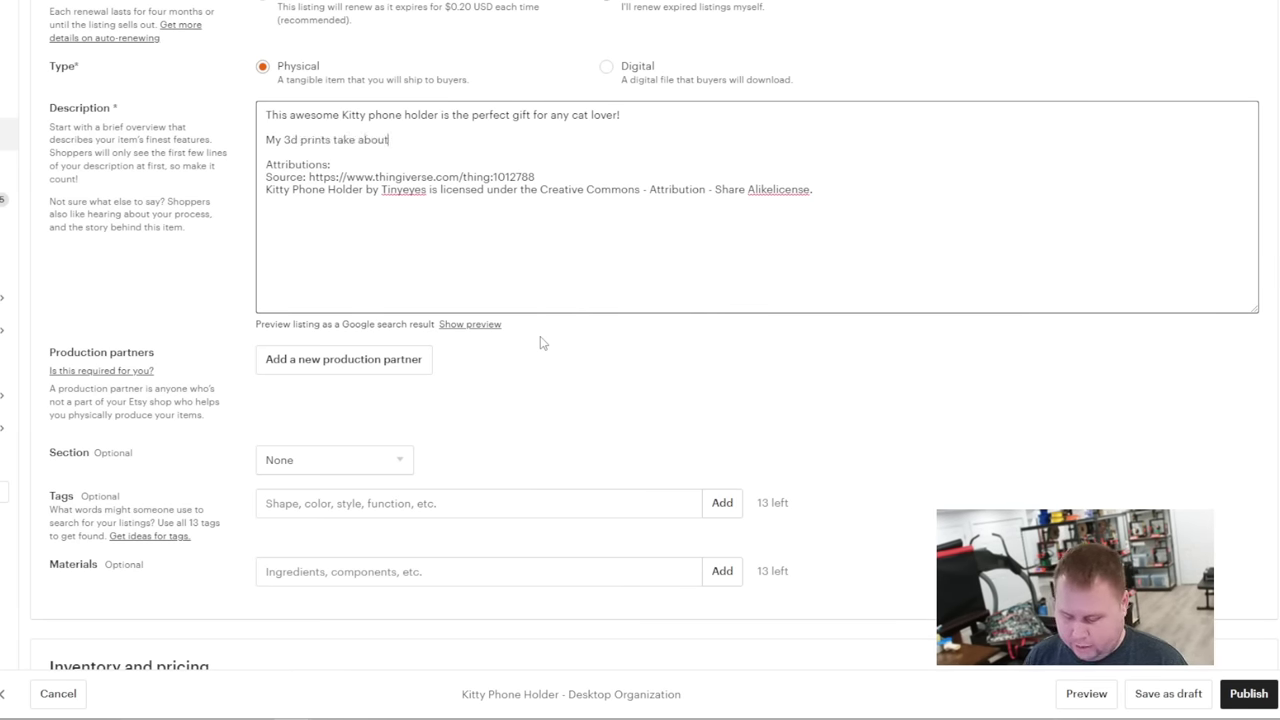
{"action": "type", "text": "2-"}
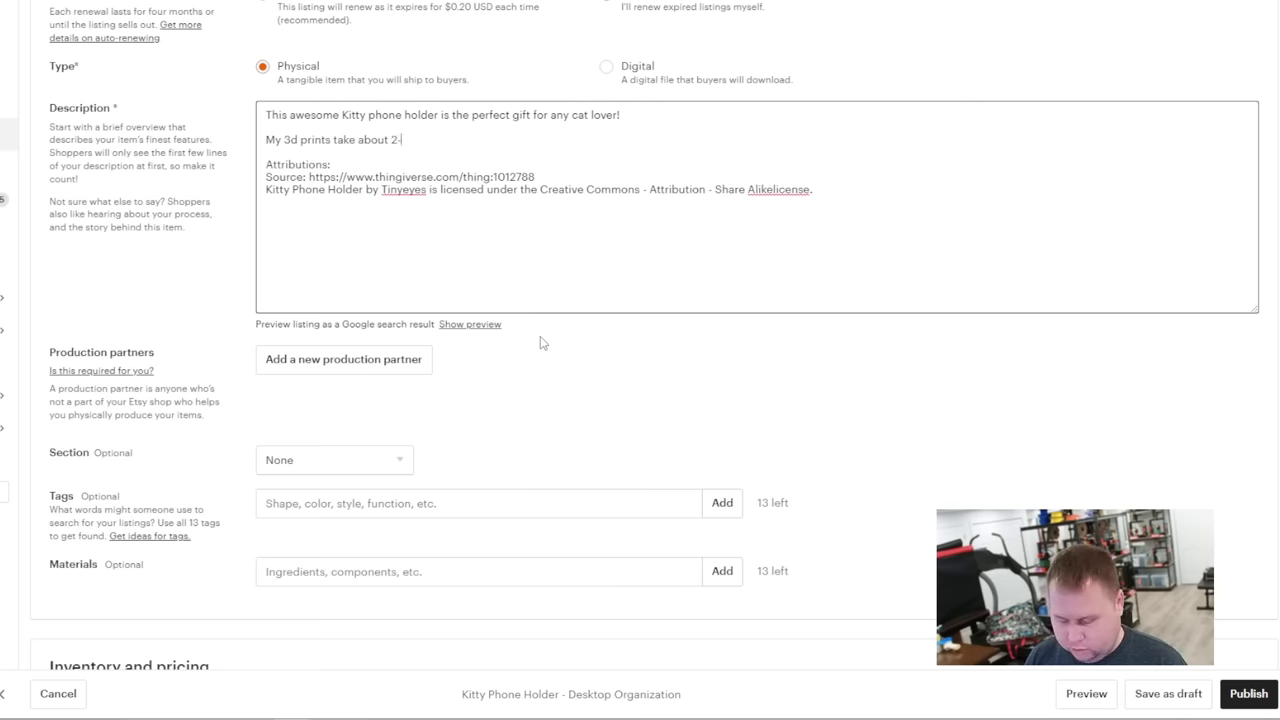
{"action": "type", "text": "5 days to complete"}
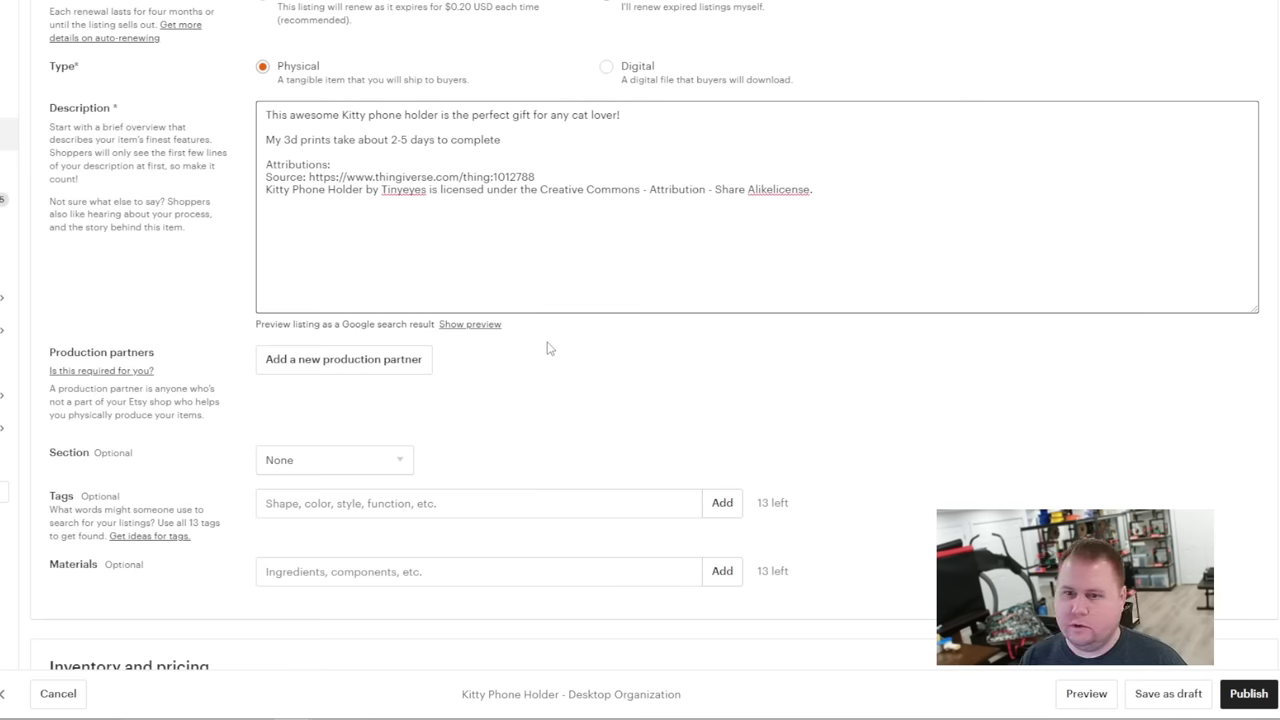
{"action": "left_click", "coordinate": [499, 360]}
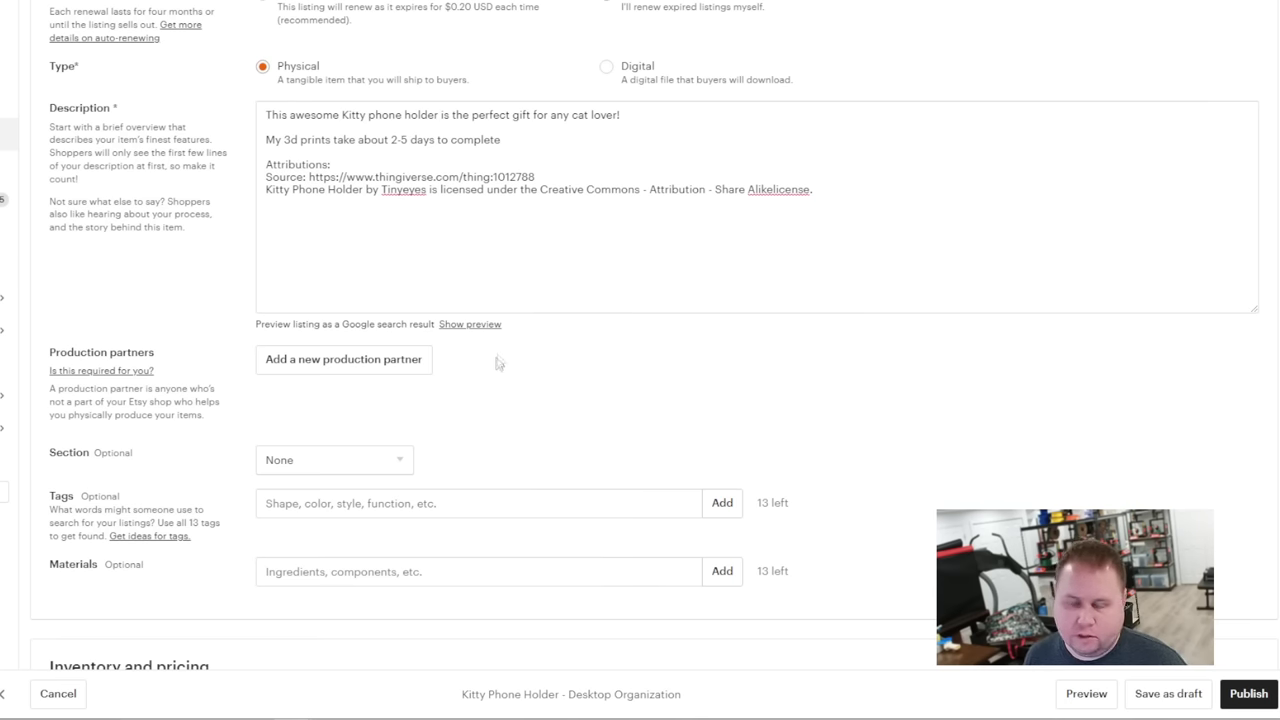
- Add the listing tags "kitty phone holder" and "cat lovers phones"
{"action": "scroll", "coordinate": [520, 357], "scroll_direction": "down", "scroll_amount": 1}
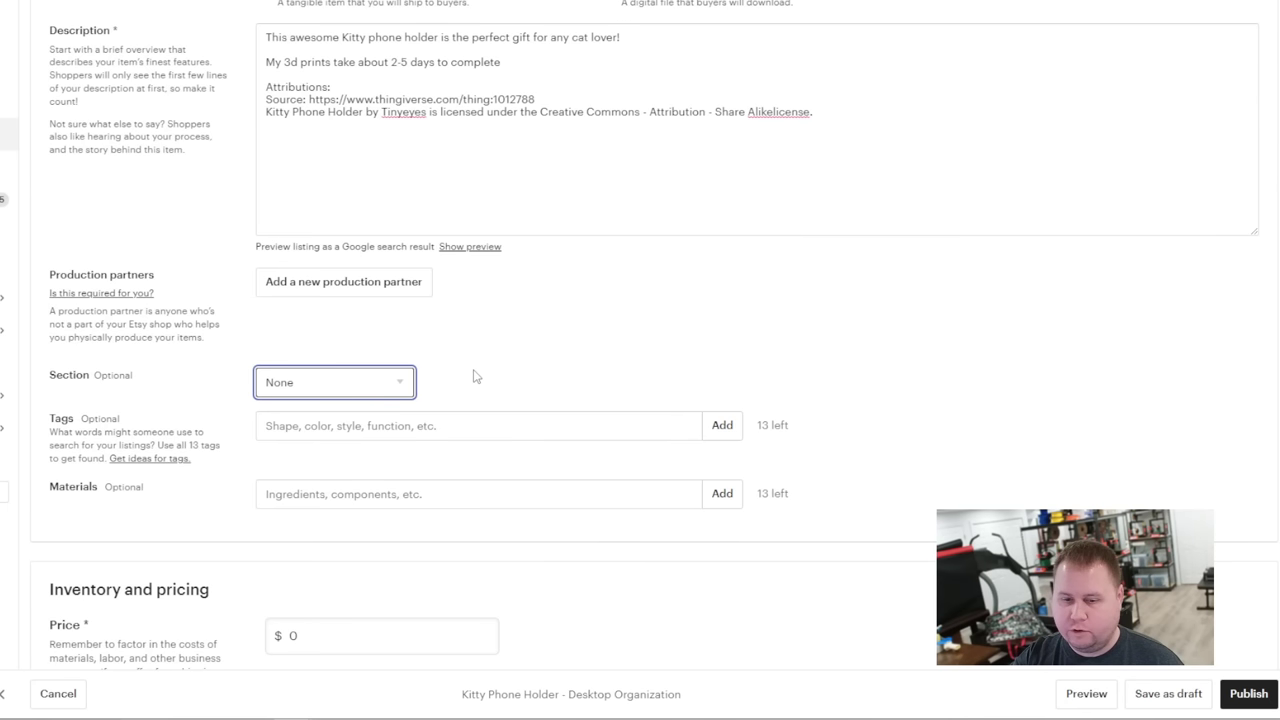
{"action": "left_click", "coordinate": [418, 428]}
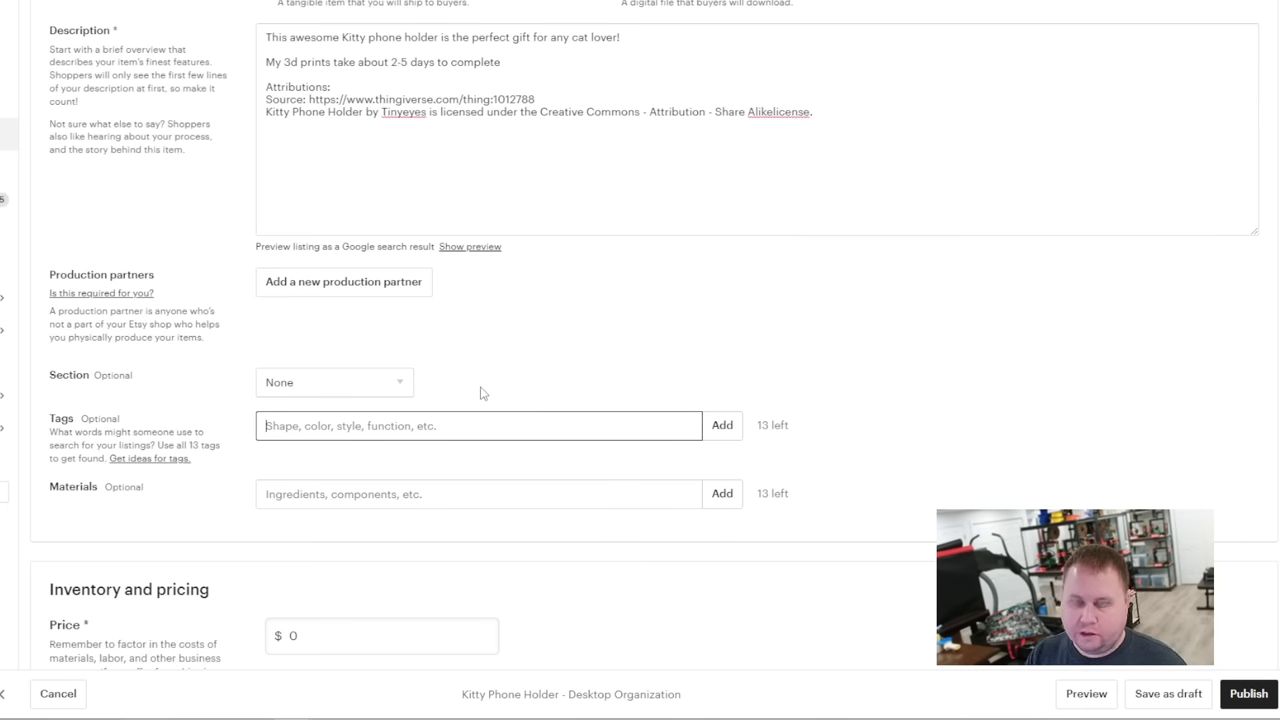
{"action": "type", "text": "kitty phon"}
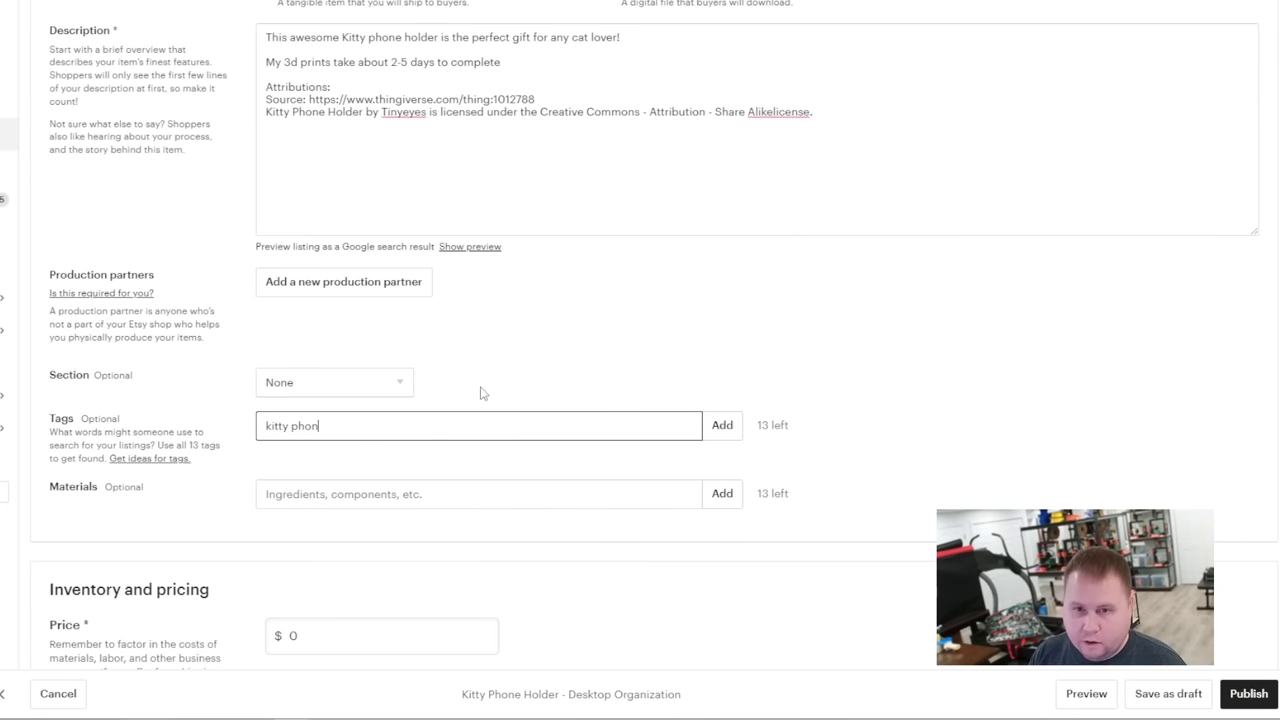
{"action": "type", "text": "e holder"}
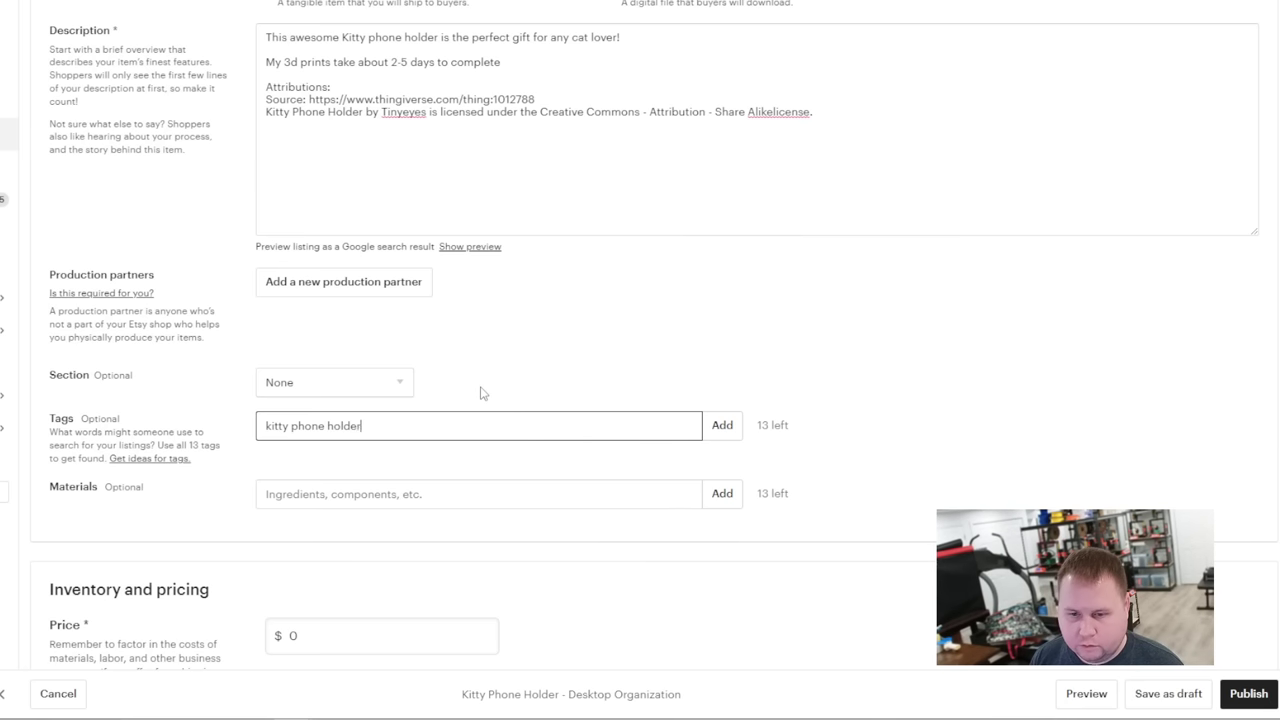
{"action": "key", "text": "Return"}
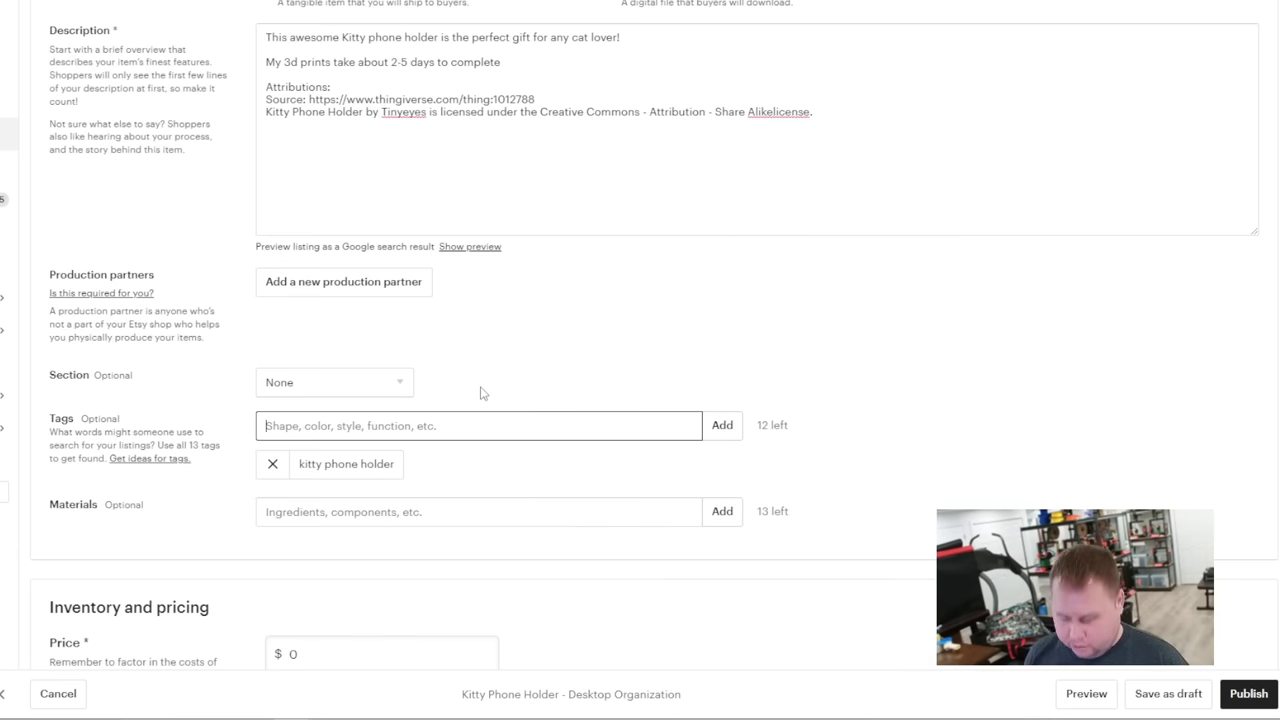
{"action": "type", "text": "cat"}
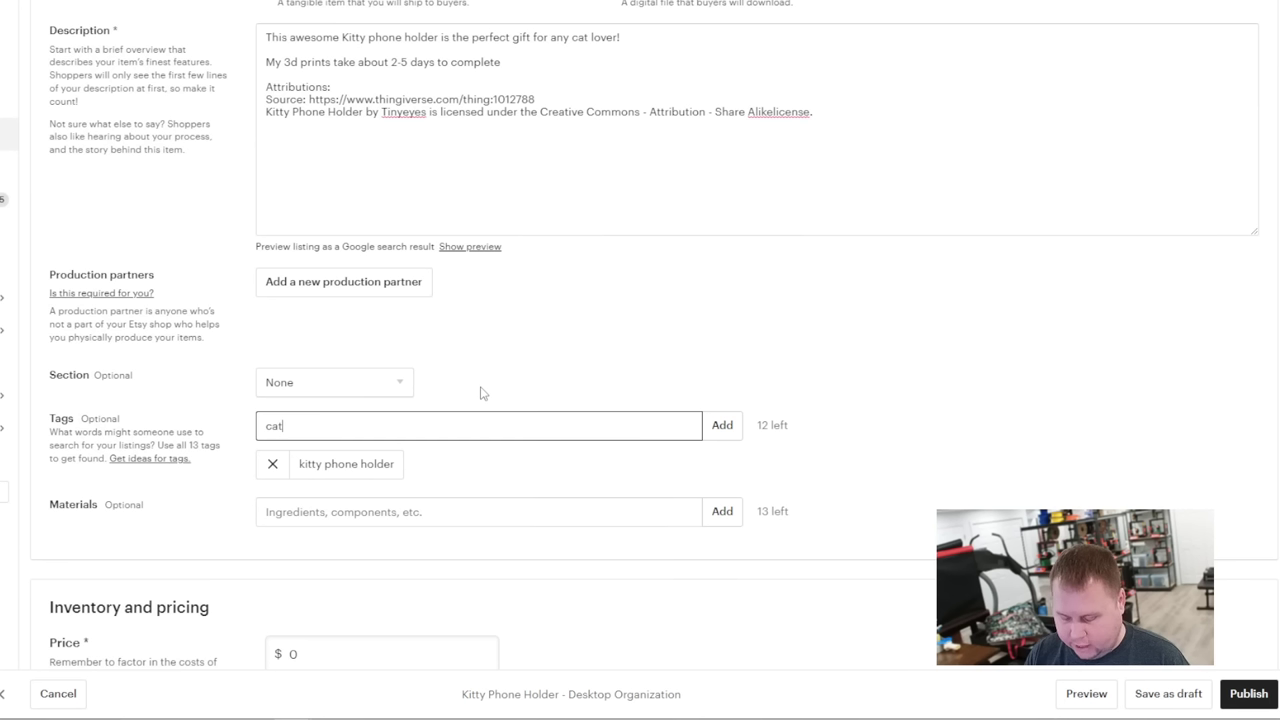
{"action": "type", "text": " lovers phones"}
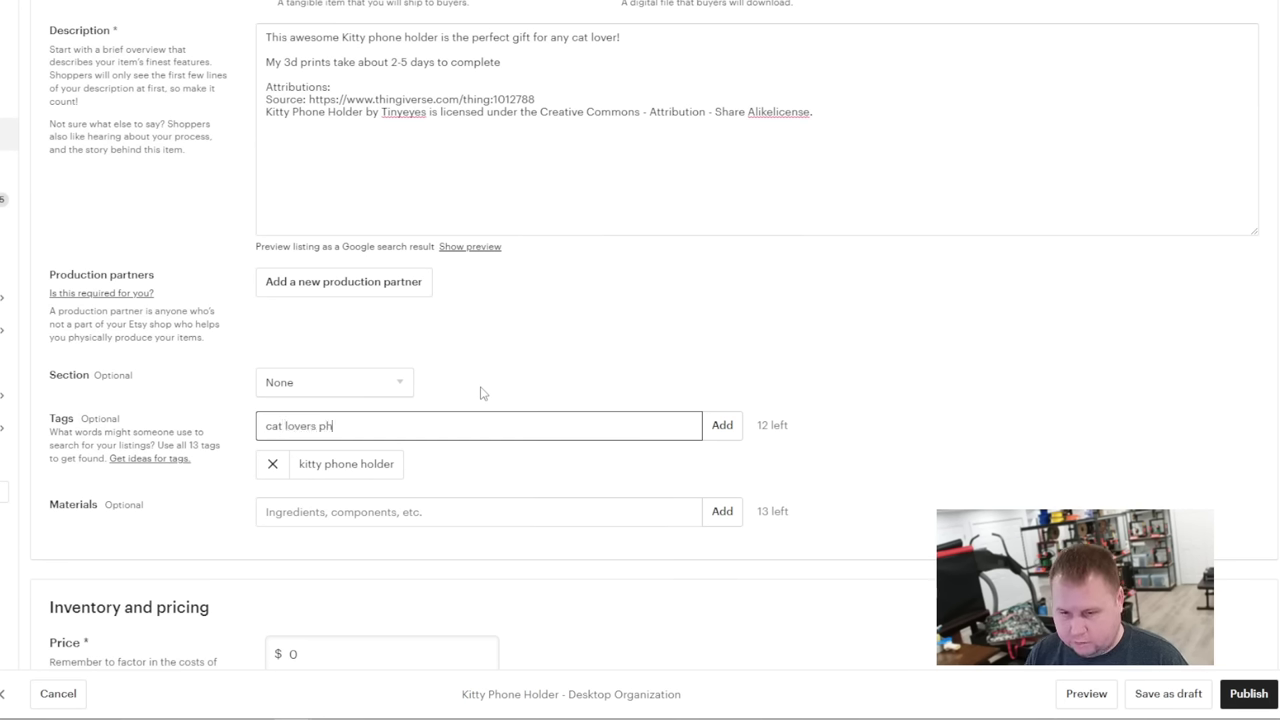
{"action": "key", "text": "Return"}
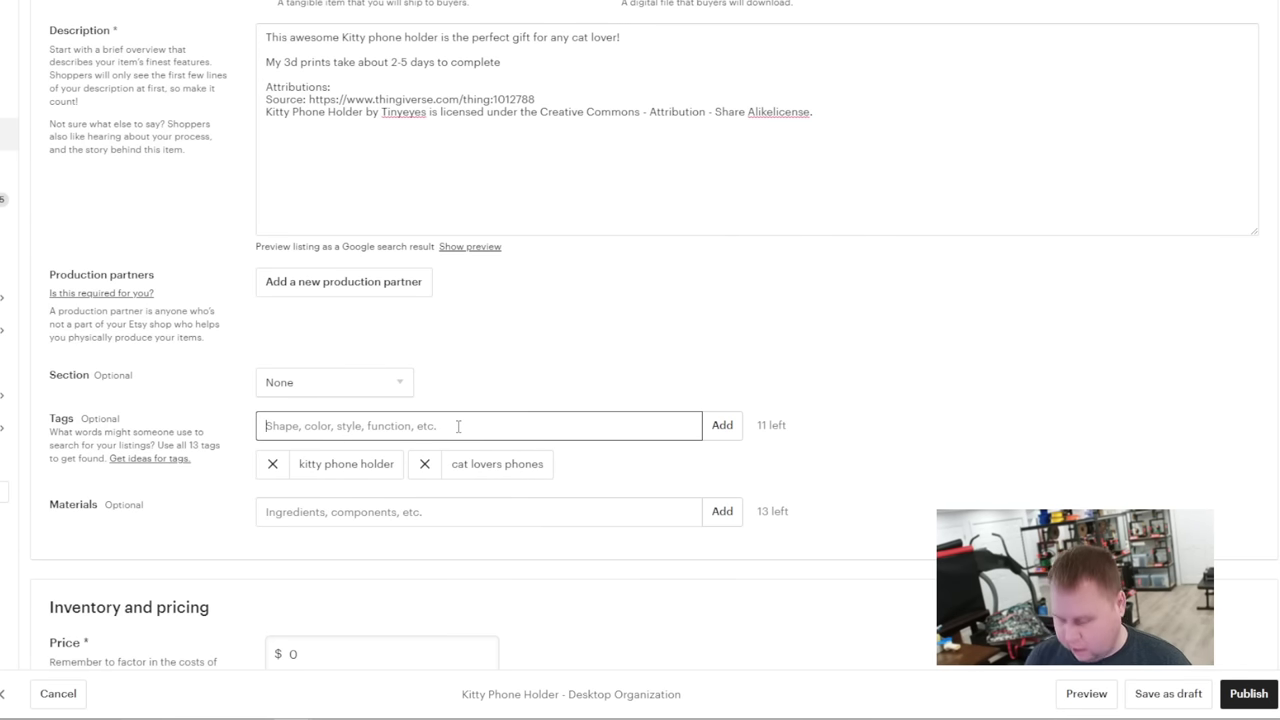
- Add the listing tag "kat kity cats lover", deliberately including misspelled variants of the cat keywords
{"action": "type", "text": "kat"}
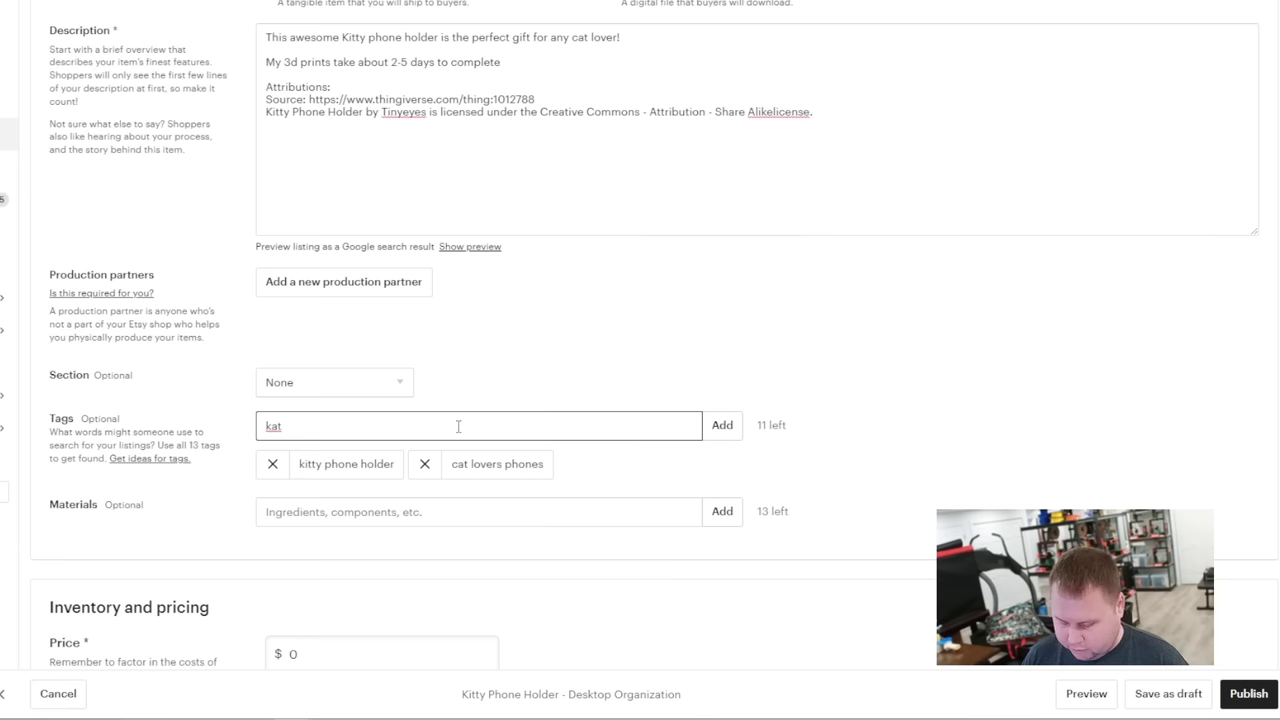
{"action": "type", "text": "kity "}
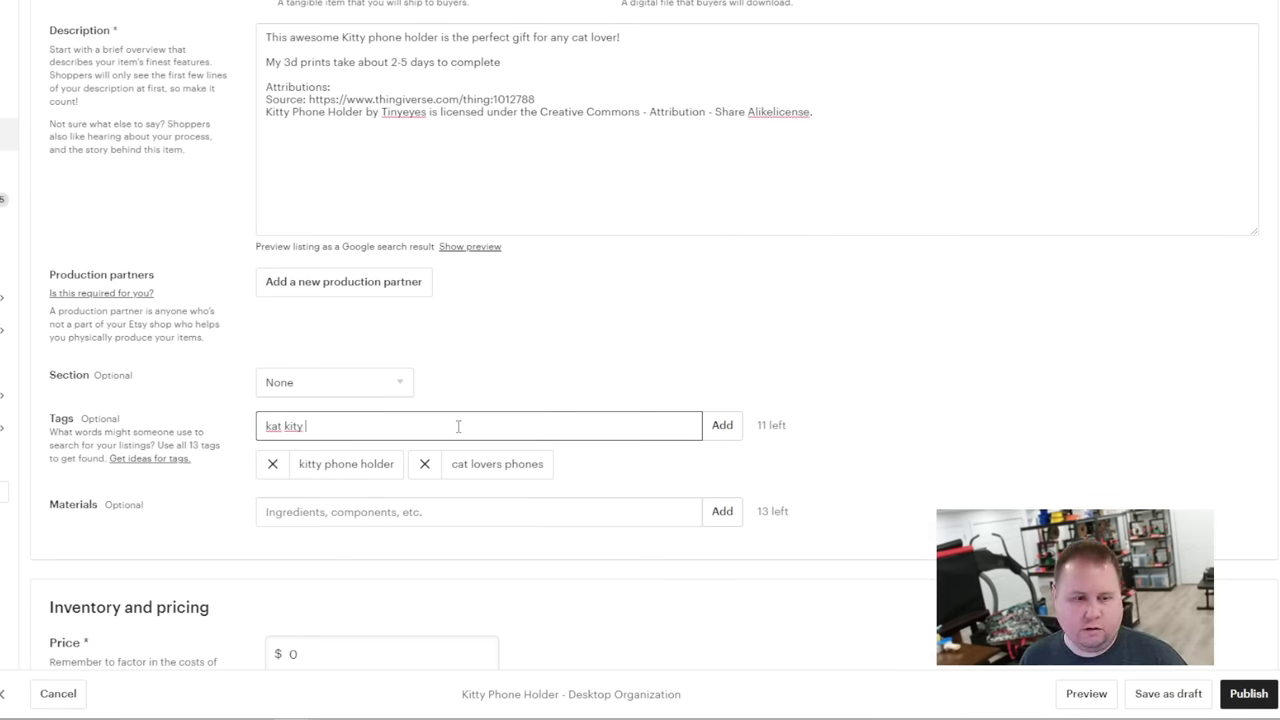
{"action": "type", "text": "cats"}
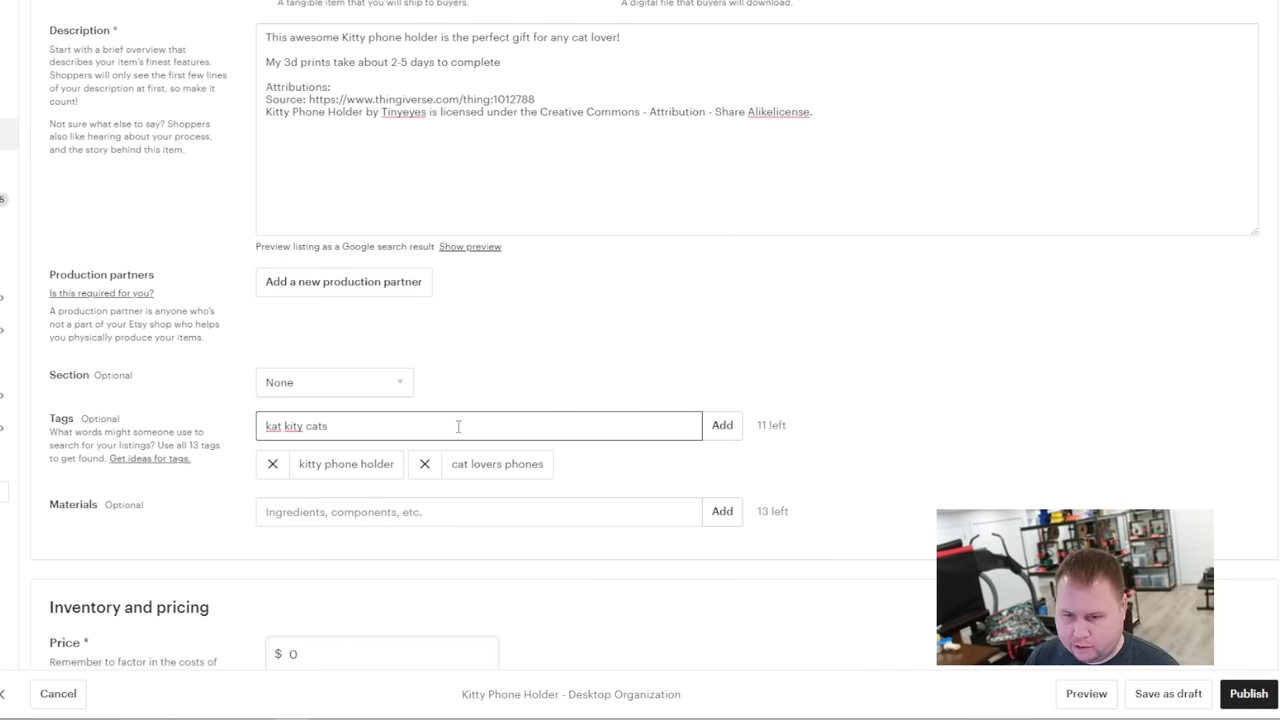
{"action": "type", "text": " lover"}
{"action": "key", "text": "Return"}
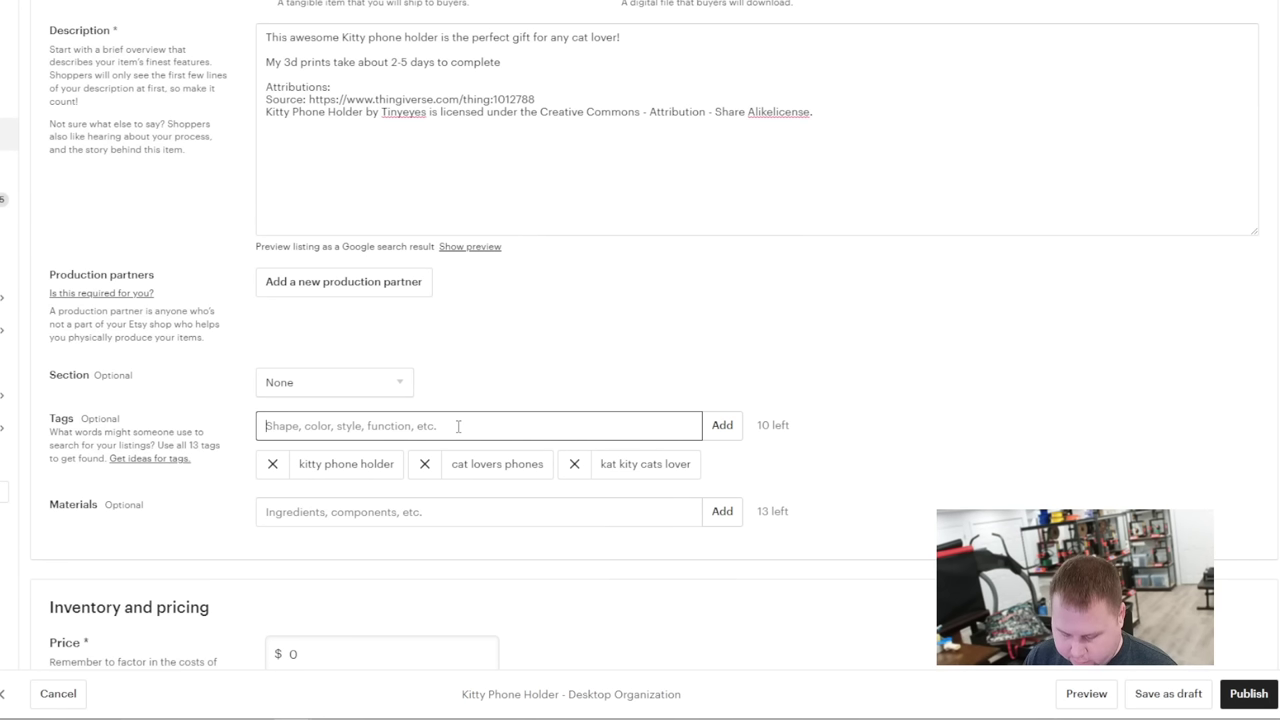
- Add "black holds holder" as another tag on the Kitty Phone Holder listing
{"action": "type", "text": "b"}
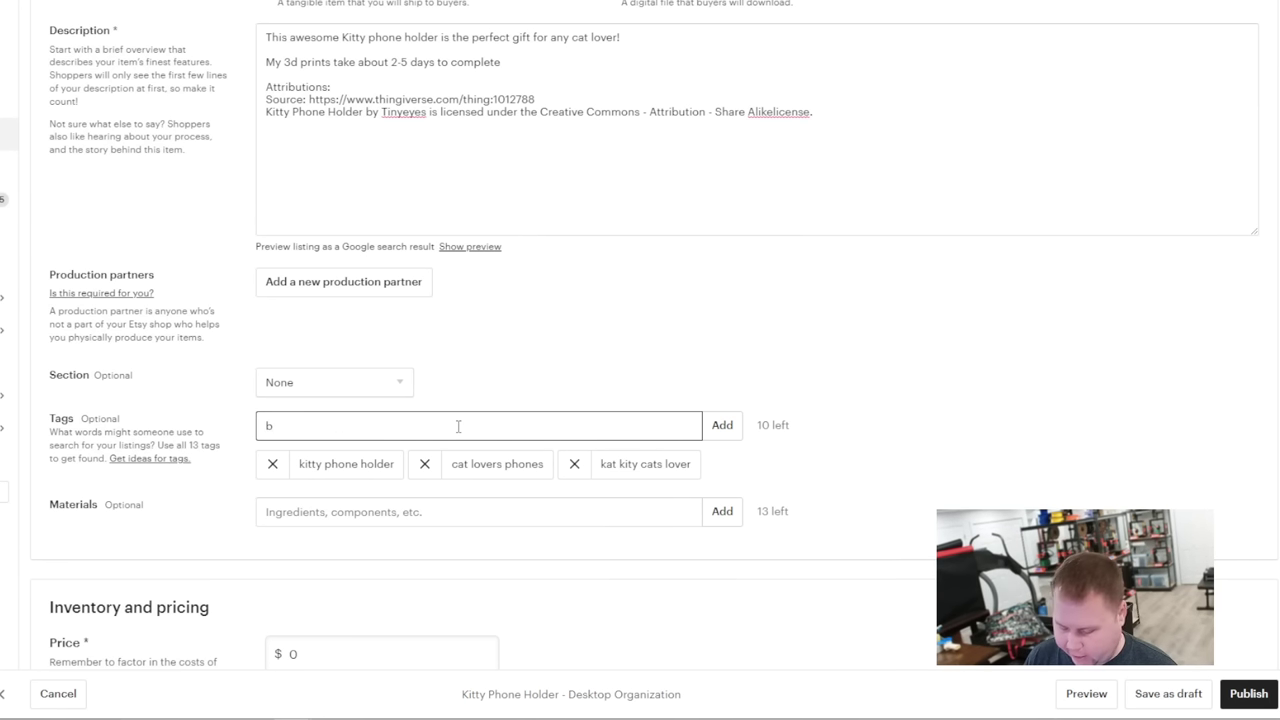
{"action": "type", "text": "lack"}
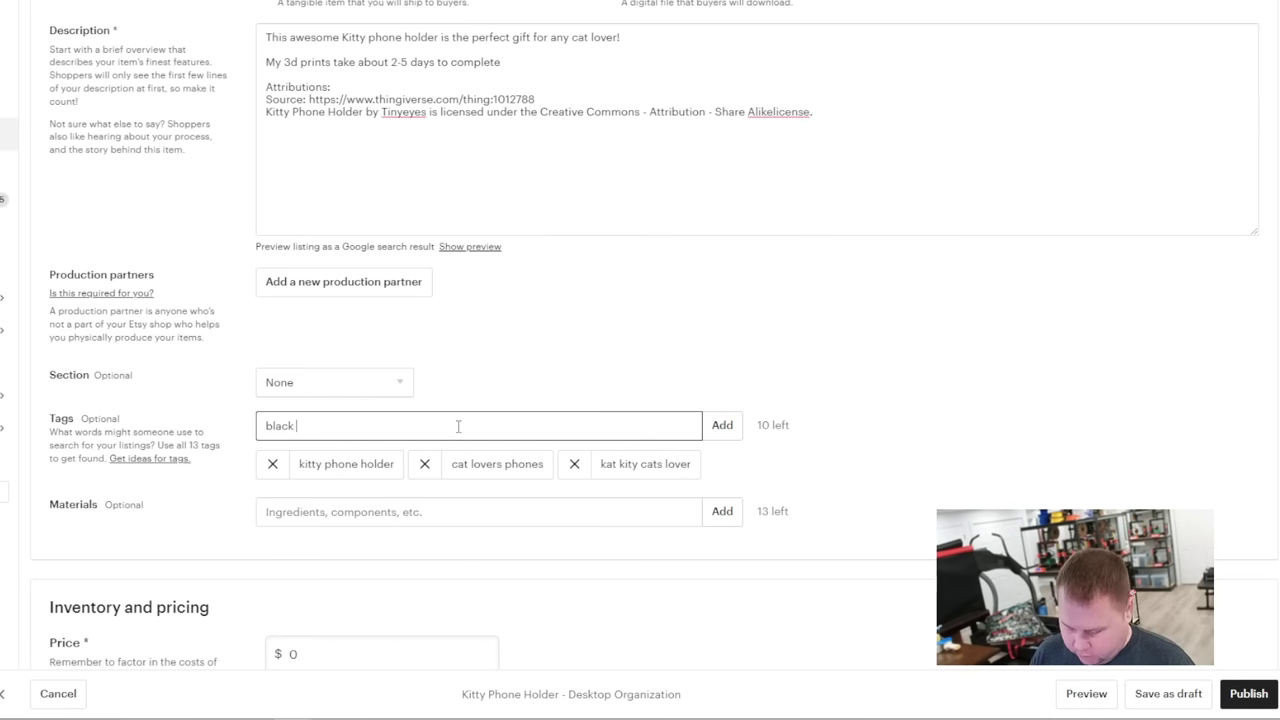
{"action": "type", "text": "holds hold"}
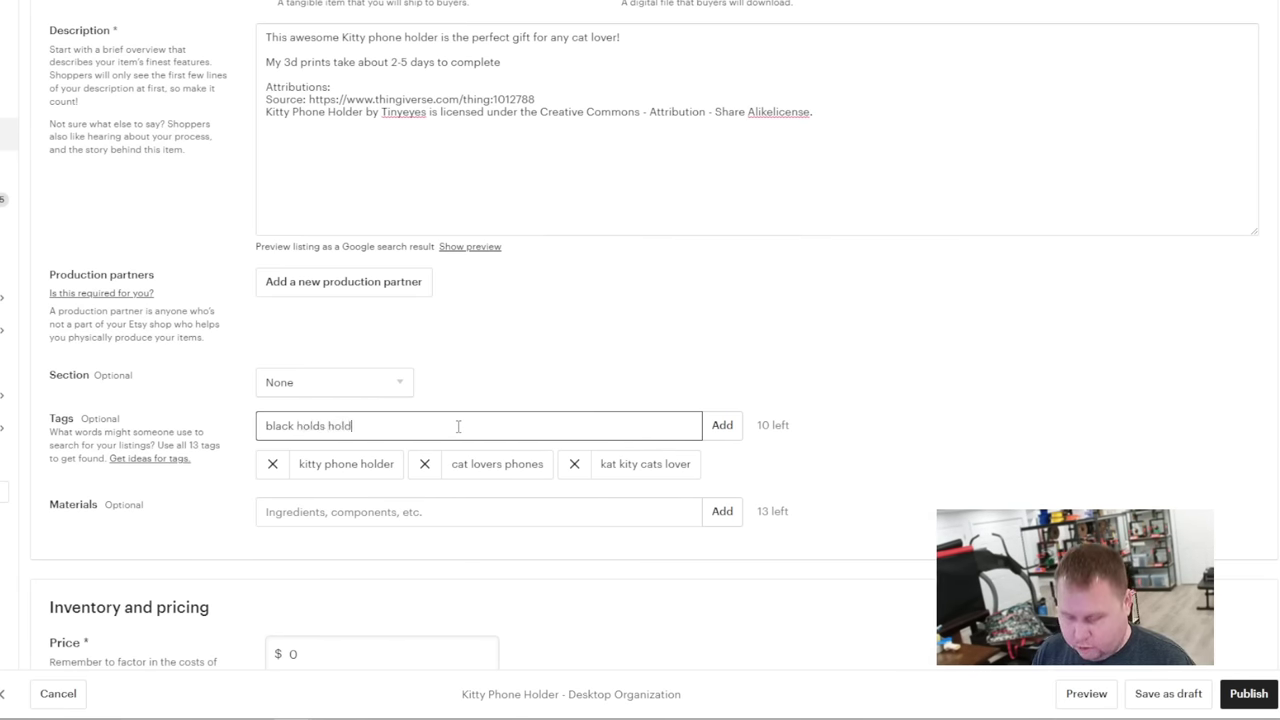
{"action": "type", "text": "er"}
{"action": "key", "text": "Return"}
- Add the desk-related listing tags "hold desktop" and "desk desks office"
{"action": "type", "text": "hold "}
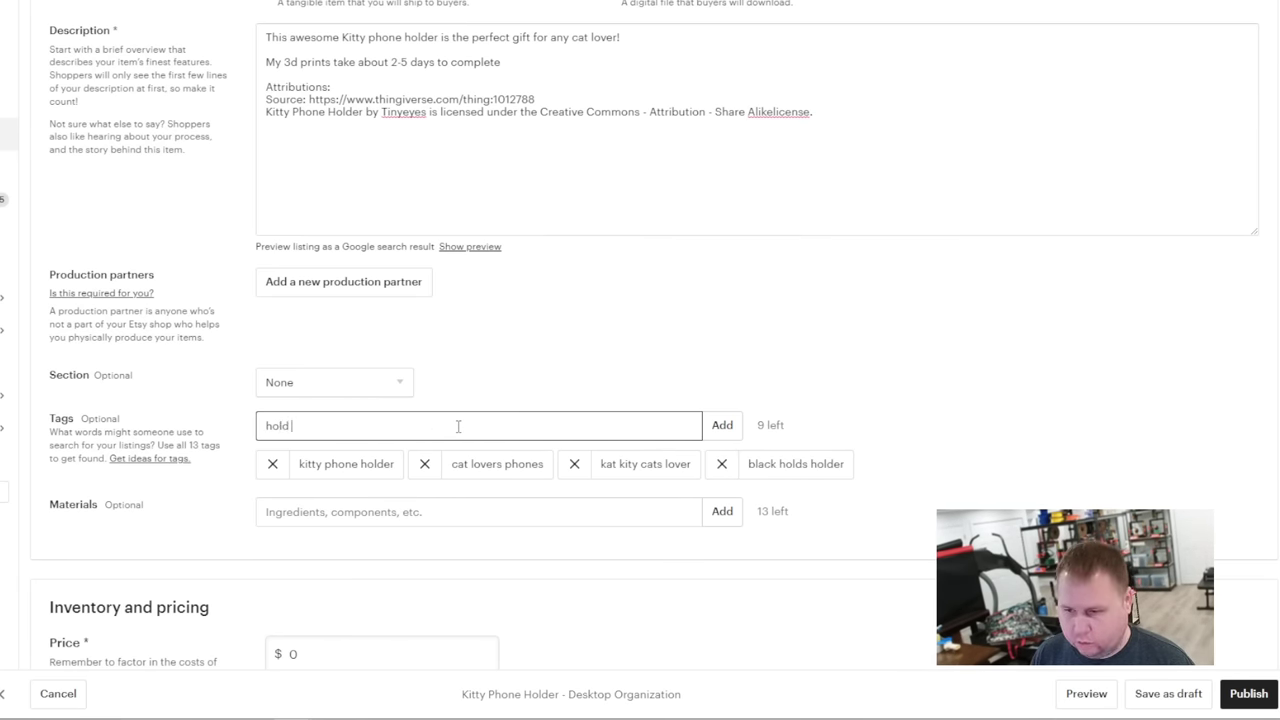
{"action": "type", "text": "desktop"}
{"action": "key", "text": "Return"}
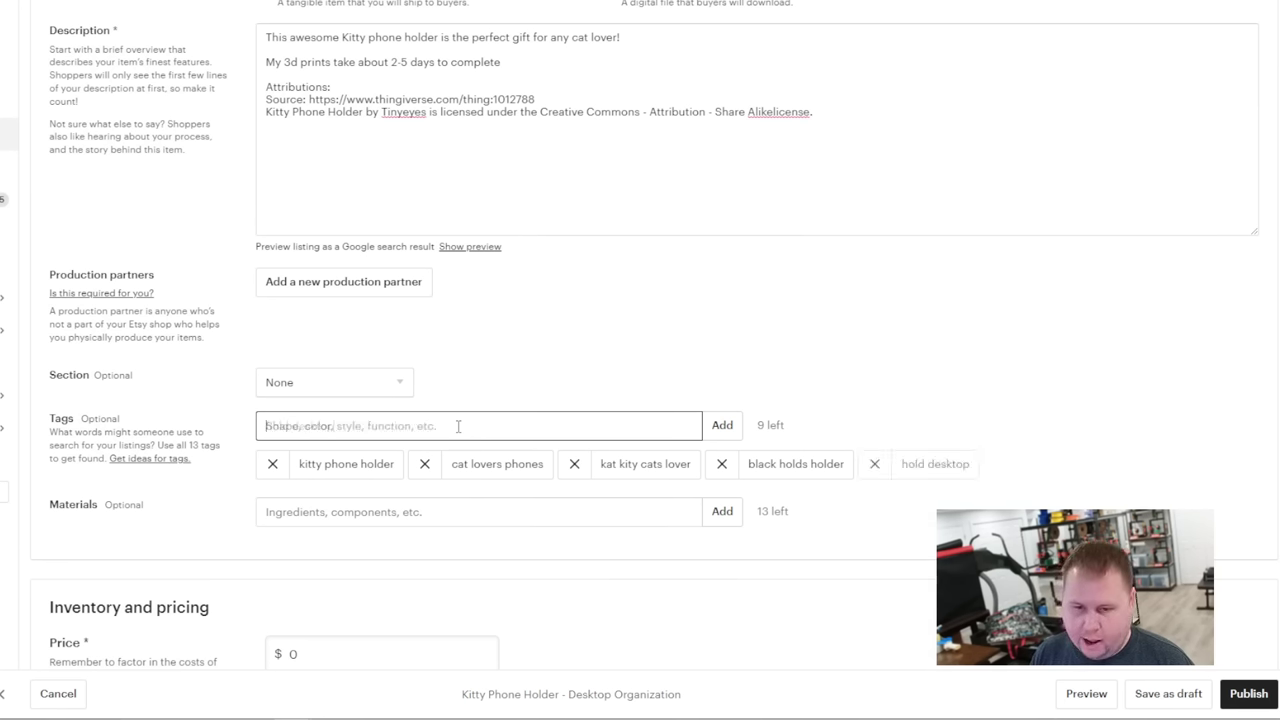
{"action": "type", "text": "desk desks office"}
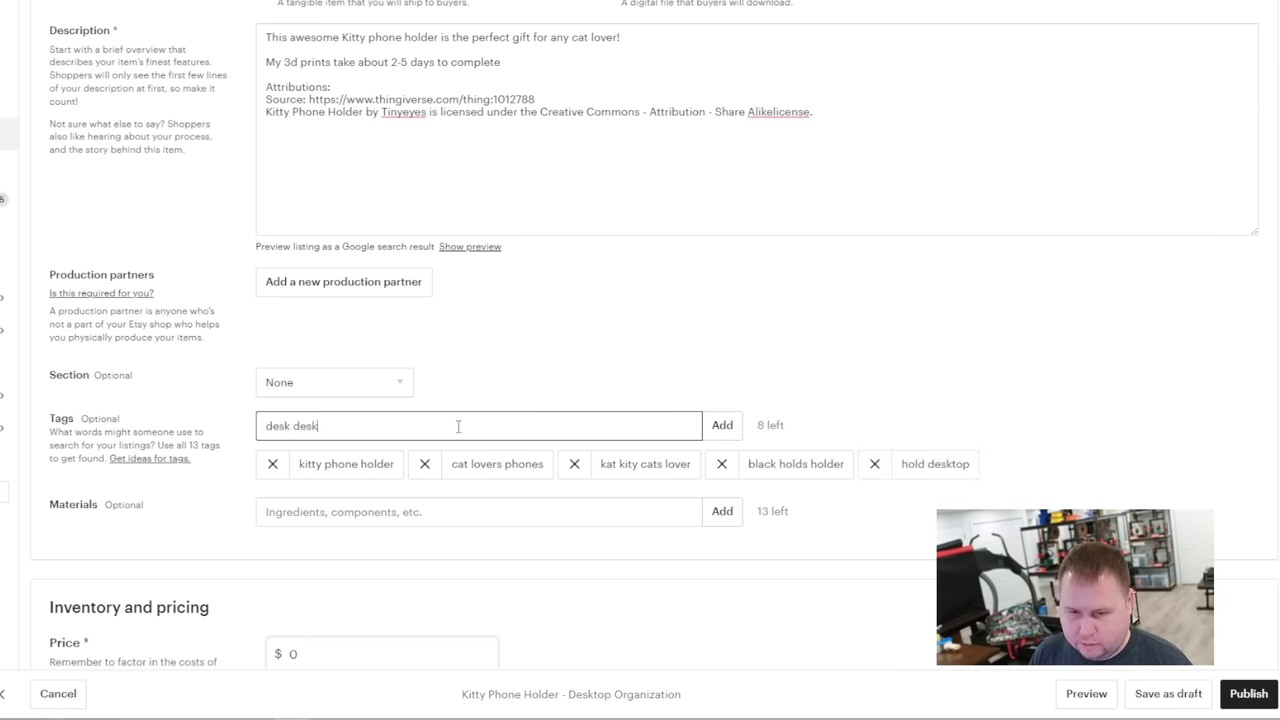
{"action": "key", "text": "Return"}
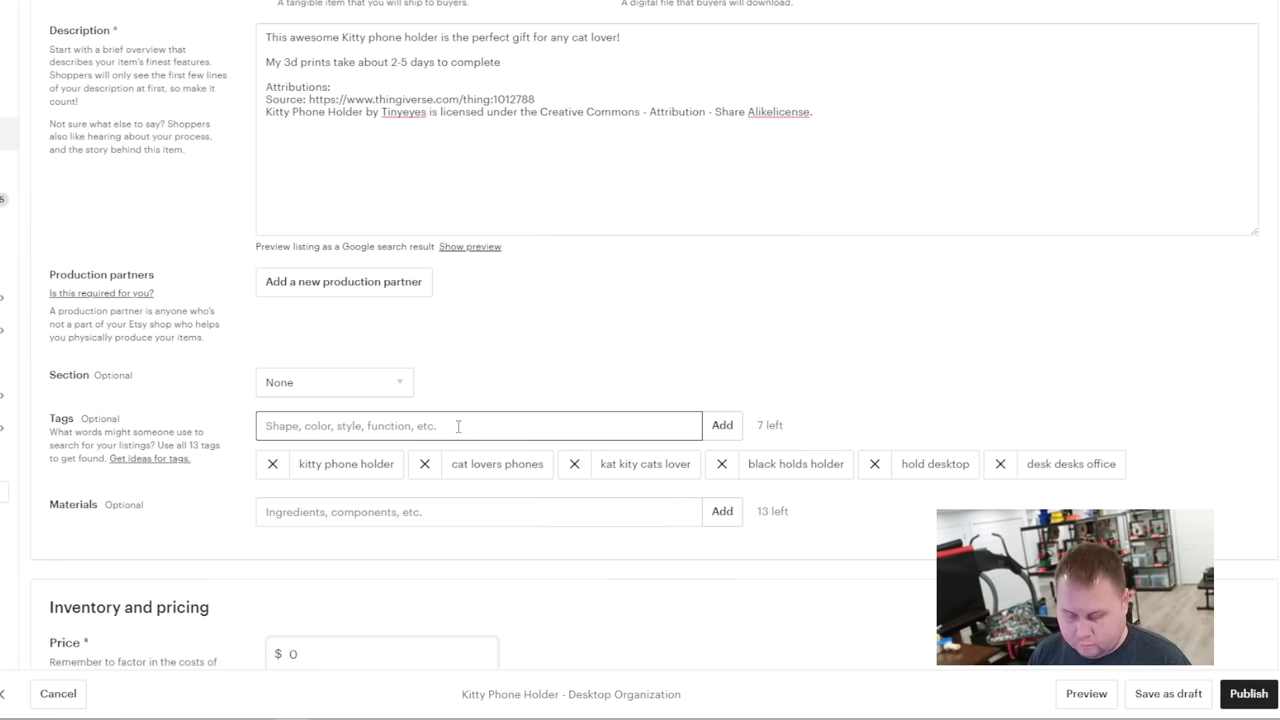
- Add the device-related listing tags "iphone android" and "tablet tablets", and look over the model's Thingiverse page
{"action": "type", "text": "iphone "}
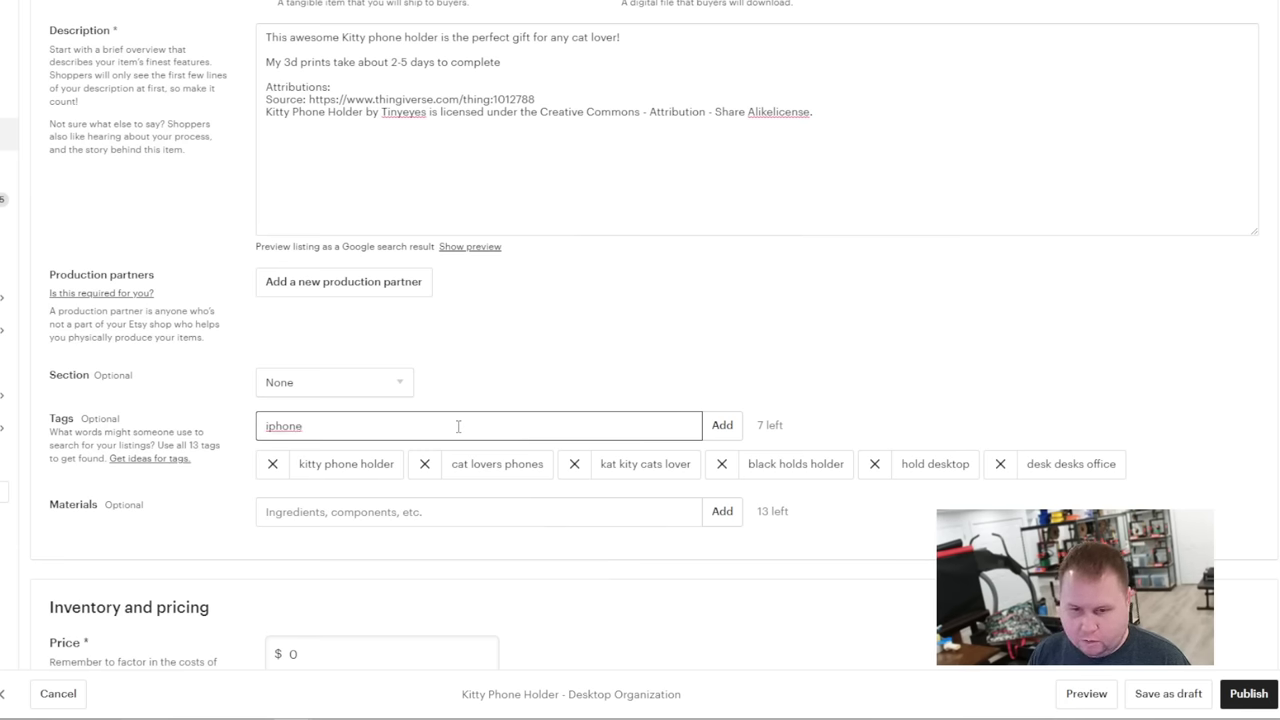
{"action": "type", "text": "android"}
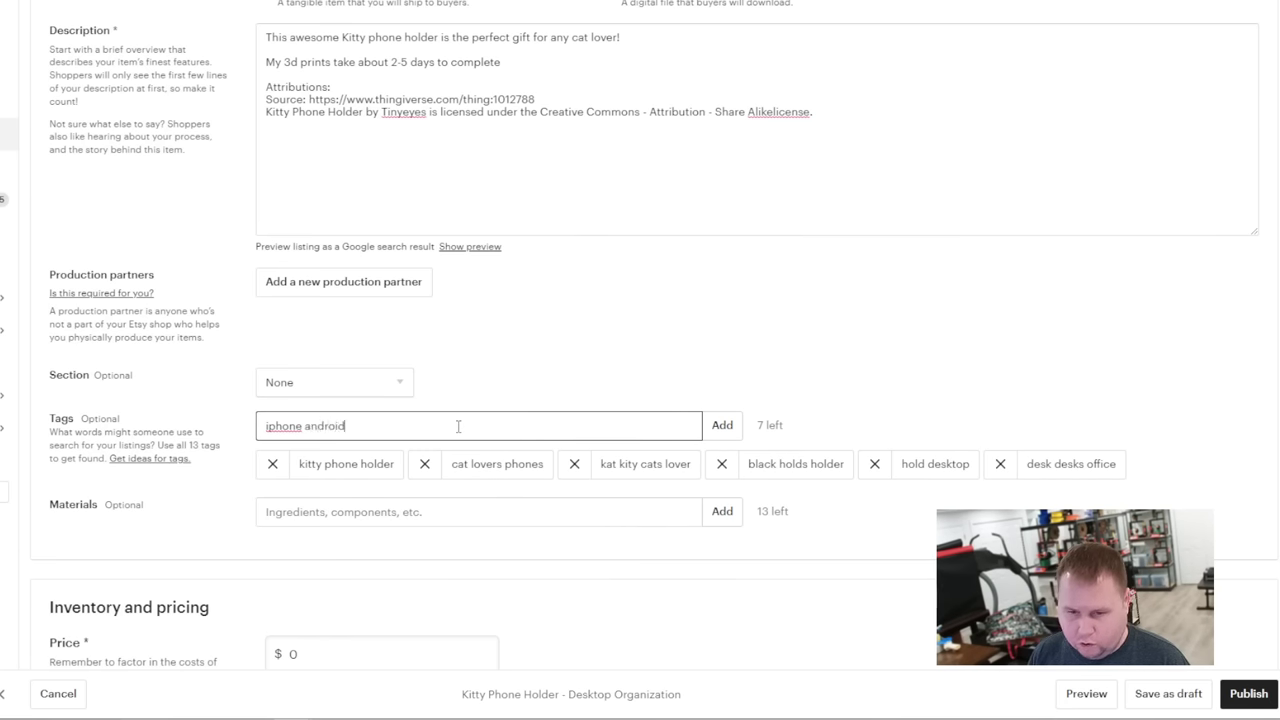
{"action": "key", "text": "Return"}
{"action": "type", "text": "tablet t"}
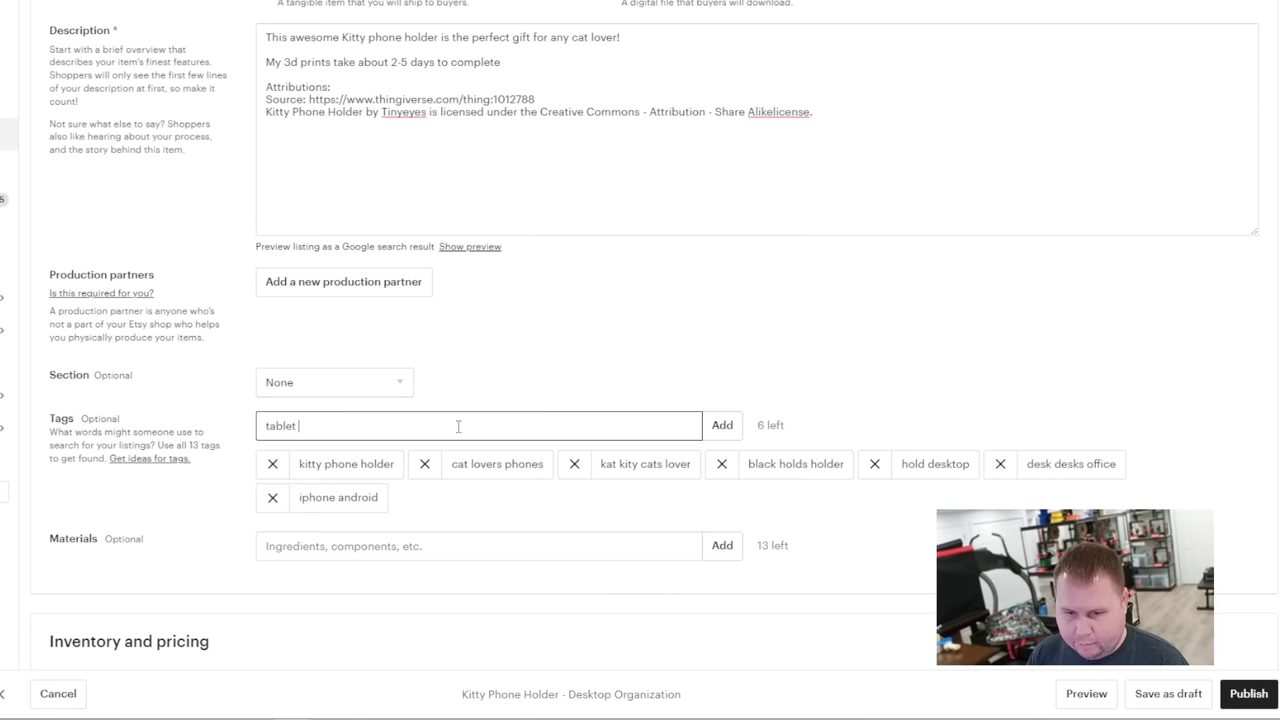
{"action": "type", "text": "ablets"}
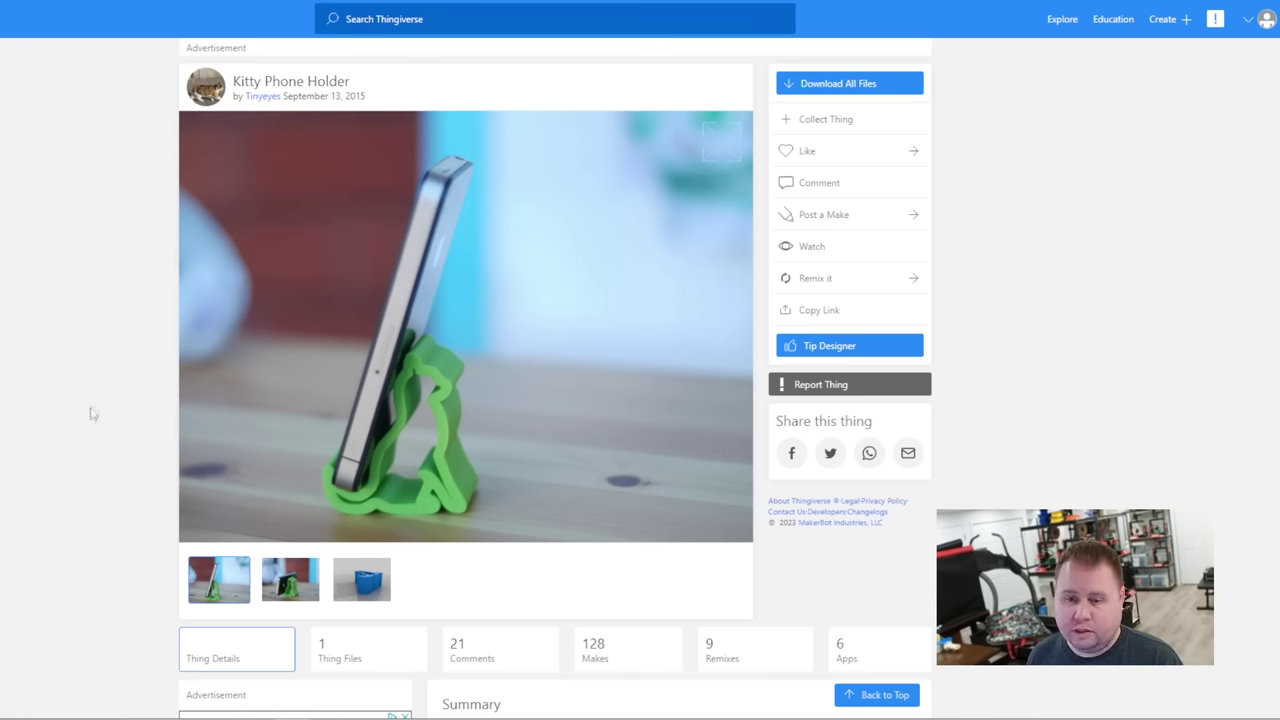
{"action": "scroll", "coordinate": [85, 414], "scroll_direction": "down", "scroll_amount": 7}
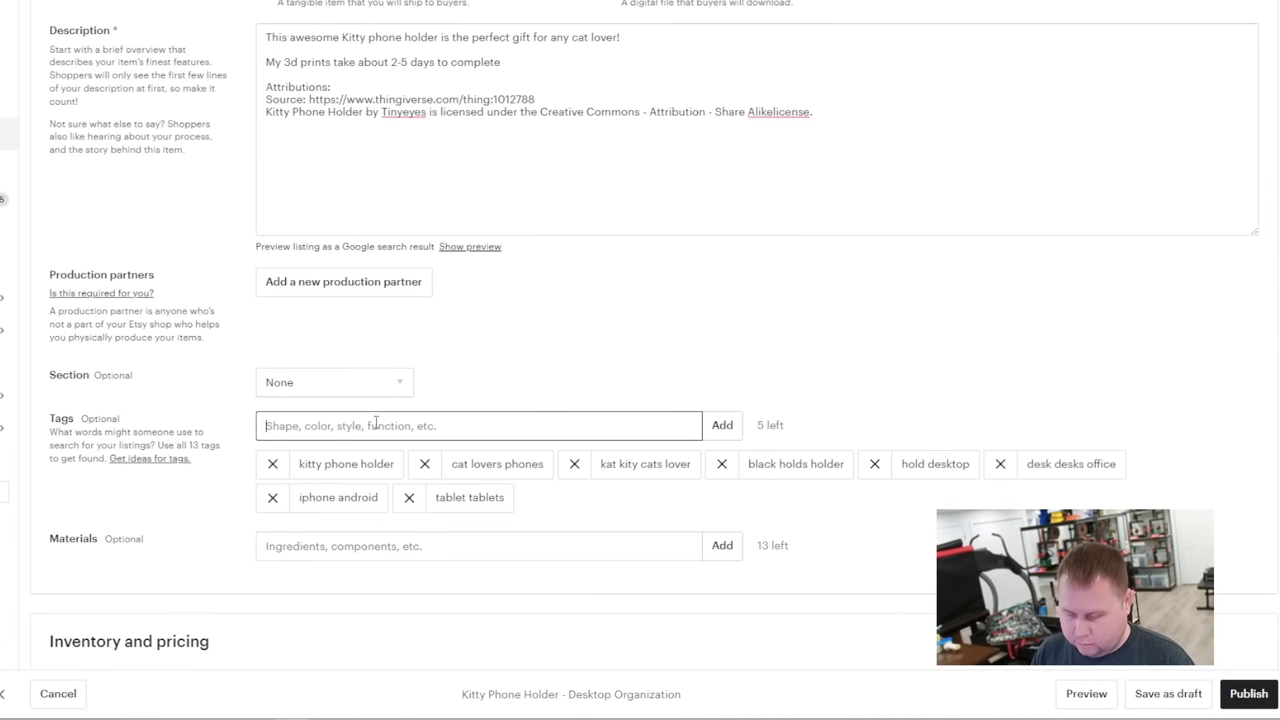
- Add the tag "i phones smart" to the phone holder's Etsy listing
{"action": "type", "text": "i"}
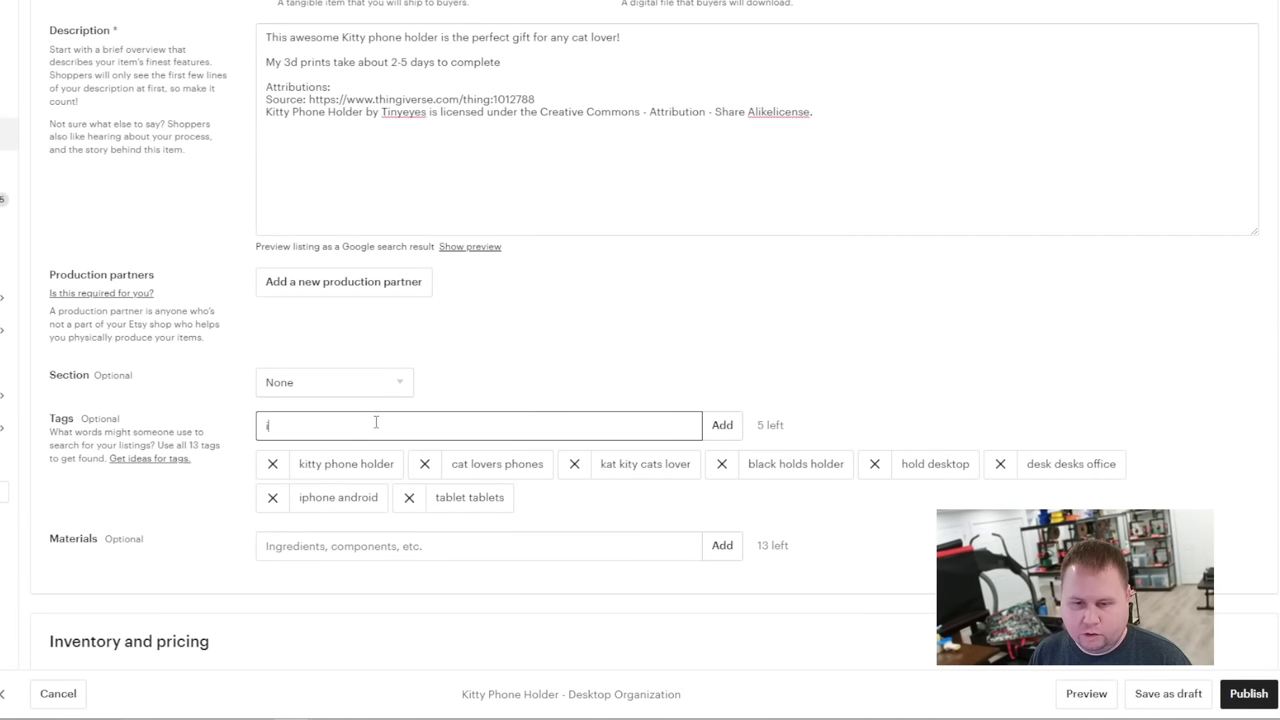
{"action": "type", "text": " phone"}
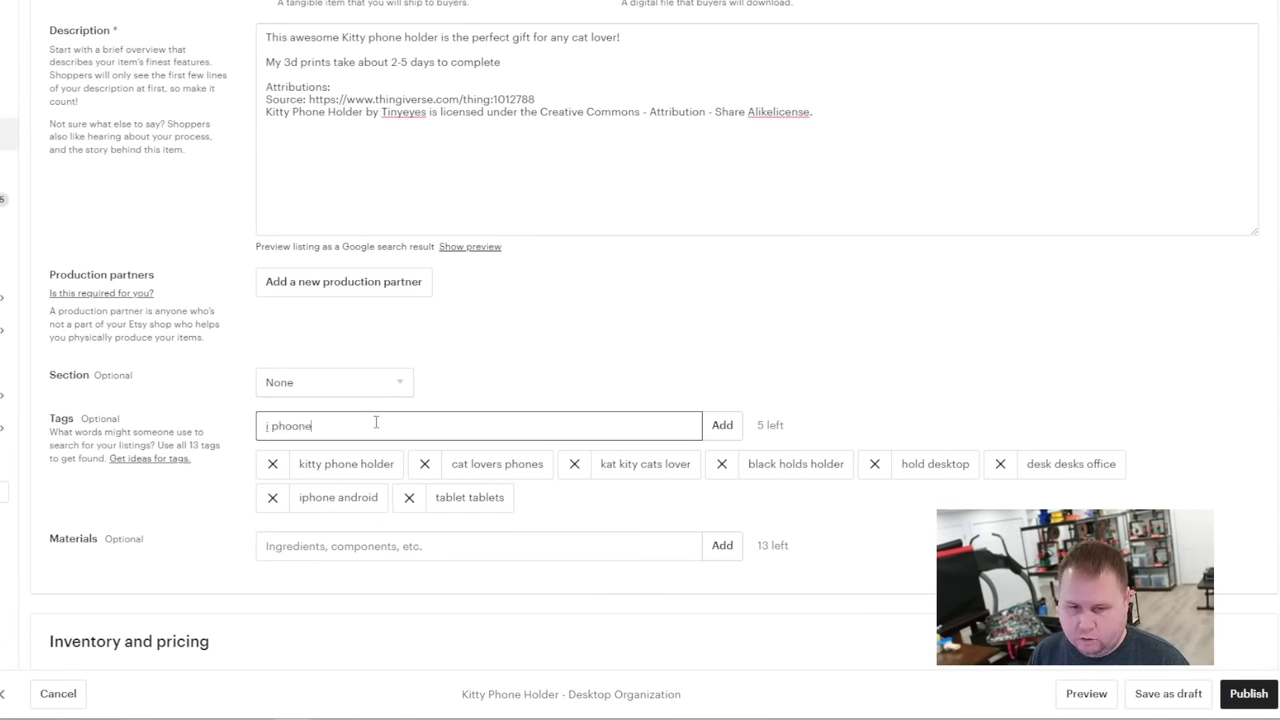
{"action": "type", "text": "s "}
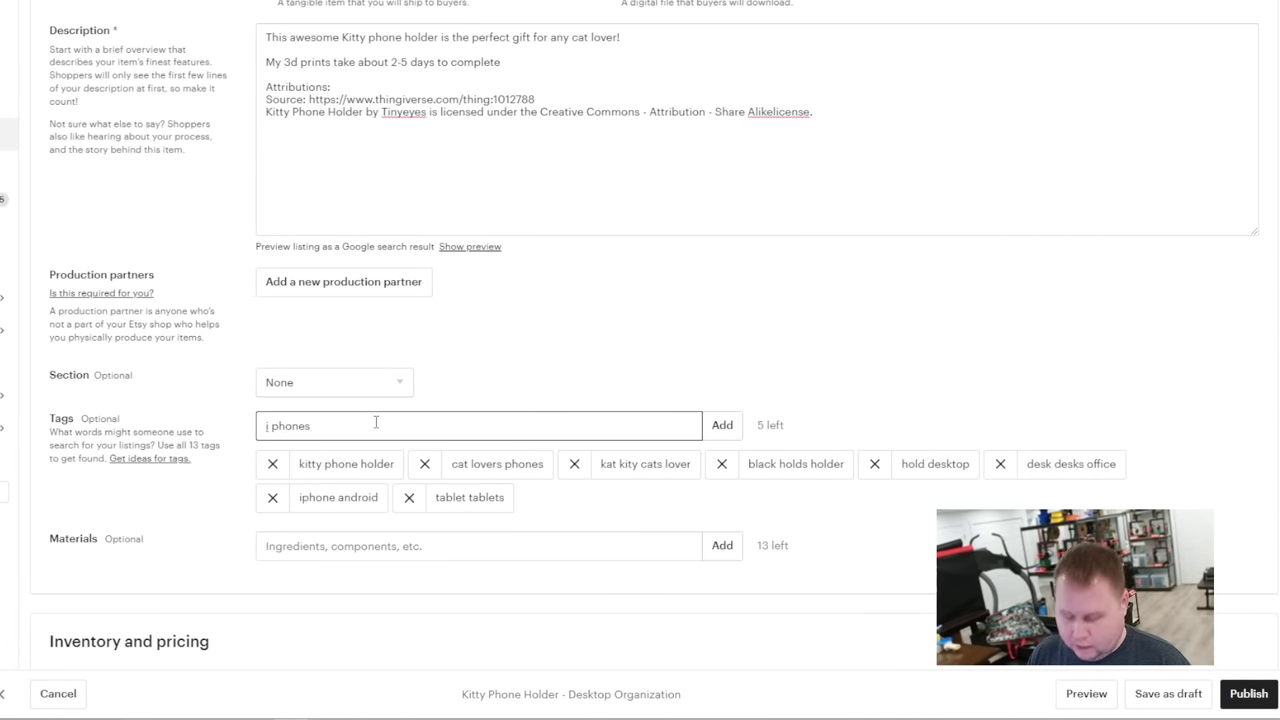
{"action": "type", "text": "smart"}
{"action": "key", "text": "Return"}
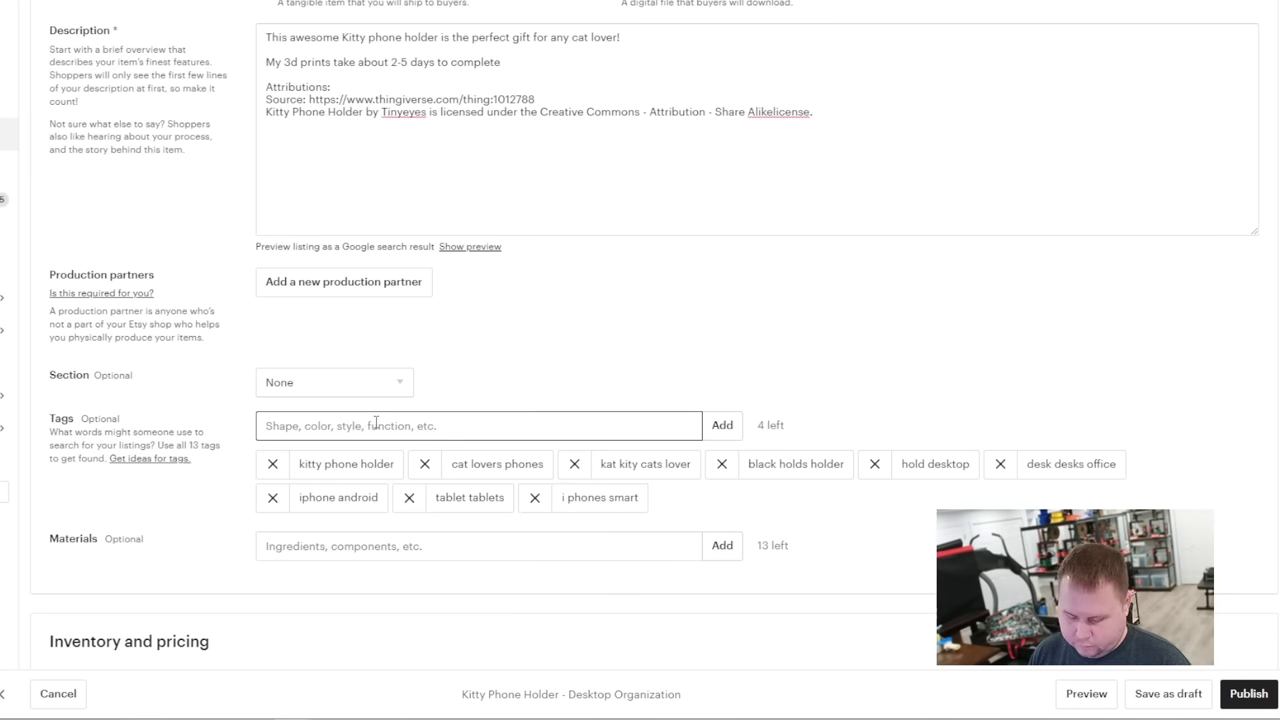
- Add the listing tags "rack racks cute" and "adorable gift gifts"
{"action": "type", "text": "rack racks"}
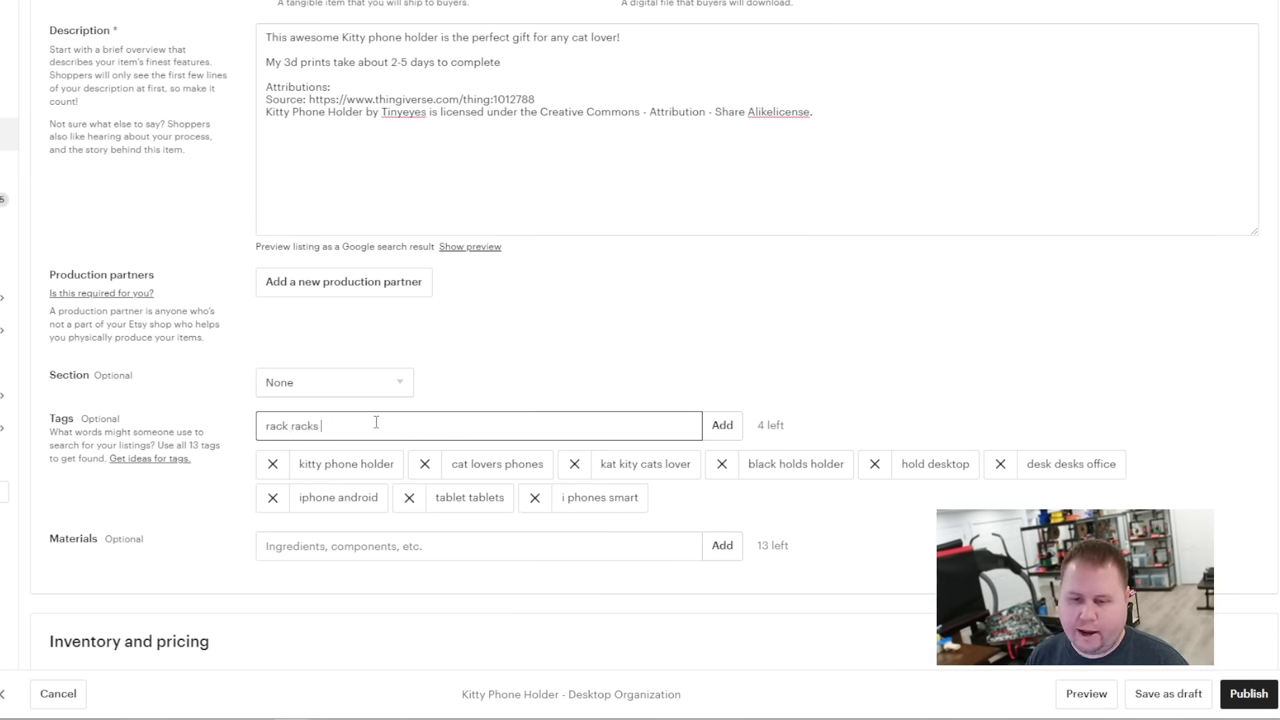
{"action": "type", "text": " cute"}
{"action": "key", "text": "Return"}
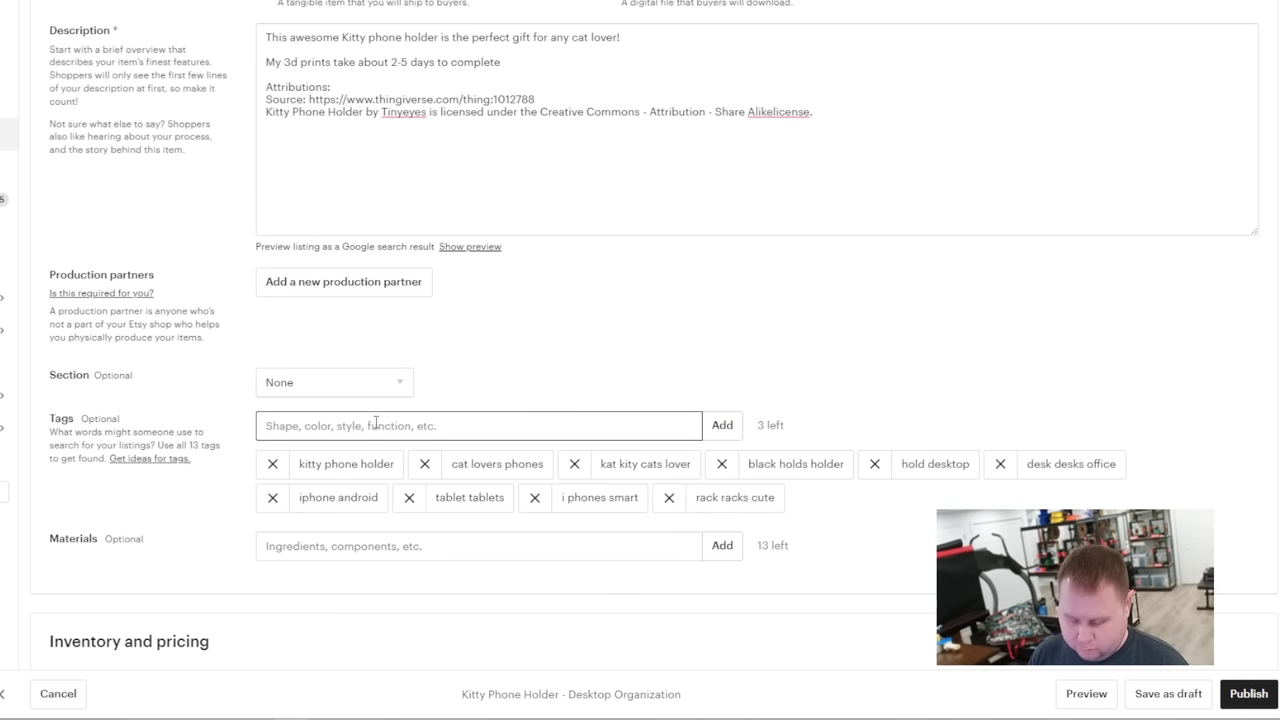
{"action": "type", "text": "adorable"}
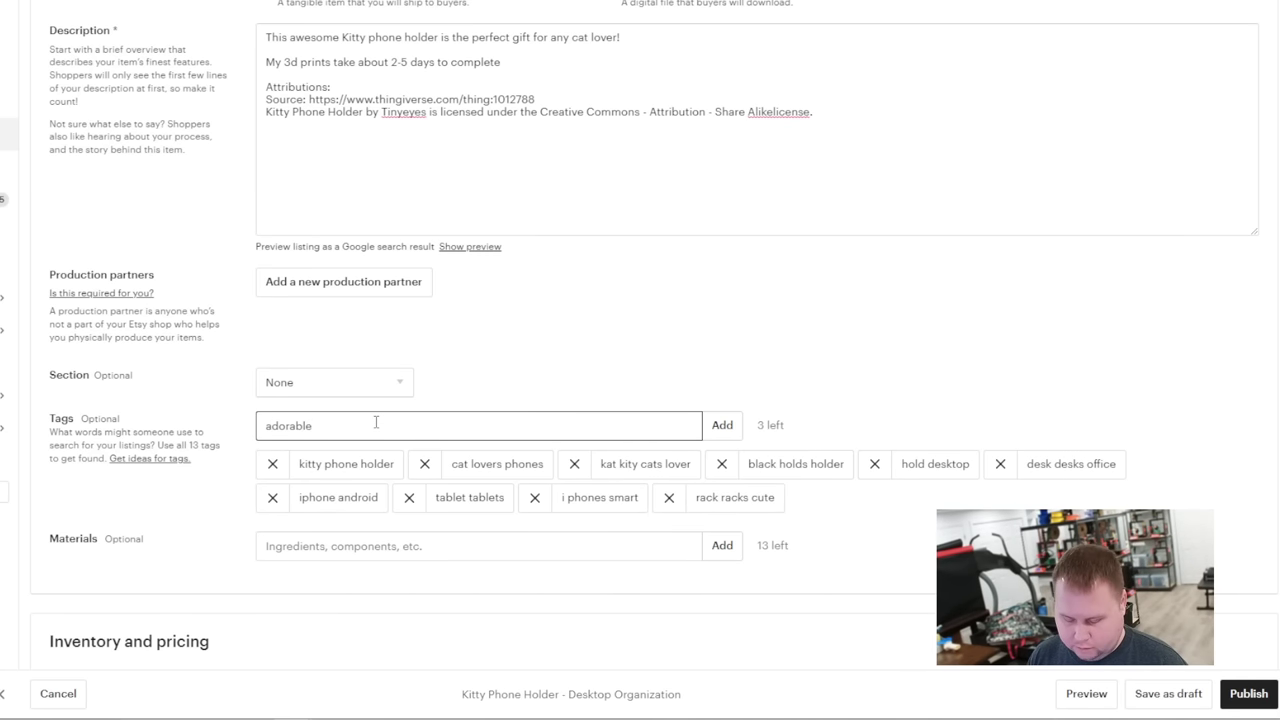
{"action": "type", "text": " gift gifts"}
{"action": "key", "text": "Return"}
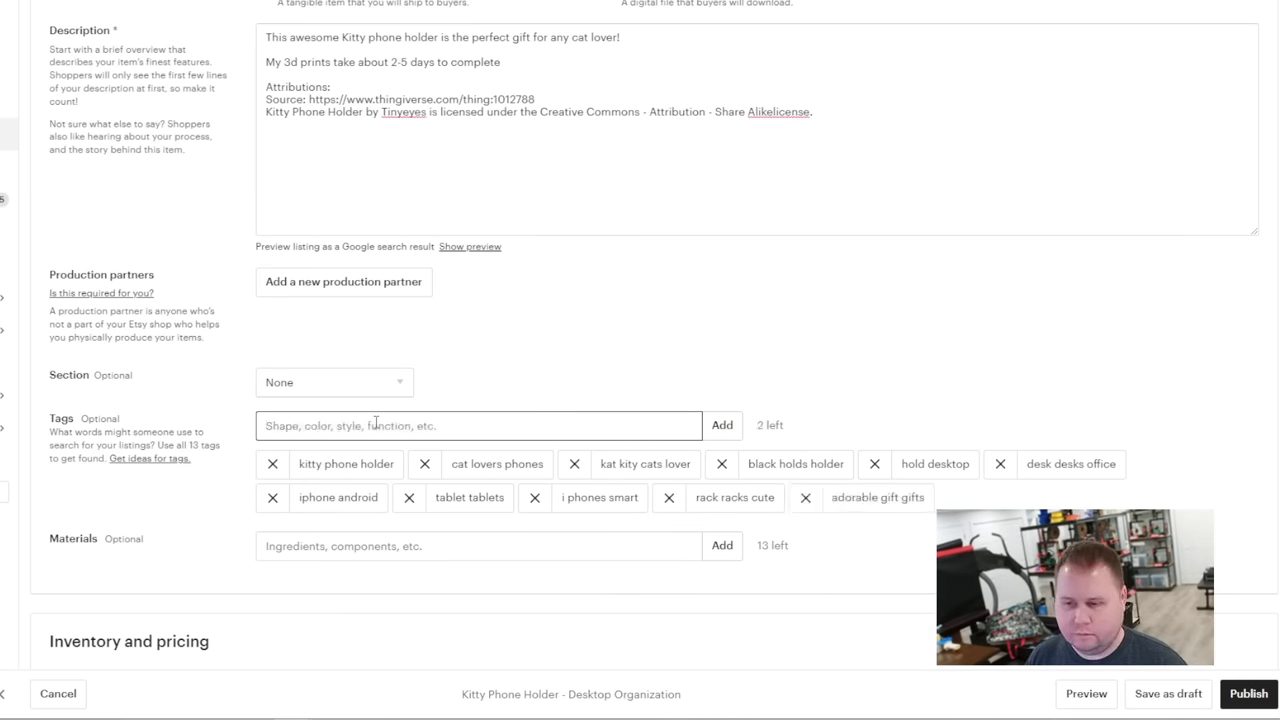
- Fill the last two tag slots with "kitties kitten" and "kittens home decor"
{"action": "type", "text": "kitties kitte"}
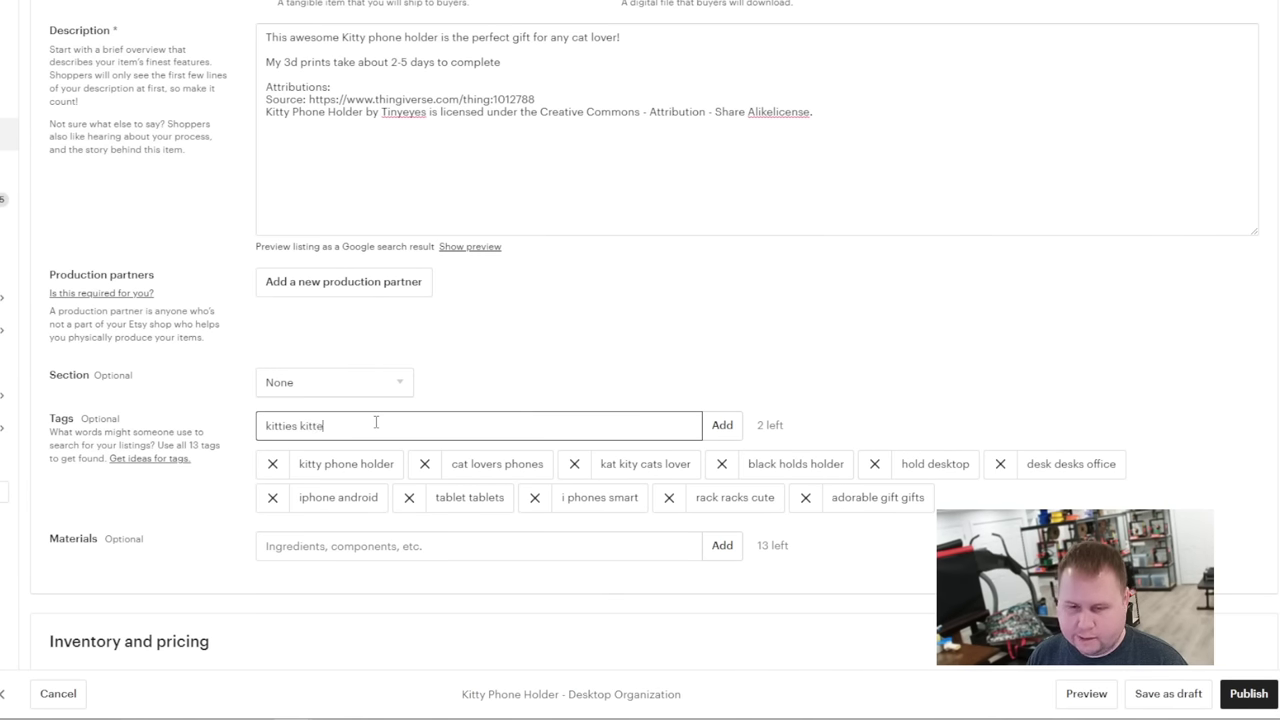
{"action": "type", "text": "n"}
{"action": "key", "text": "Return"}
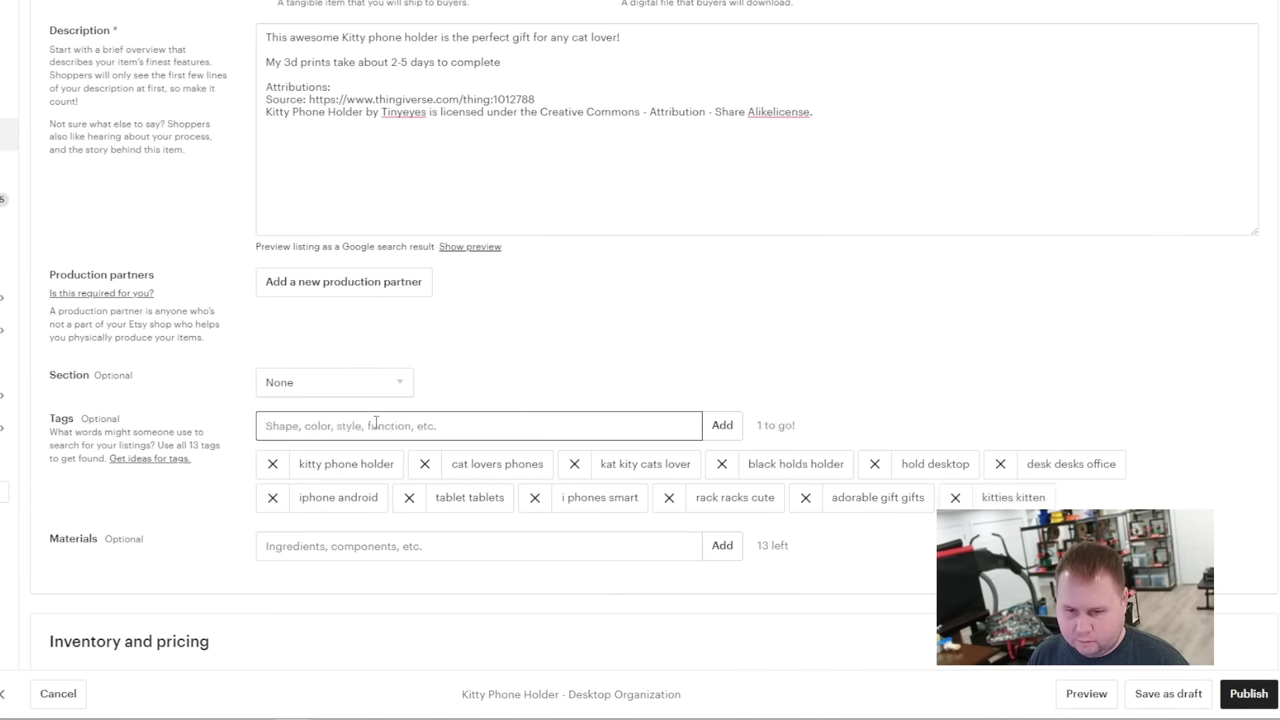
{"action": "type", "text": "kittens"}
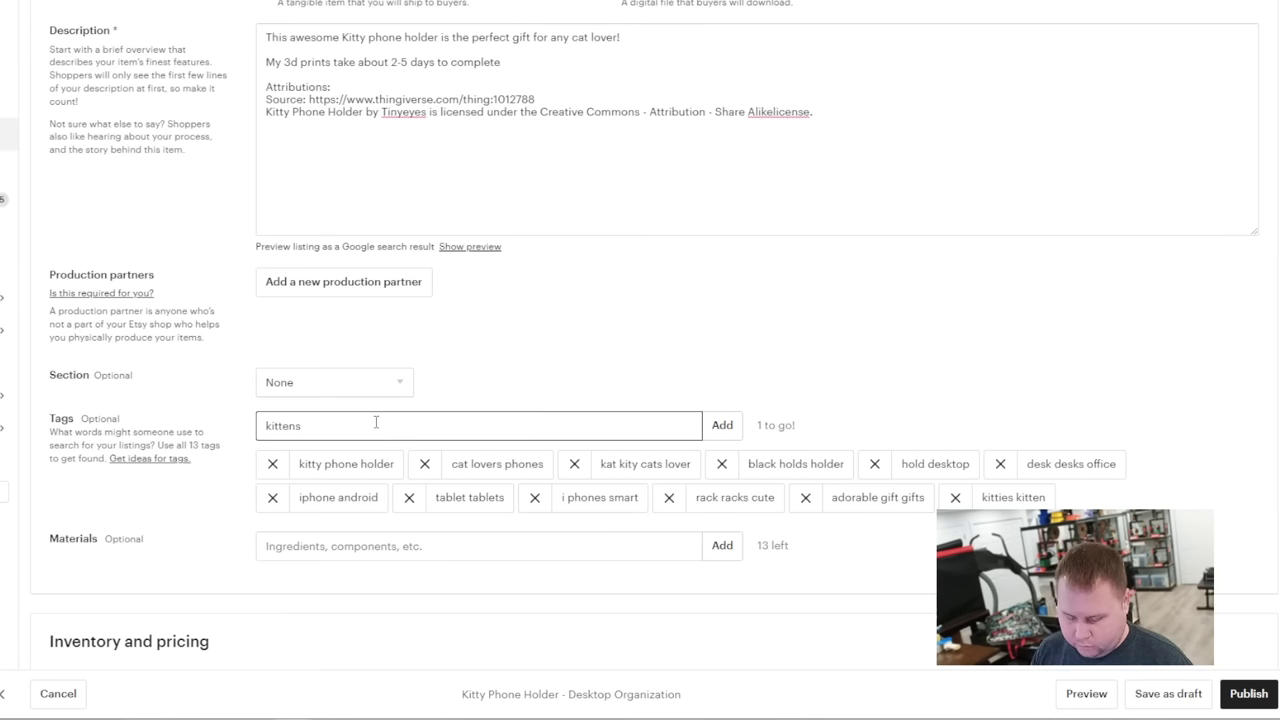
{"action": "type", "text": "home decor"}
{"action": "key", "text": "Return"}
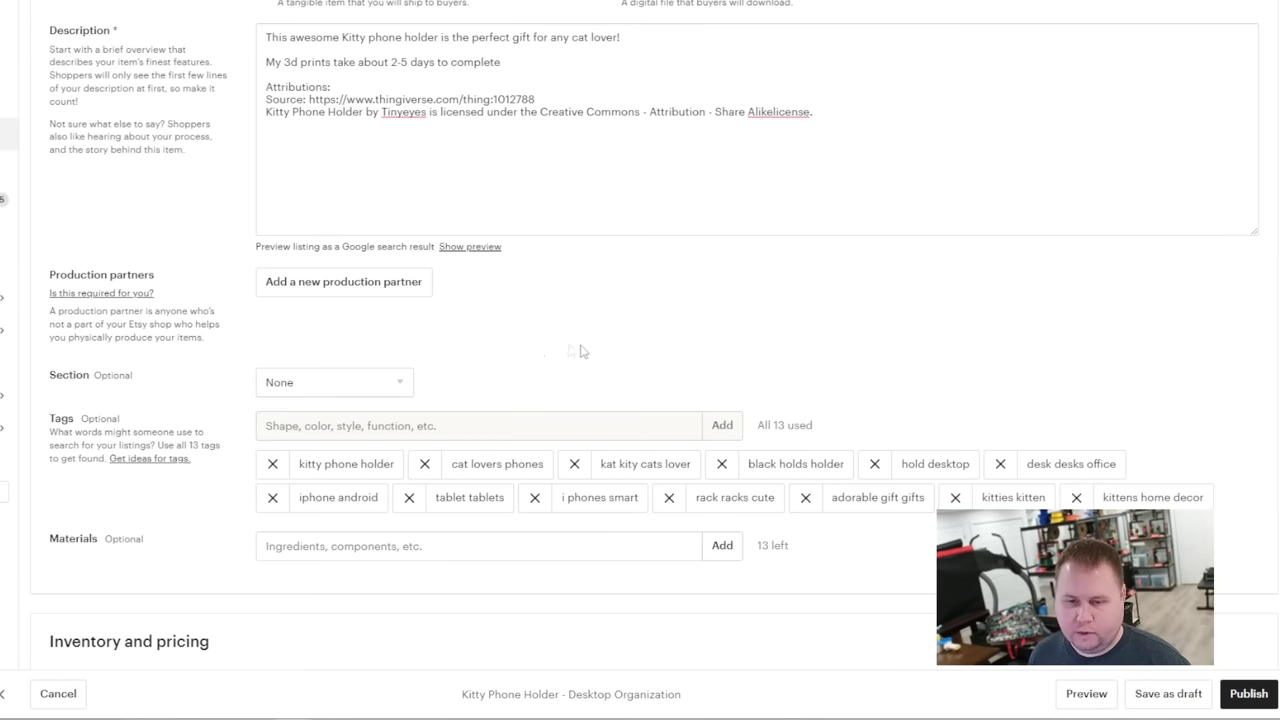
- Add "3d Printed Plastic" as a material of the listing
{"action": "left_click", "coordinate": [385, 545]}
{"action": "scroll", "coordinate": [400, 520], "scroll_direction": "down", "scroll_amount": 2}
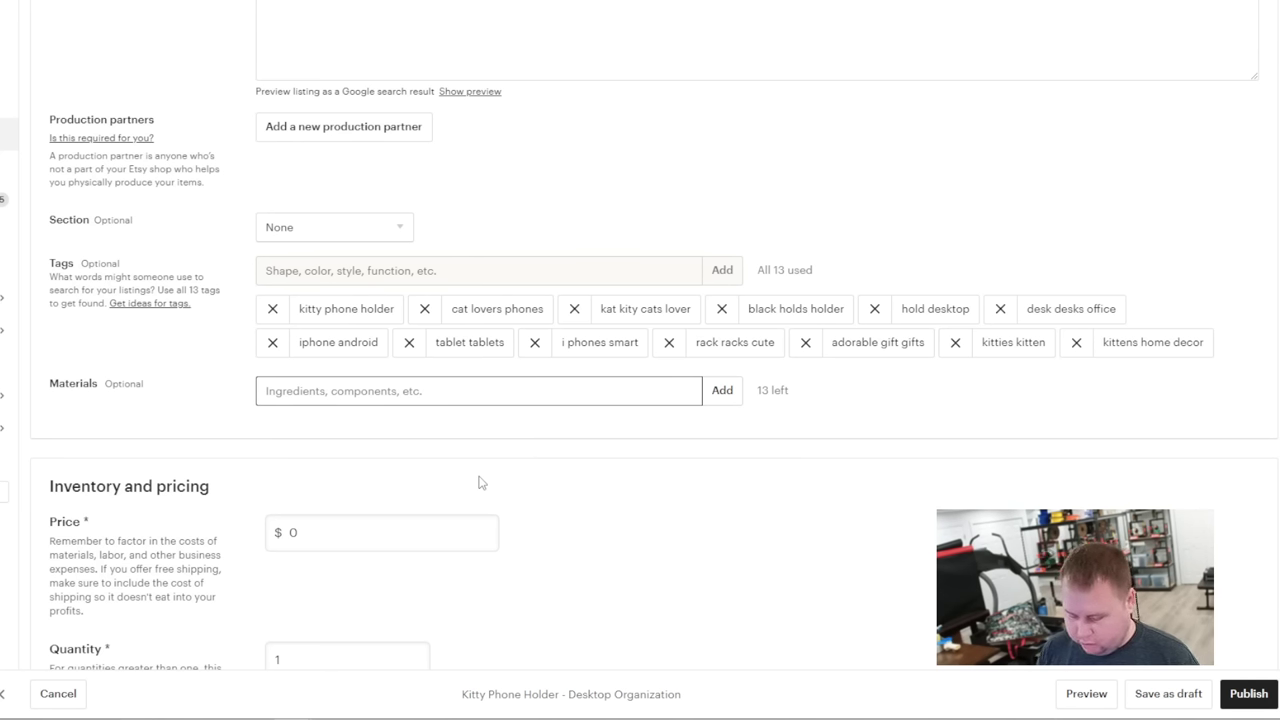
{"action": "type", "text": "3d Pri"}
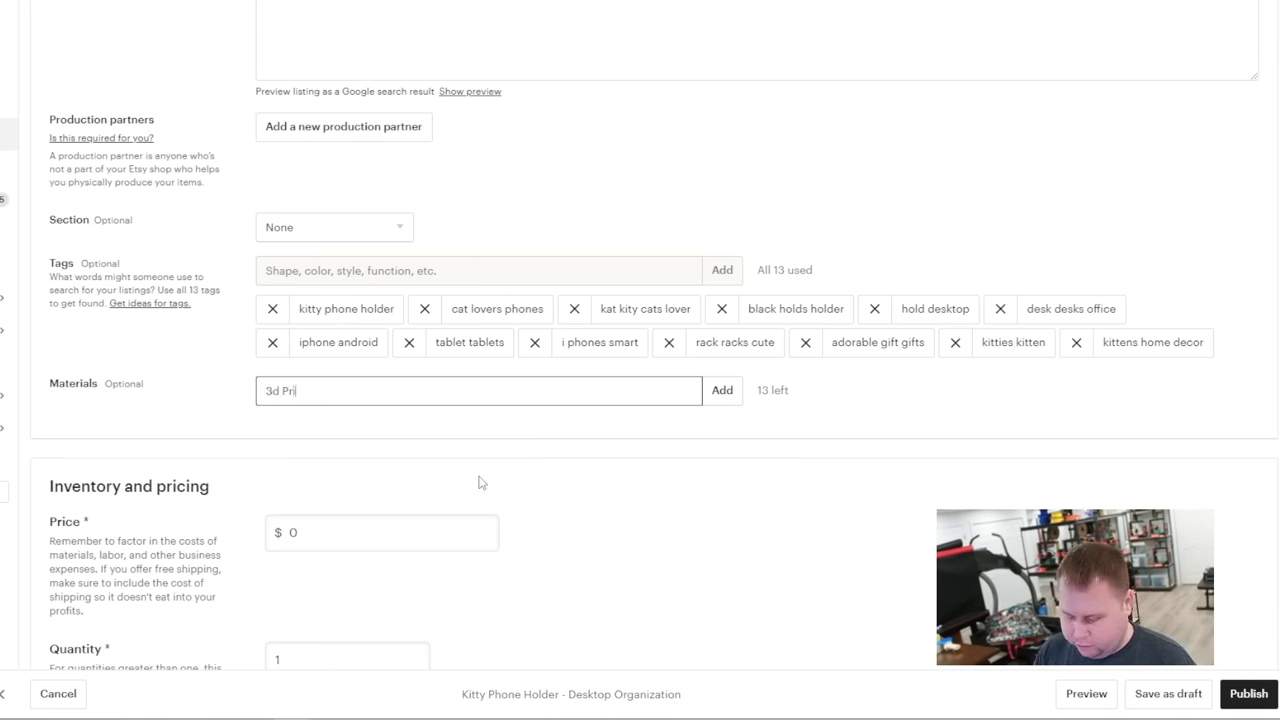
{"action": "type", "text": "nted Plastic"}
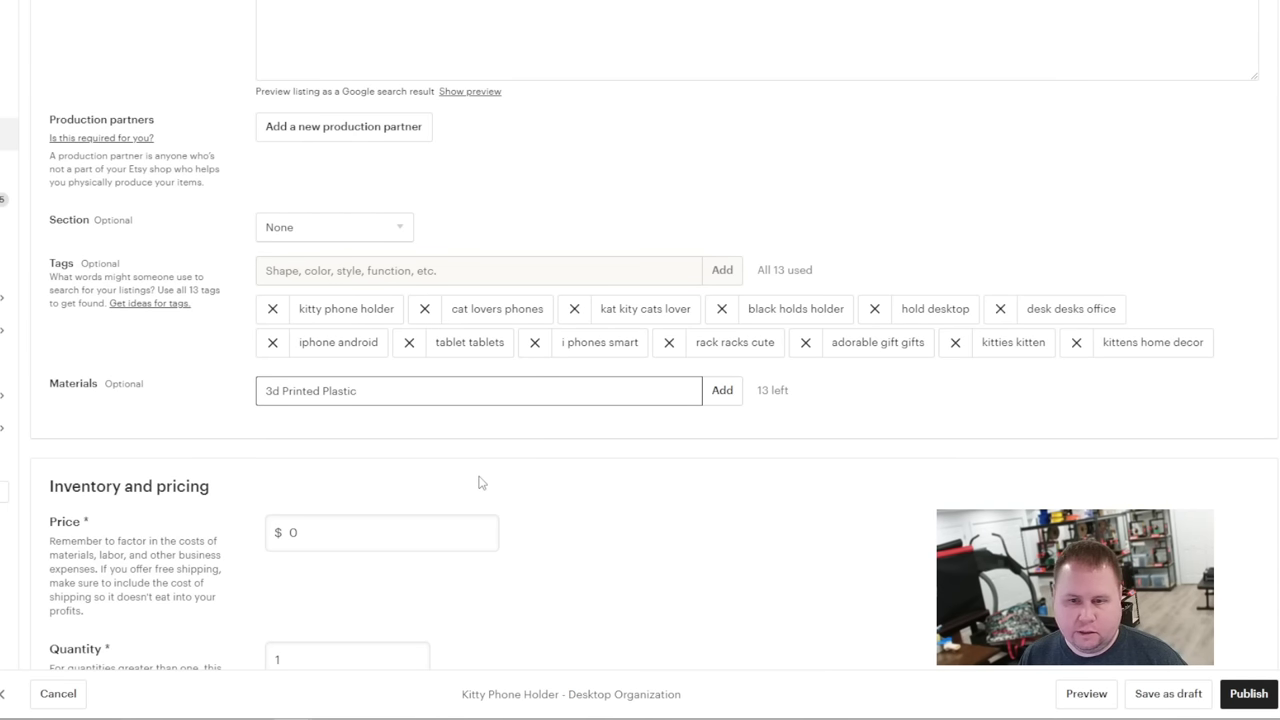
{"action": "key", "text": "Return"}
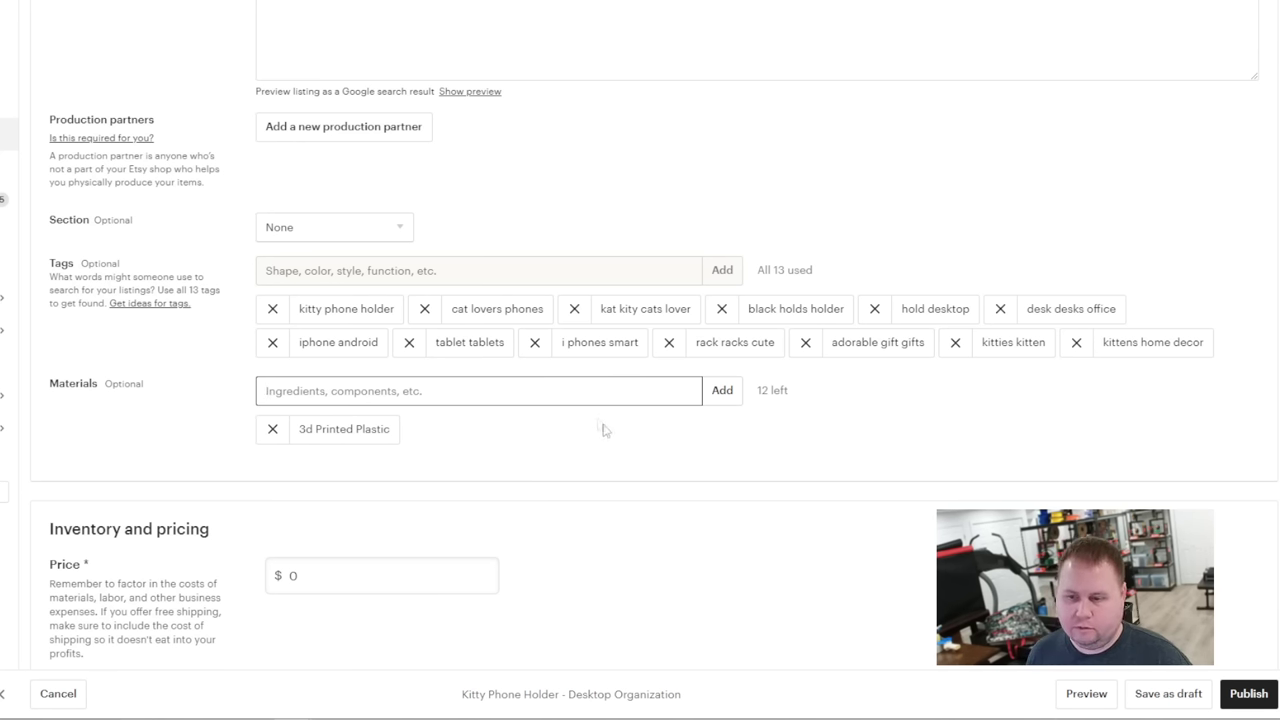
- Set the listing's price to $5.99 under Inventory and pricing
{"action": "scroll", "coordinate": [603, 428], "scroll_direction": "down", "scroll_amount": 2}
{"action": "left_click", "coordinate": [389, 353]}
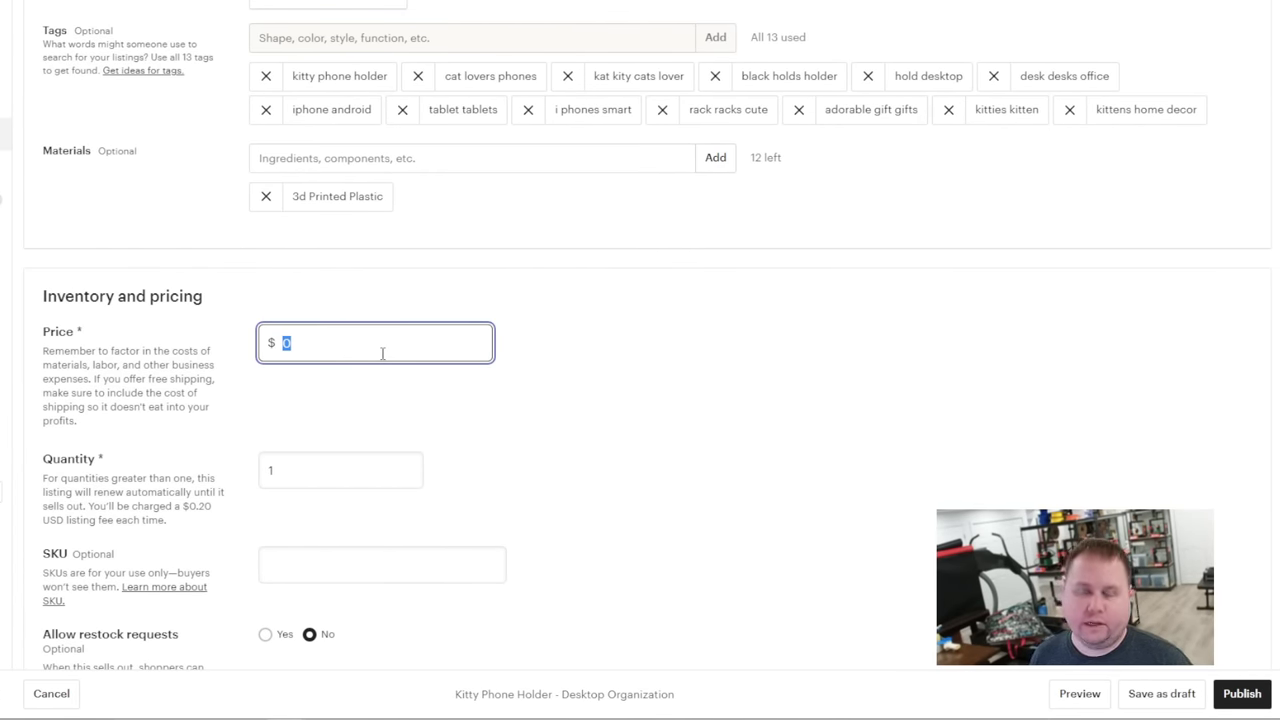
{"action": "type", "text": "9"}
{"action": "key", "text": "BackSpace"}
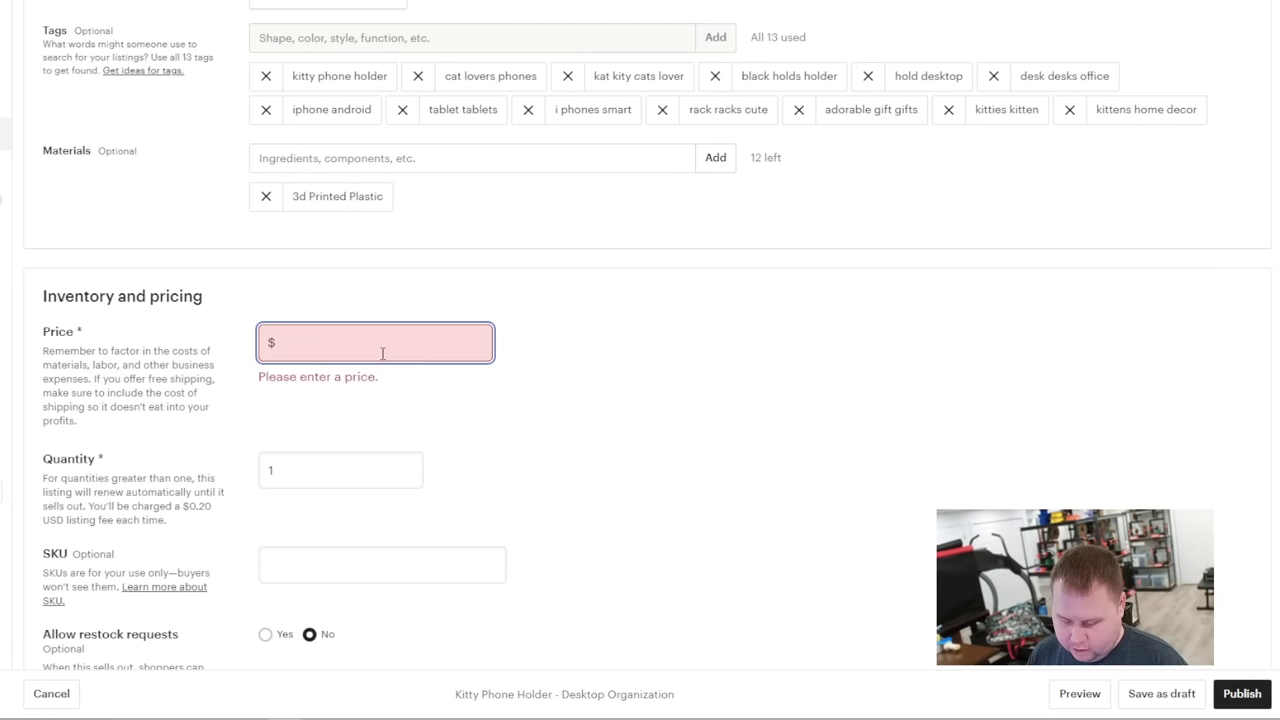
{"action": "type", "text": "5.999"}
{"action": "key", "text": "BackSpace"}
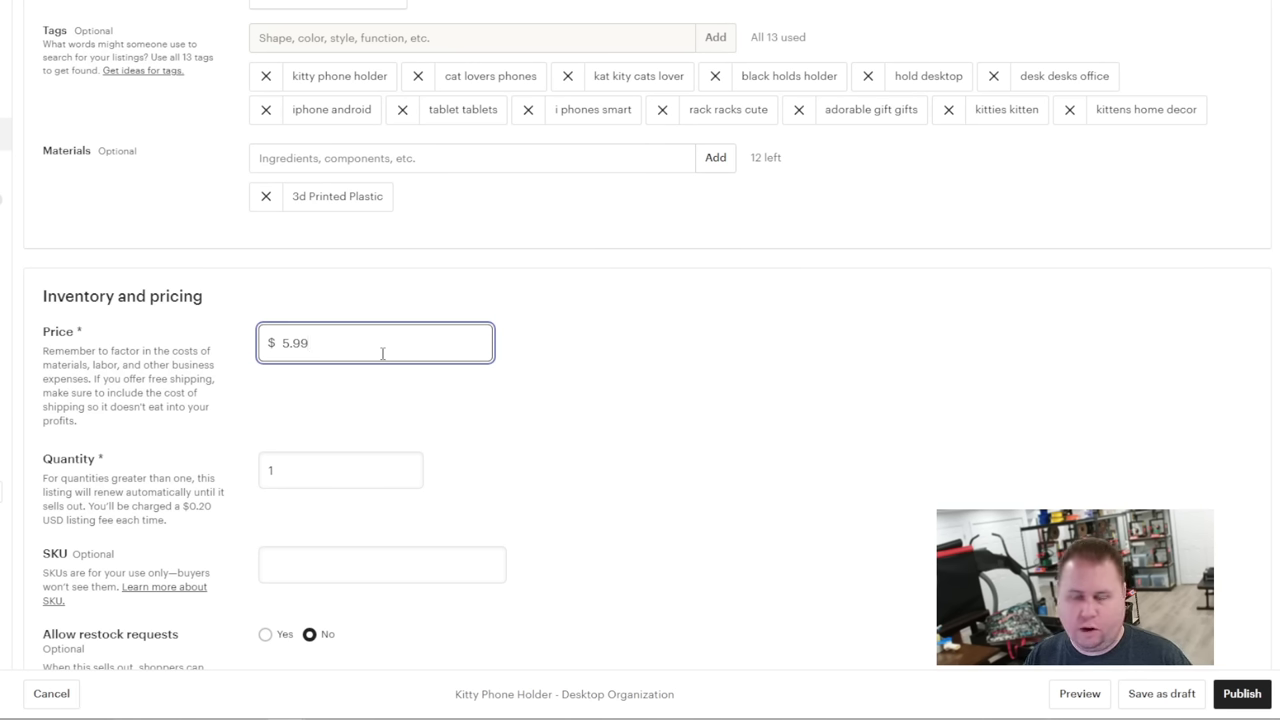
- Try listing quantities of 99 and 999 under Inventory and pricing
{"action": "left_click", "coordinate": [342, 467]}
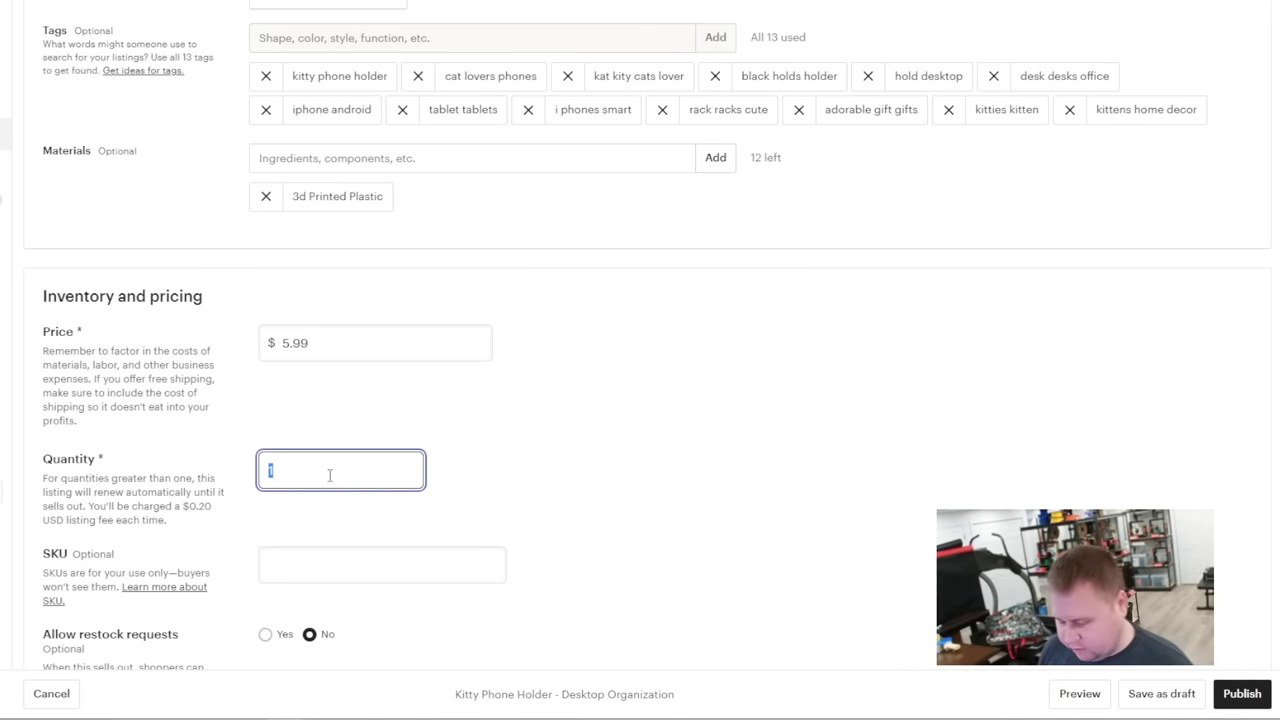
{"action": "type", "text": "99"}
{"action": "left_click", "coordinate": [436, 431]}
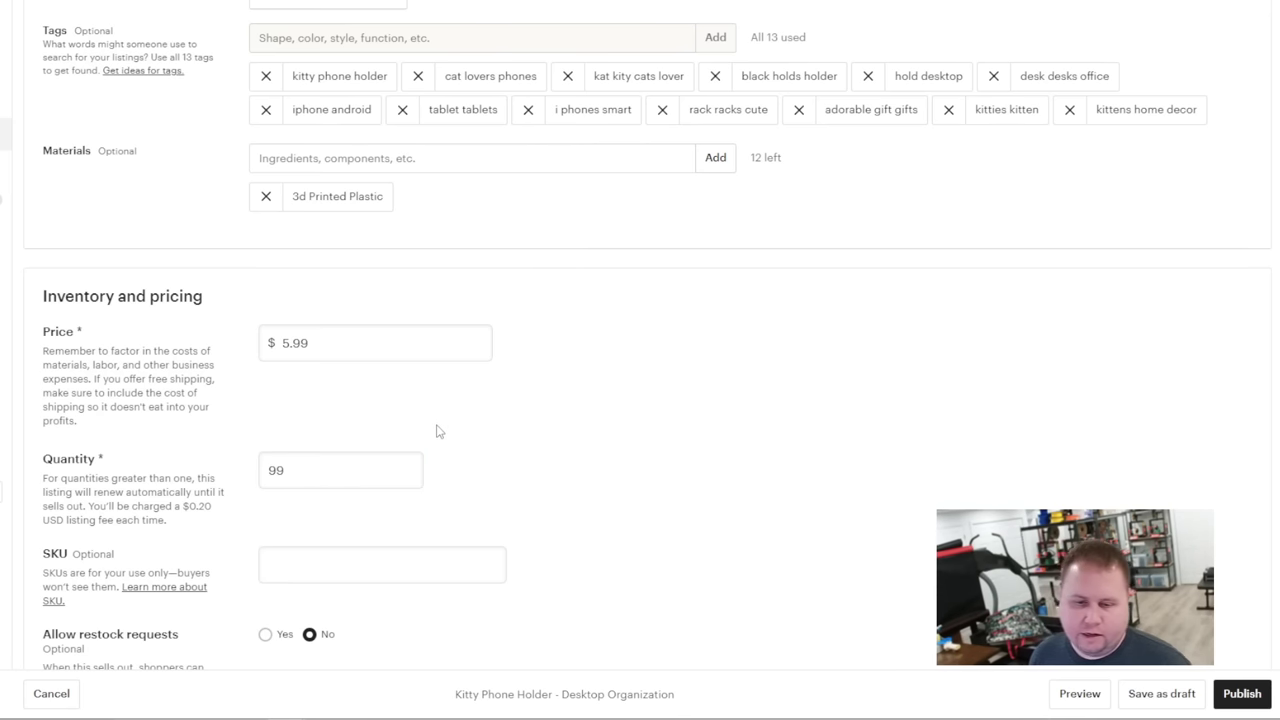
{"action": "double_click", "coordinate": [350, 461]}
{"action": "type", "text": "99"}
{"action": "left_click", "coordinate": [497, 430]}
{"action": "double_click", "coordinate": [350, 470]}
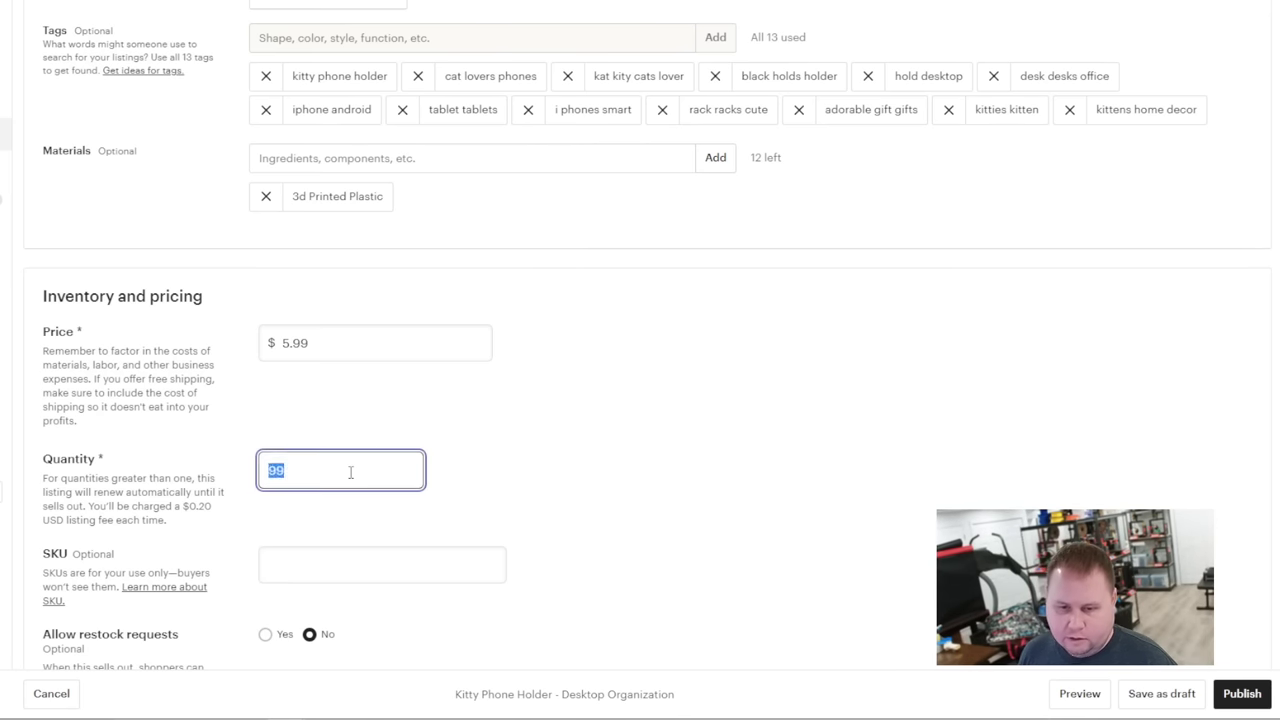
{"action": "type", "text": "99"}
{"action": "double_click", "coordinate": [350, 470]}
{"action": "type", "text": "999"}
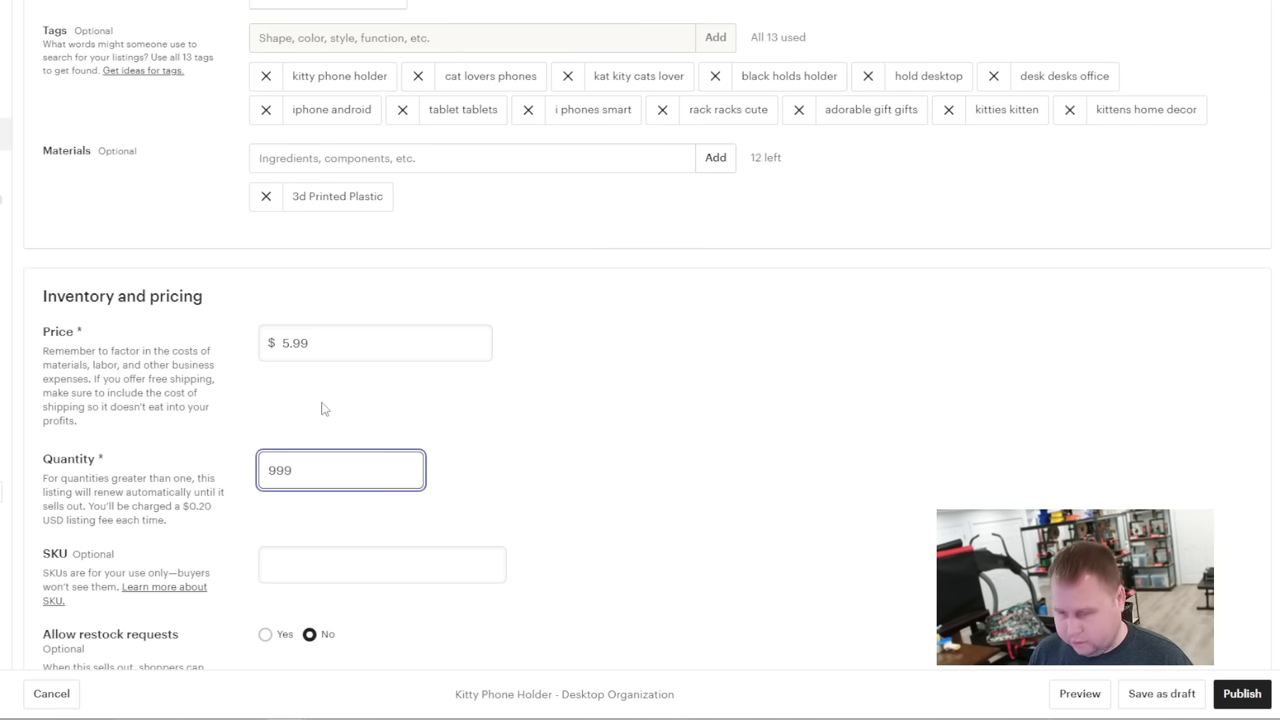
- Set the listing's quantity to 1
{"action": "key", "text": "BackSpace"}
{"action": "key", "text": "BackSpace"}
{"action": "key", "text": "BackSpace"}
{"action": "type", "text": "1"}
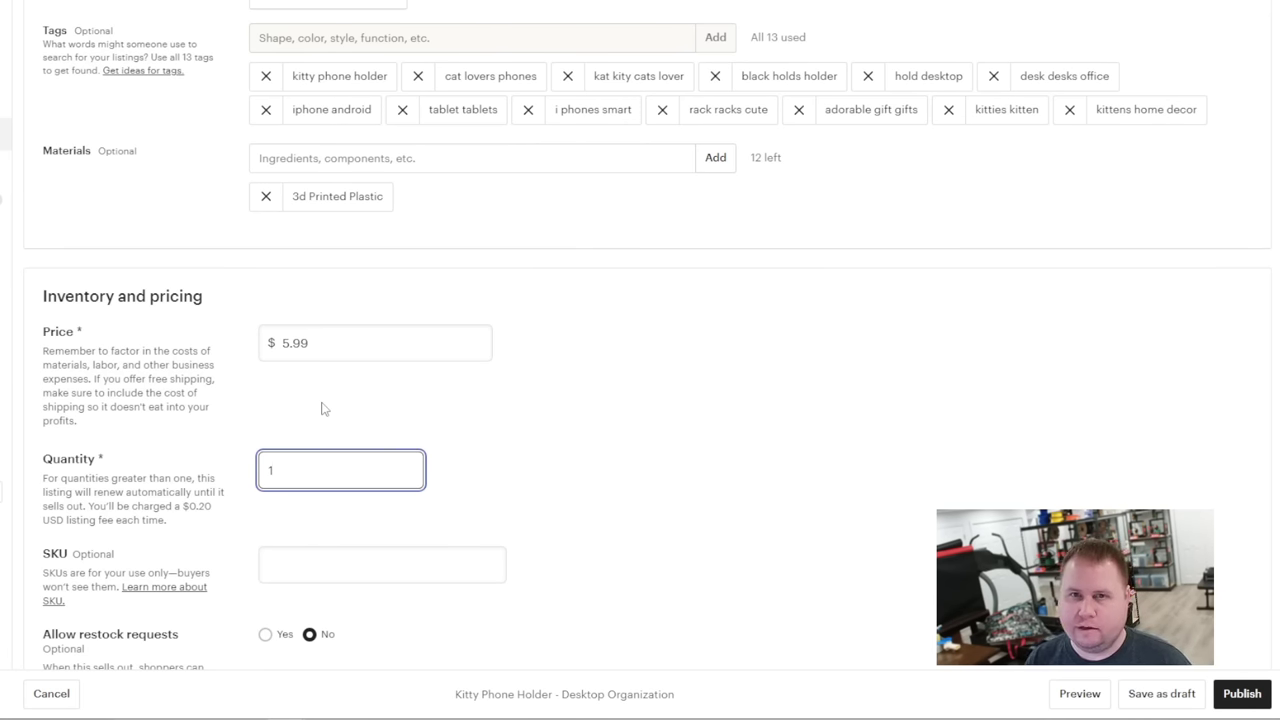
- Enter 1 as the listing's SKU and allow restock requests
{"action": "left_click", "coordinate": [304, 566]}
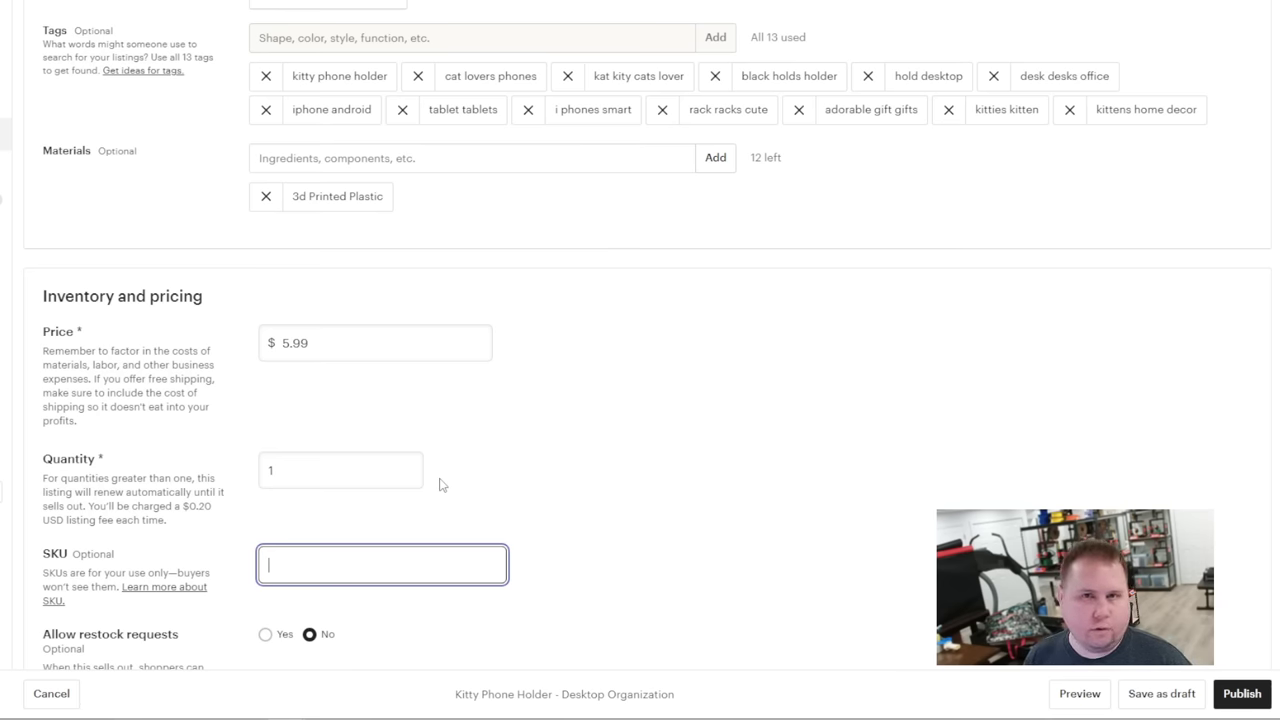
{"action": "type", "text": "1"}
{"action": "scroll", "coordinate": [385, 338], "scroll_direction": "down", "scroll_amount": 2}
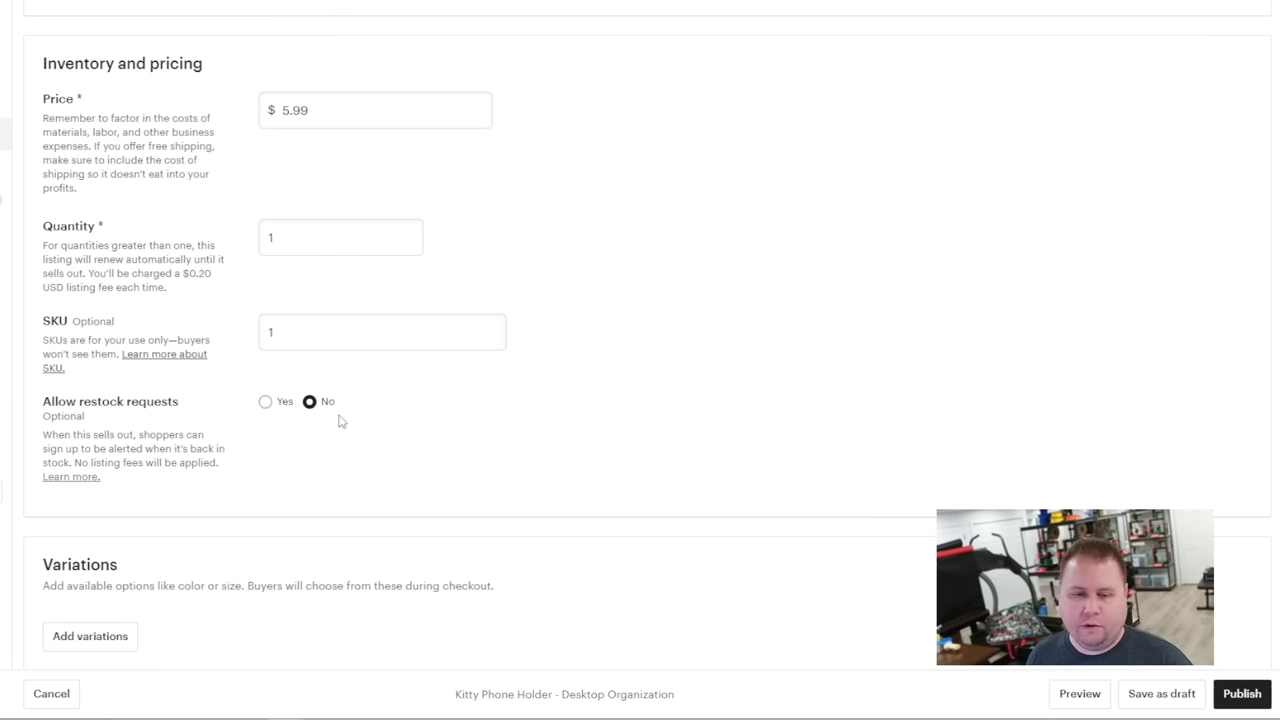
{"action": "left_click", "coordinate": [265, 401]}
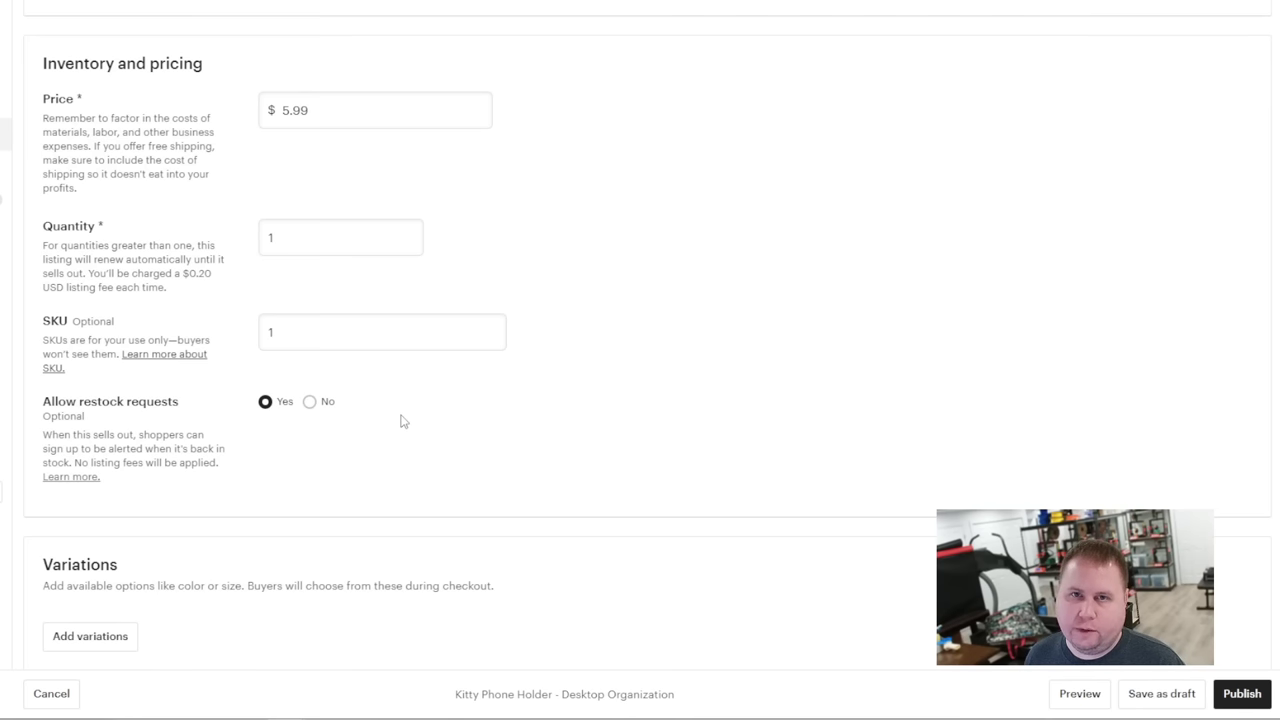
- Add a Primary color variation to the listing
{"action": "scroll", "coordinate": [403, 421], "scroll_direction": "down", "scroll_amount": 4}
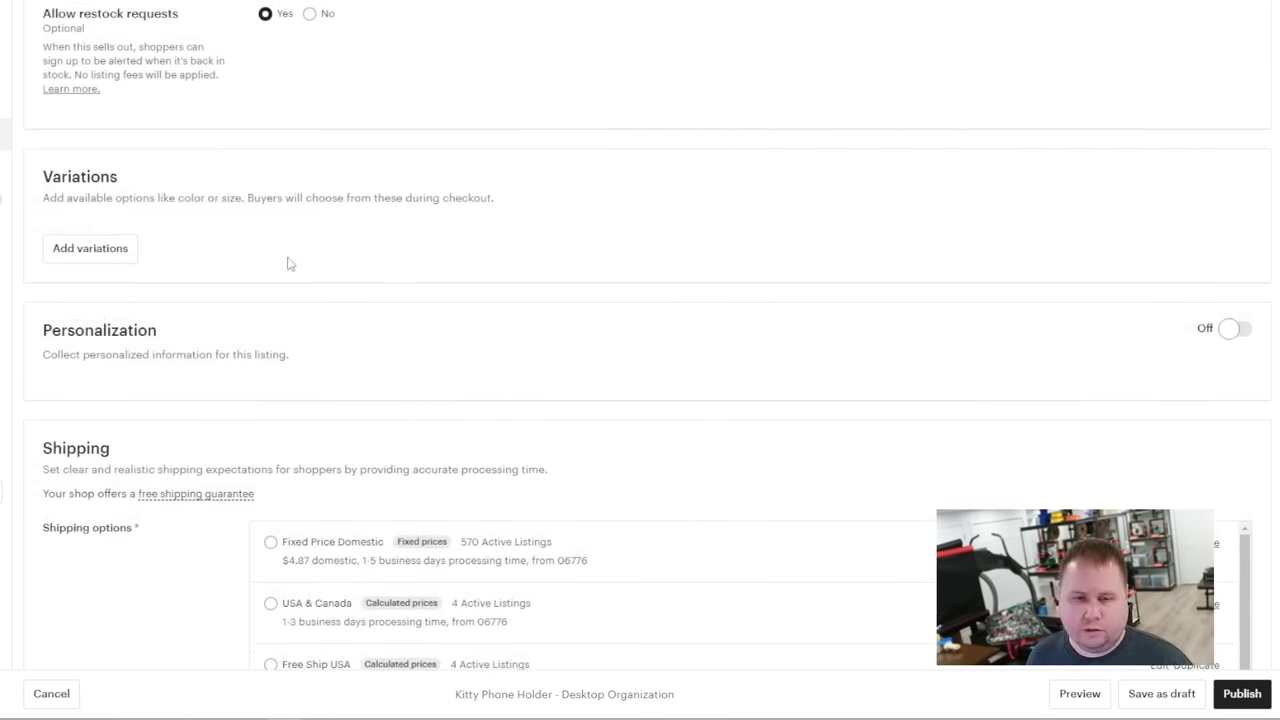
{"action": "left_click", "coordinate": [110, 250]}
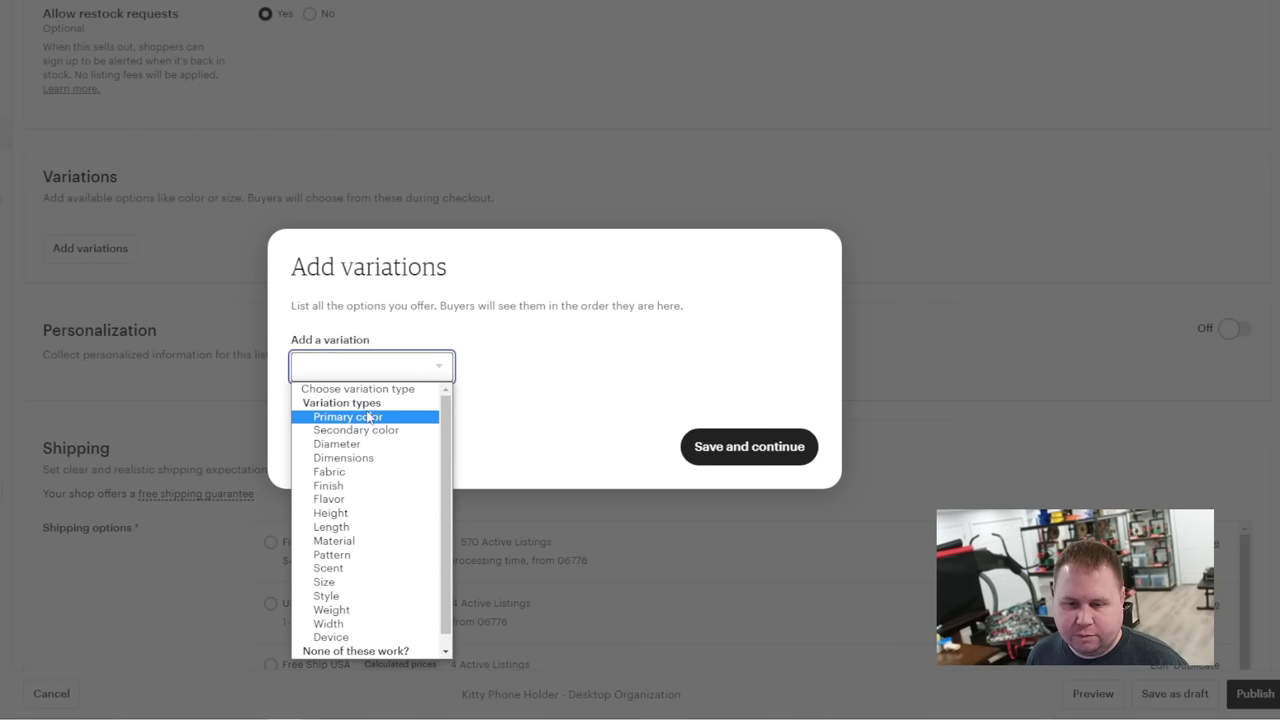
{"action": "left_click", "coordinate": [368, 416]}
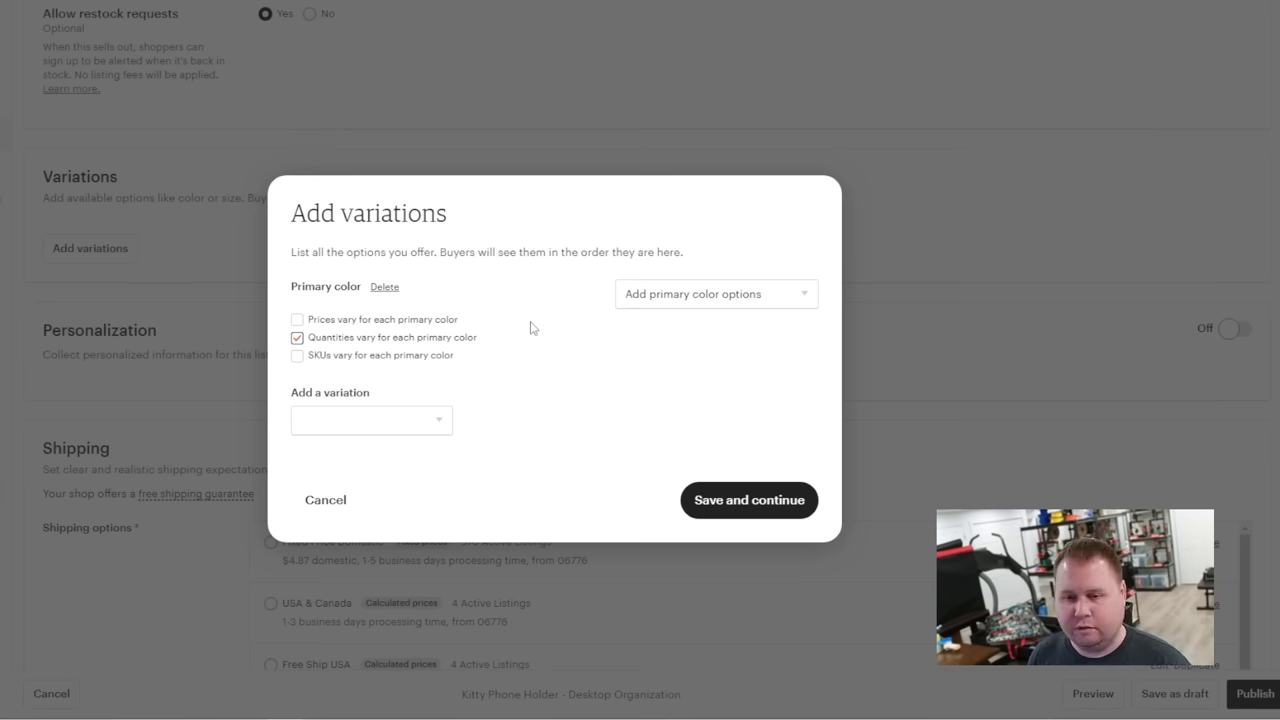
{"action": "left_click", "coordinate": [728, 297]}
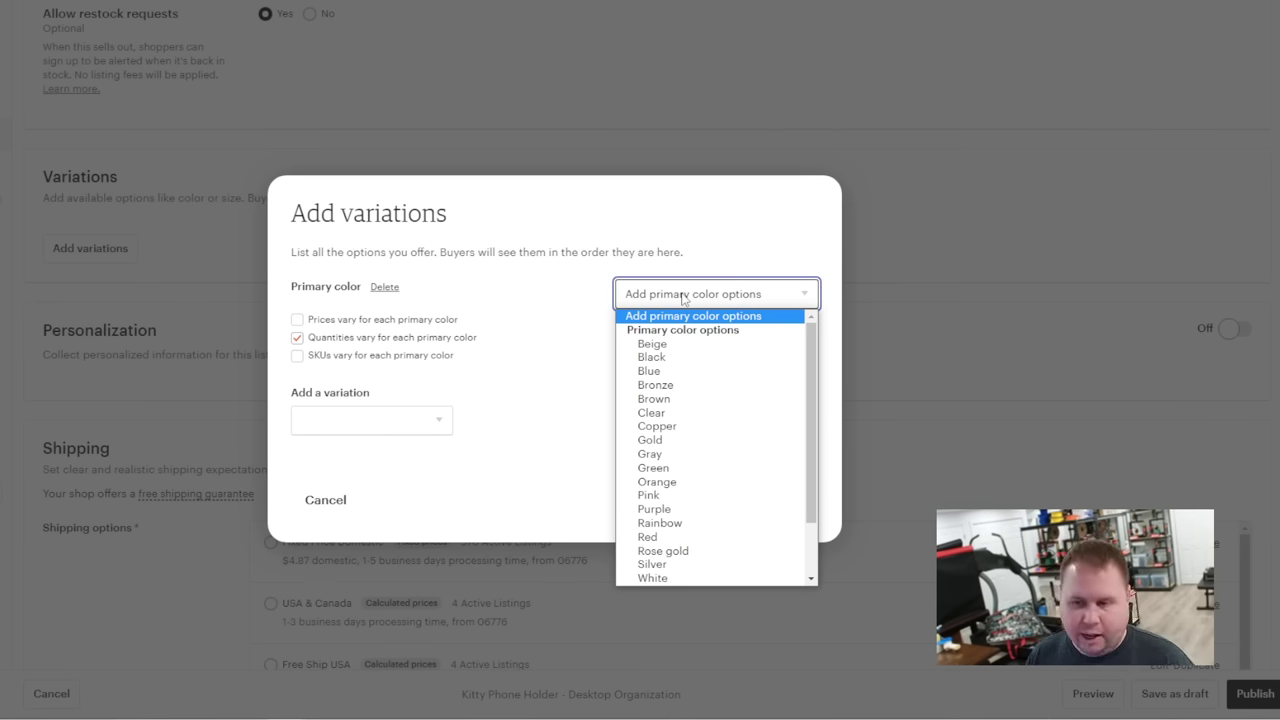
{"action": "left_click", "coordinate": [656, 344]}
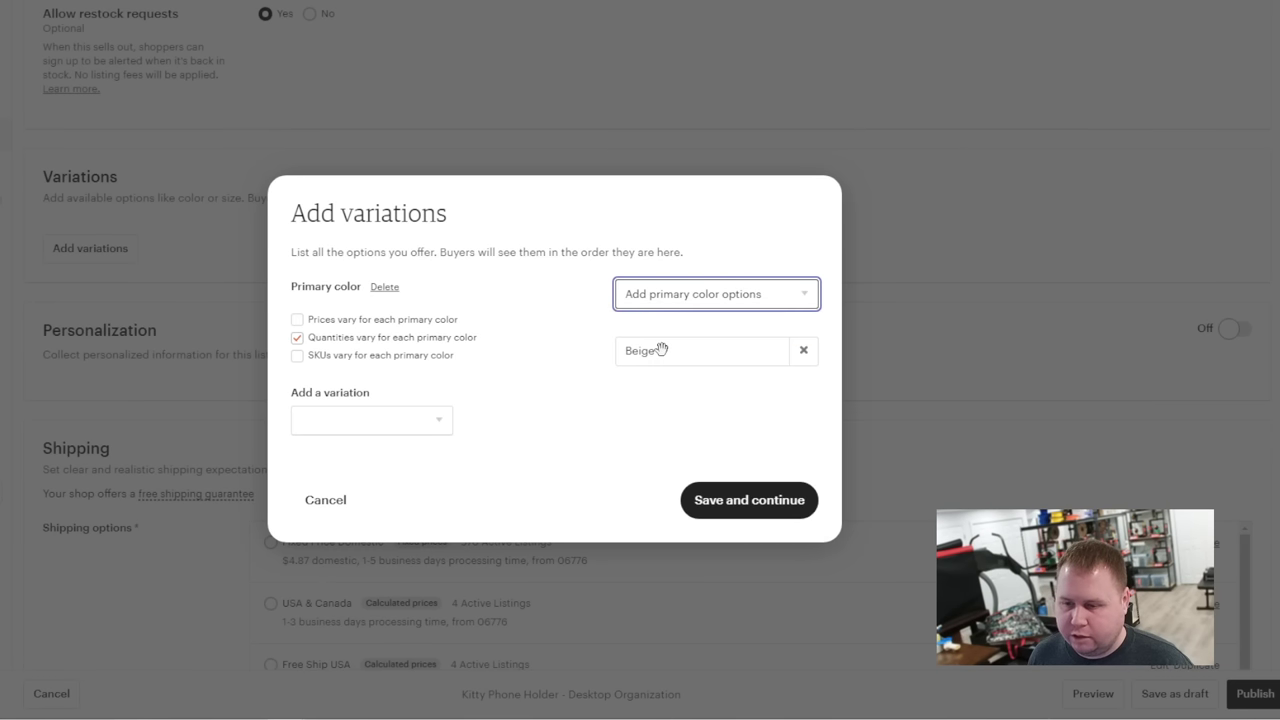
{"action": "left_click", "coordinate": [803, 350]}
- Add Blue, Black and Brown as primary color options
{"action": "left_click", "coordinate": [800, 294]}
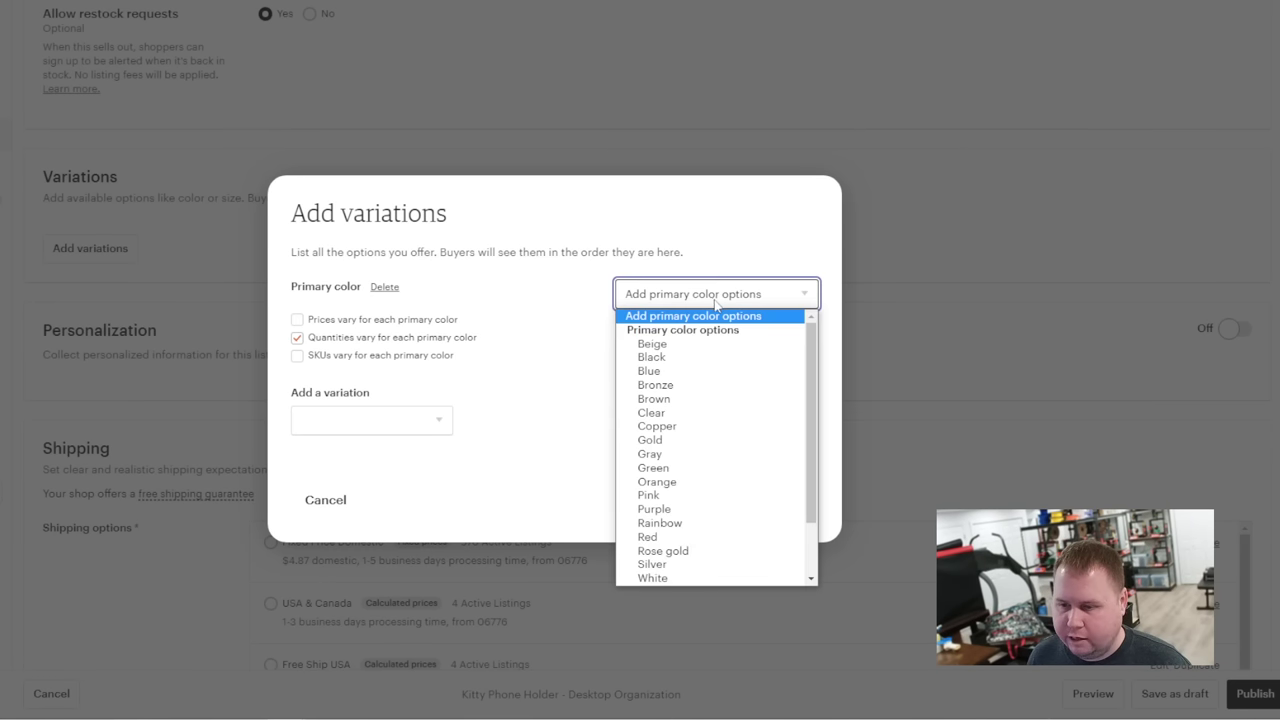
{"action": "left_click", "coordinate": [650, 366]}
{"action": "left_click", "coordinate": [672, 298]}
{"action": "left_click", "coordinate": [671, 357]}
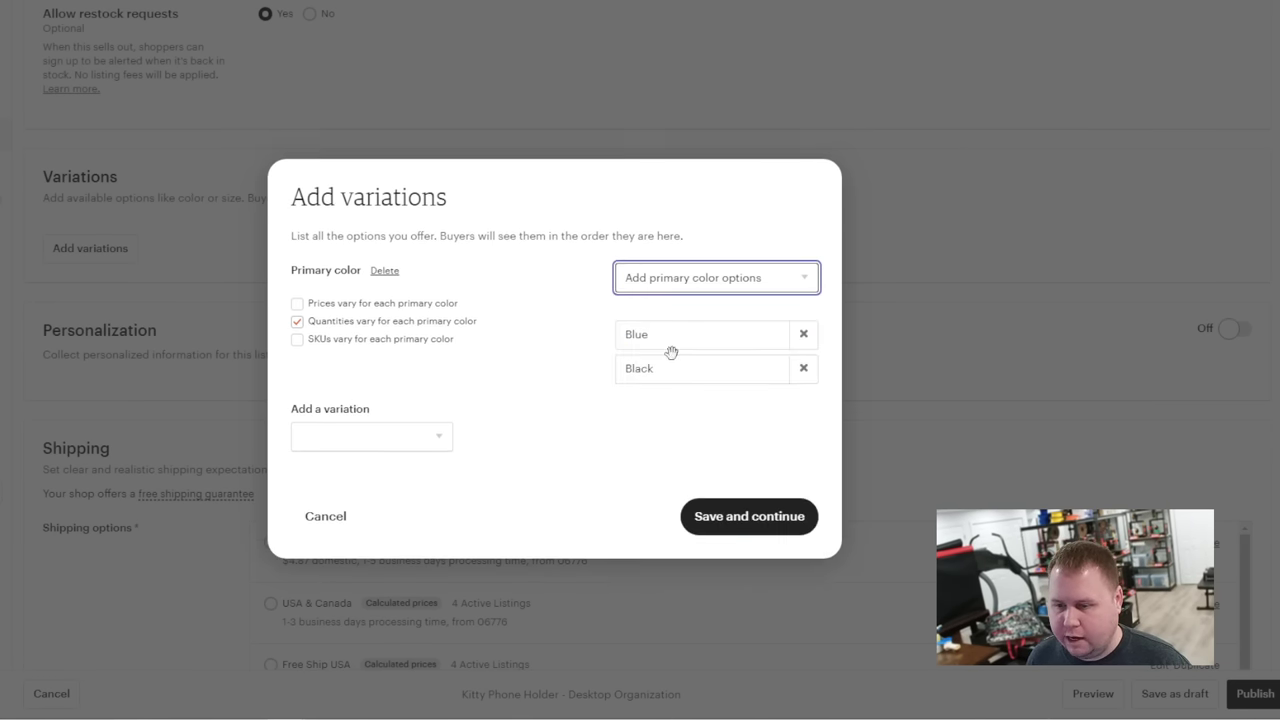
{"action": "left_click", "coordinate": [668, 278]}
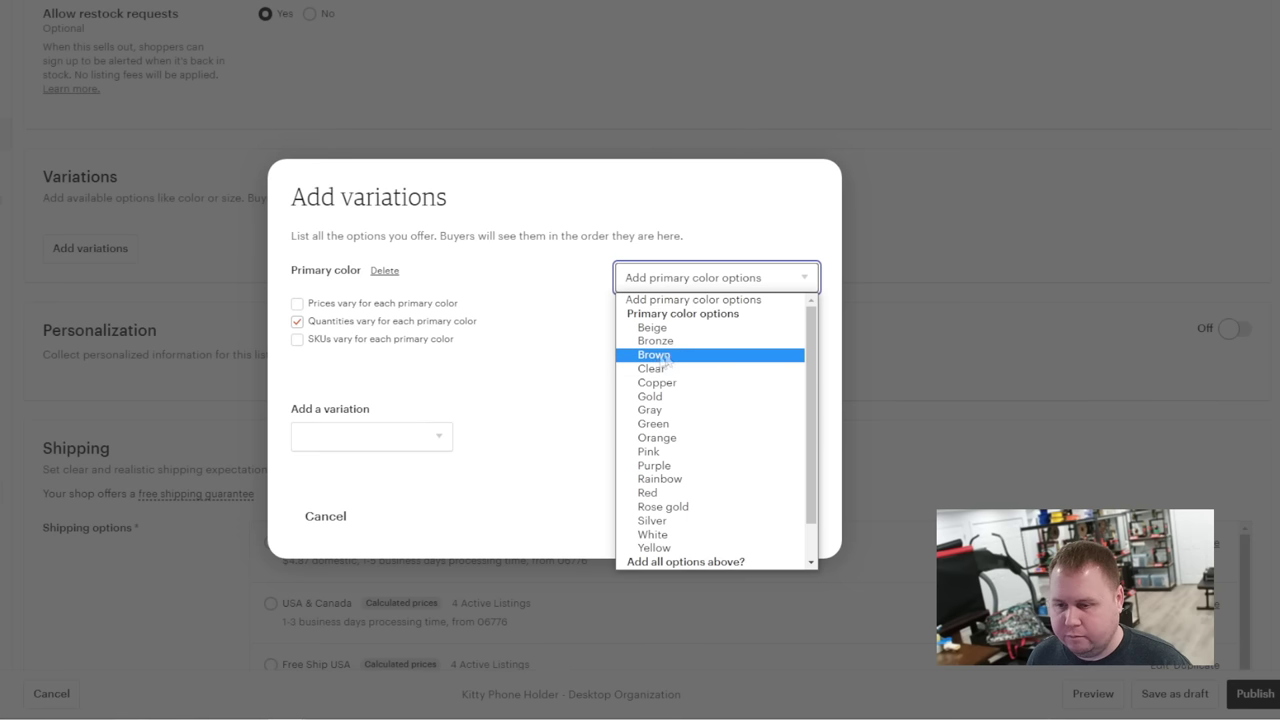
{"action": "left_click", "coordinate": [665, 356]}
- Add Gold, Gray and Pink to the primary color options
{"action": "left_click", "coordinate": [668, 262]}
{"action": "left_click", "coordinate": [670, 363]}
{"action": "left_click", "coordinate": [668, 248]}
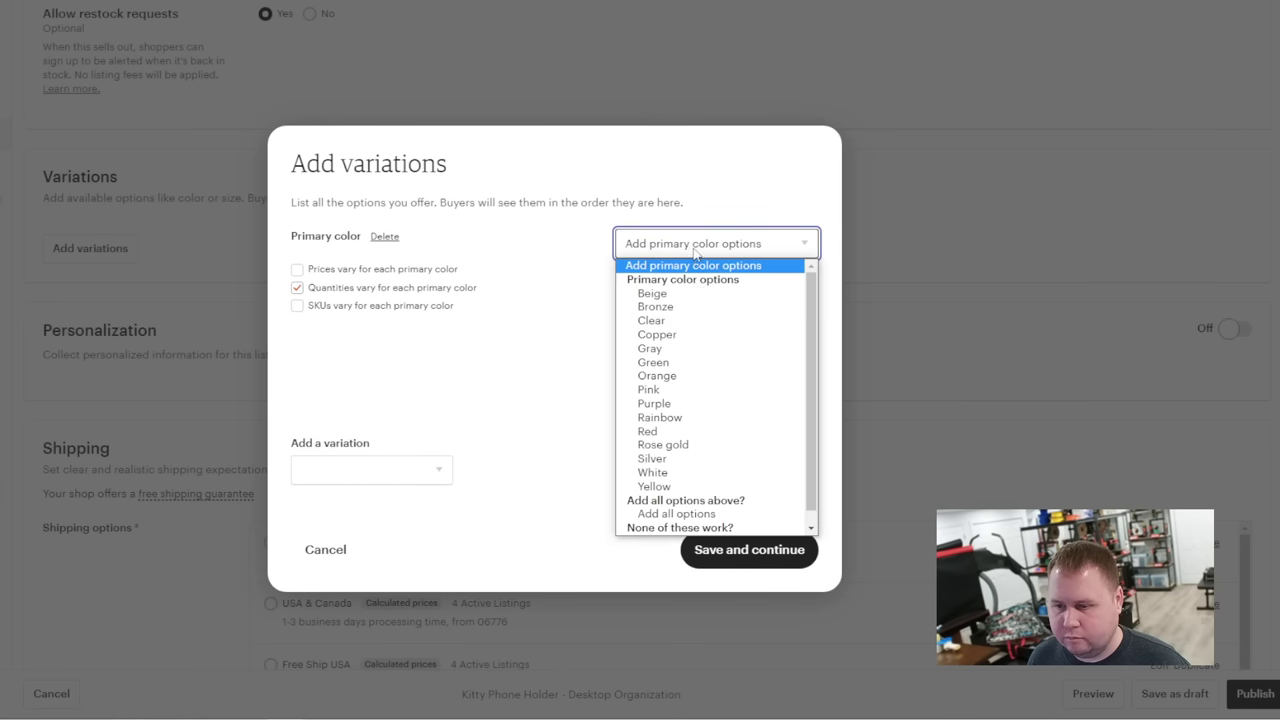
{"action": "left_click", "coordinate": [684, 350]}
{"action": "left_click", "coordinate": [680, 228]}
{"action": "left_click", "coordinate": [675, 358]}
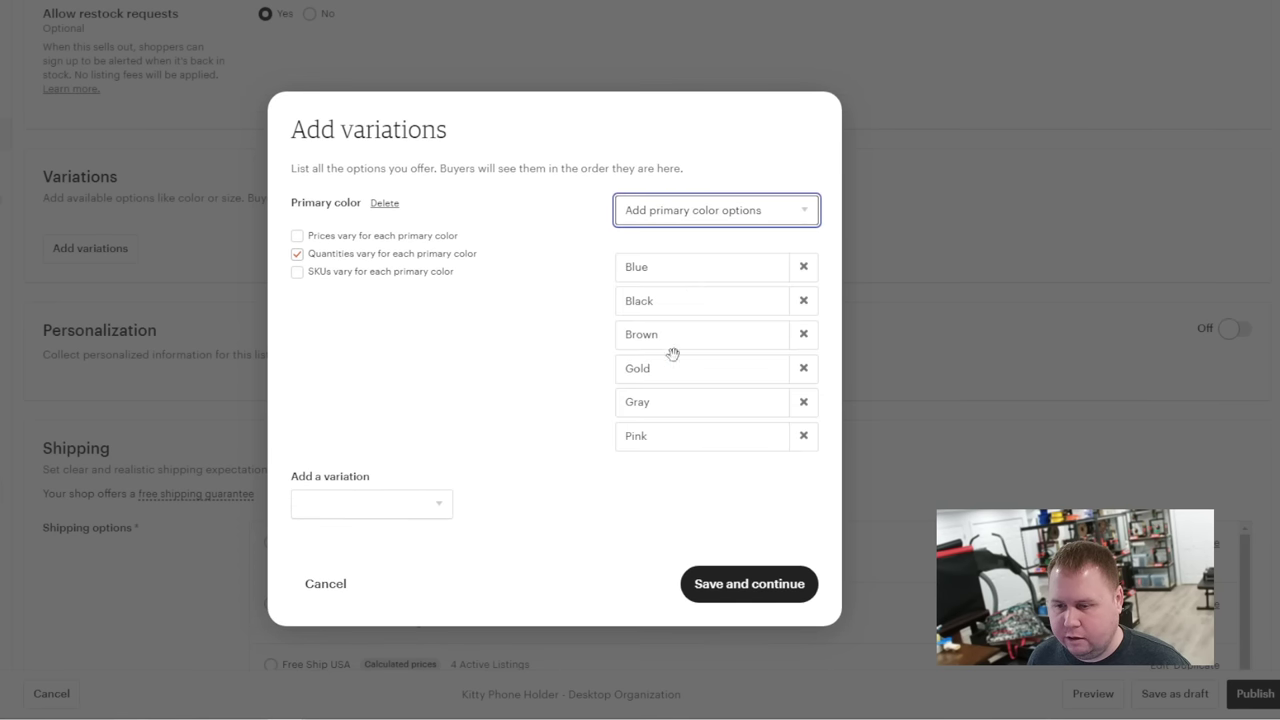
- Add Orange, Purple and Green to the primary color options
{"action": "left_click", "coordinate": [680, 211]}
{"action": "left_click", "coordinate": [670, 329]}
{"action": "left_click", "coordinate": [680, 194]}
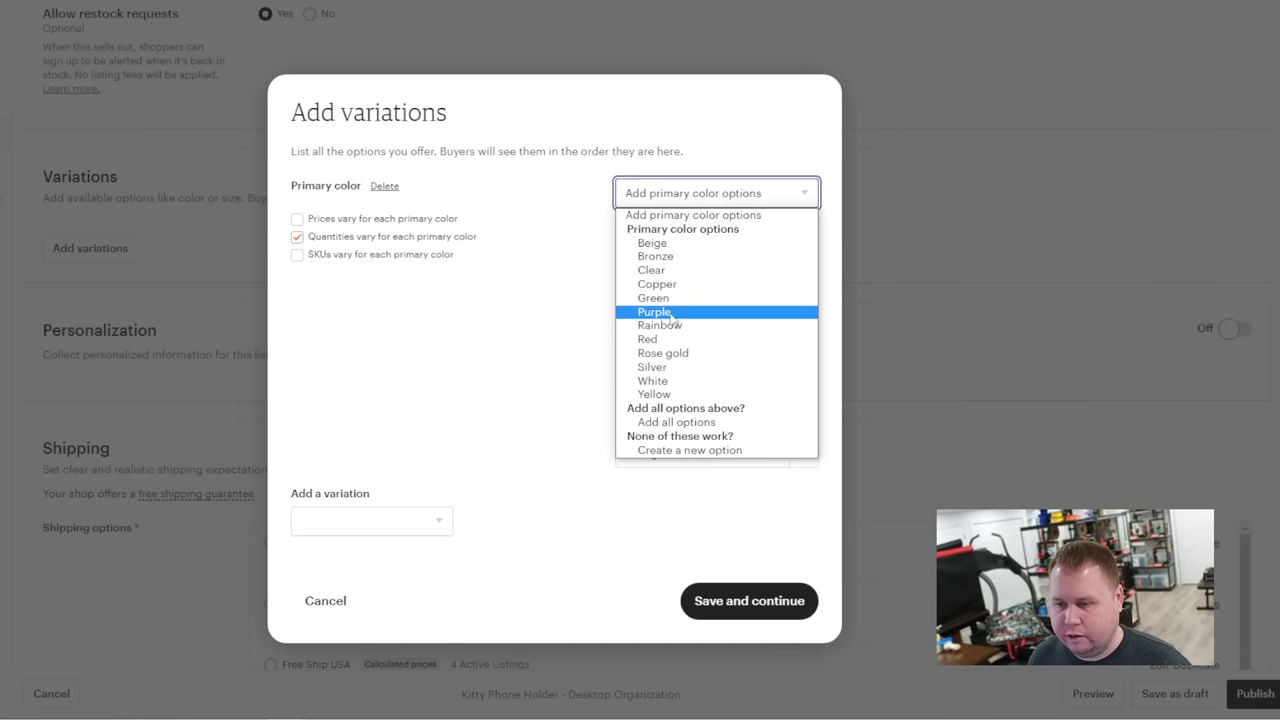
{"action": "left_click", "coordinate": [670, 312]}
{"action": "left_click", "coordinate": [680, 178]}
{"action": "left_click", "coordinate": [665, 281]}
- Add Silver, Yellow and White to the primary color options
{"action": "left_click", "coordinate": [680, 160]}
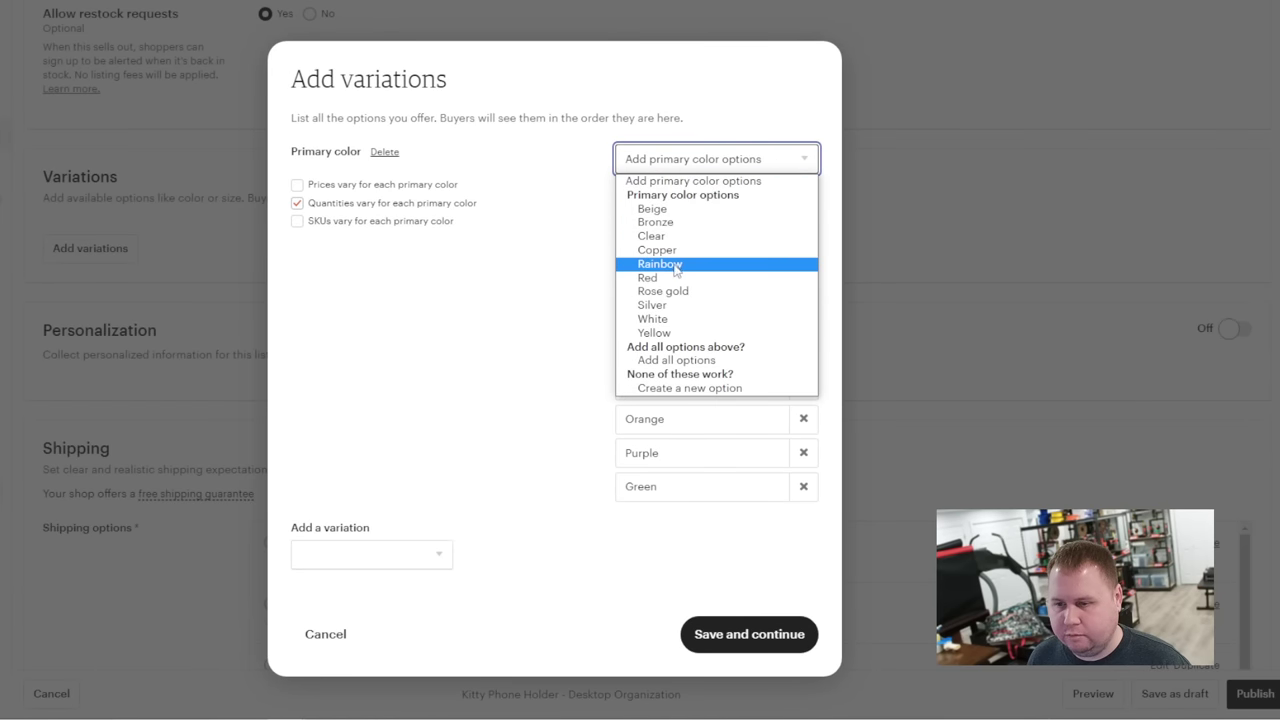
{"action": "left_click", "coordinate": [670, 305]}
{"action": "left_click", "coordinate": [680, 145]}
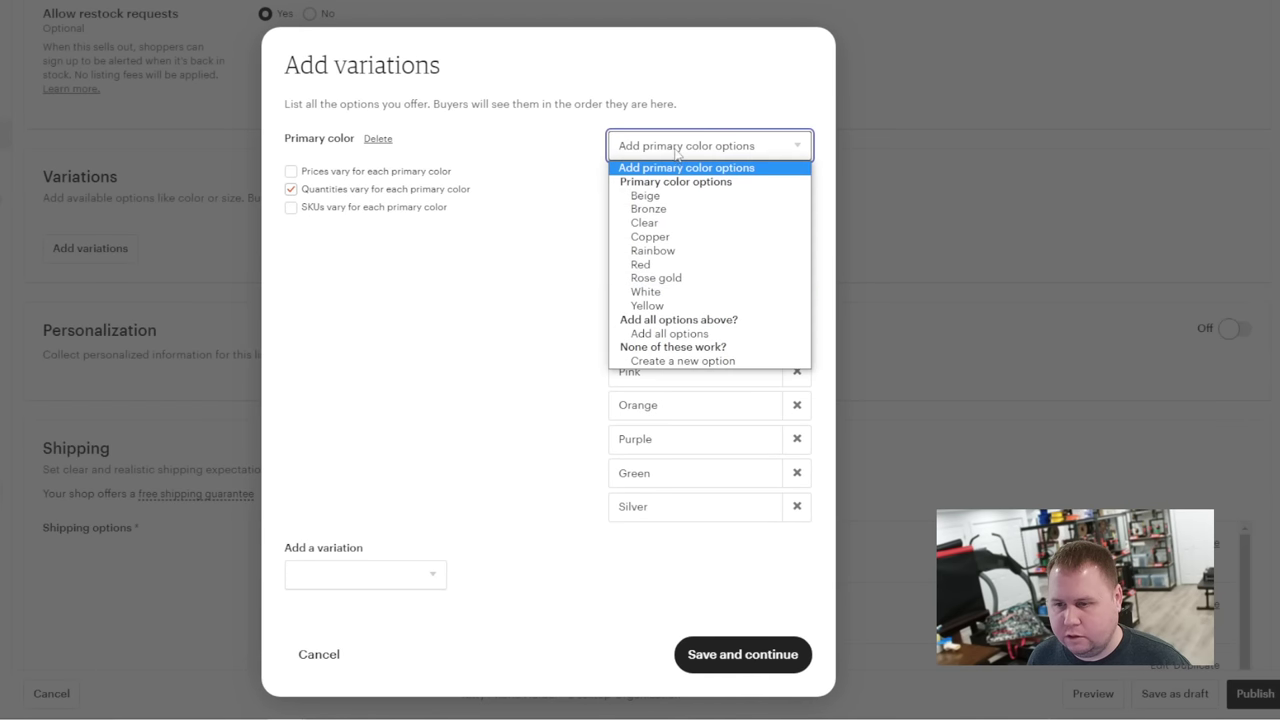
{"action": "left_click", "coordinate": [663, 306]}
{"action": "left_click", "coordinate": [680, 145]}
{"action": "left_click", "coordinate": [670, 291]}
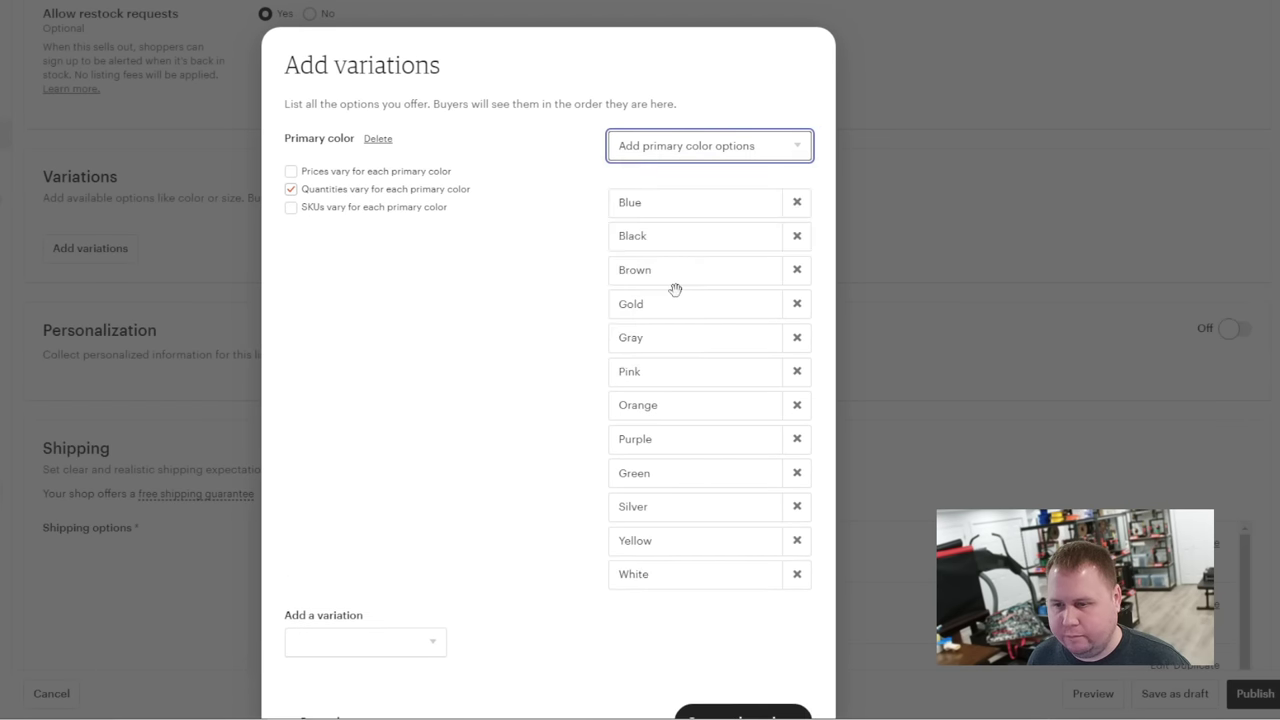
- Create a custom primary color option named "Marble"
{"action": "left_click", "coordinate": [665, 152]}
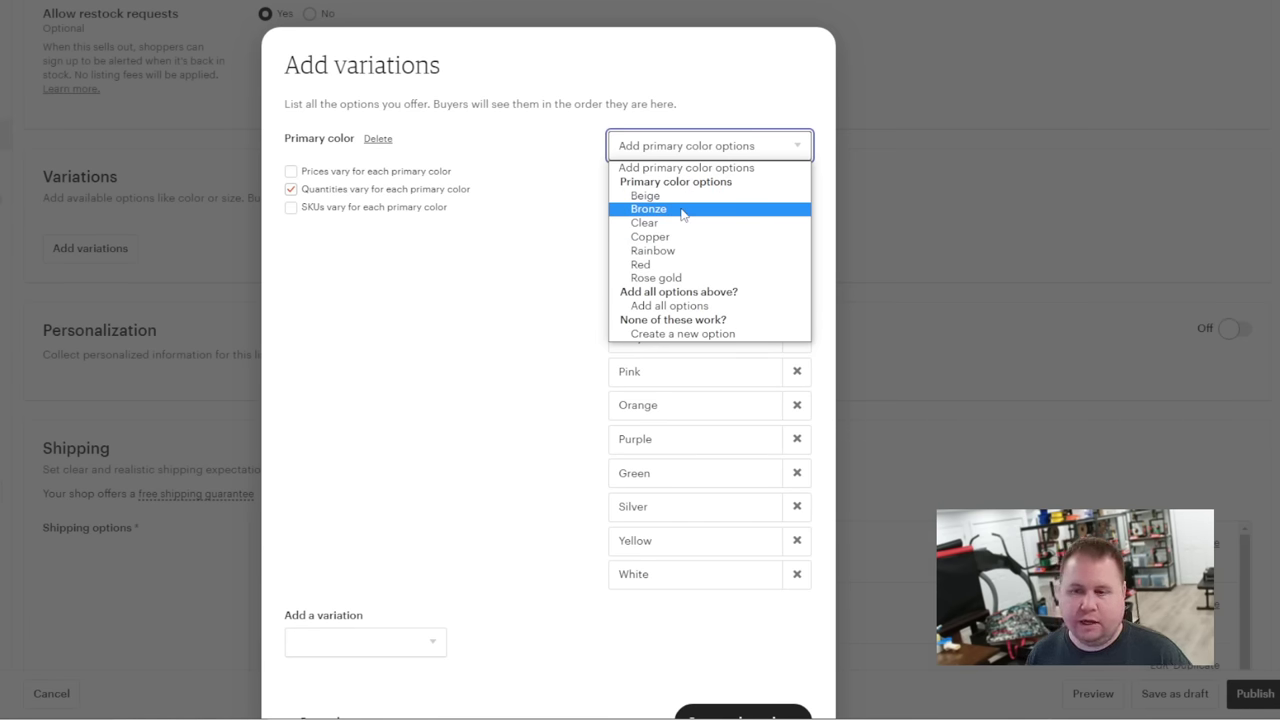
{"action": "left_click", "coordinate": [662, 334]}
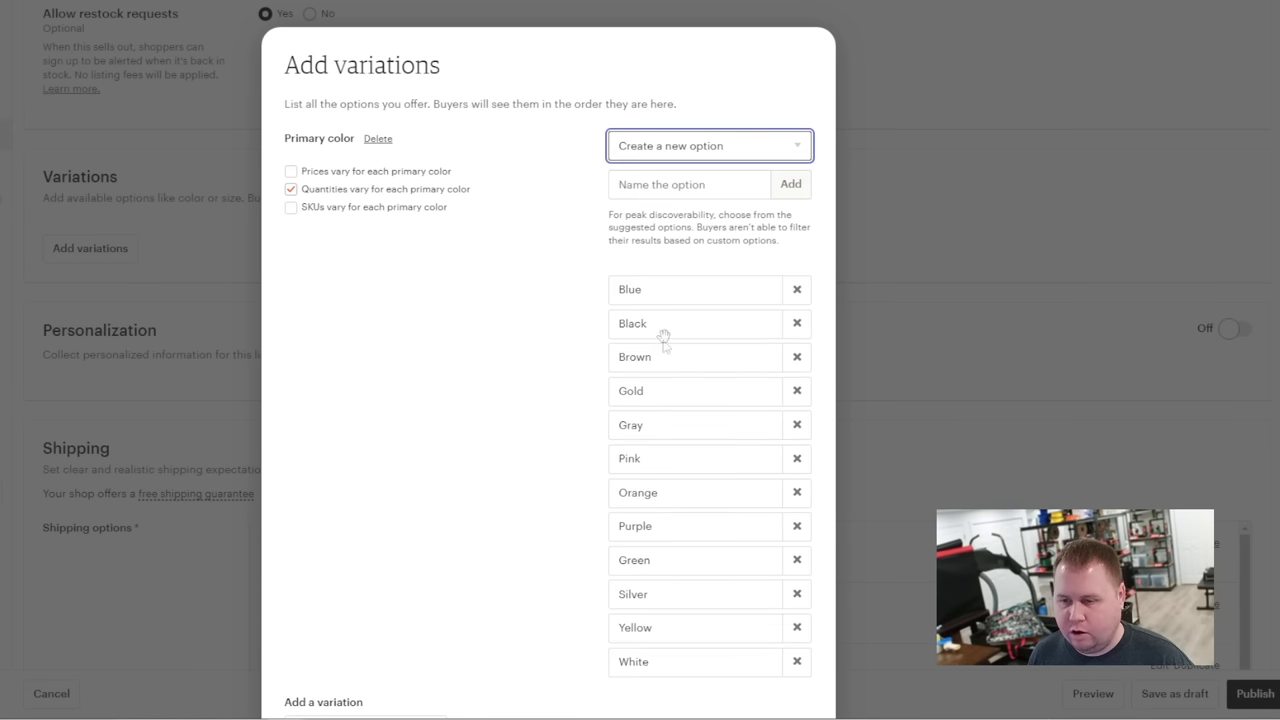
{"action": "left_click", "coordinate": [653, 186]}
{"action": "type", "text": "Marble"}
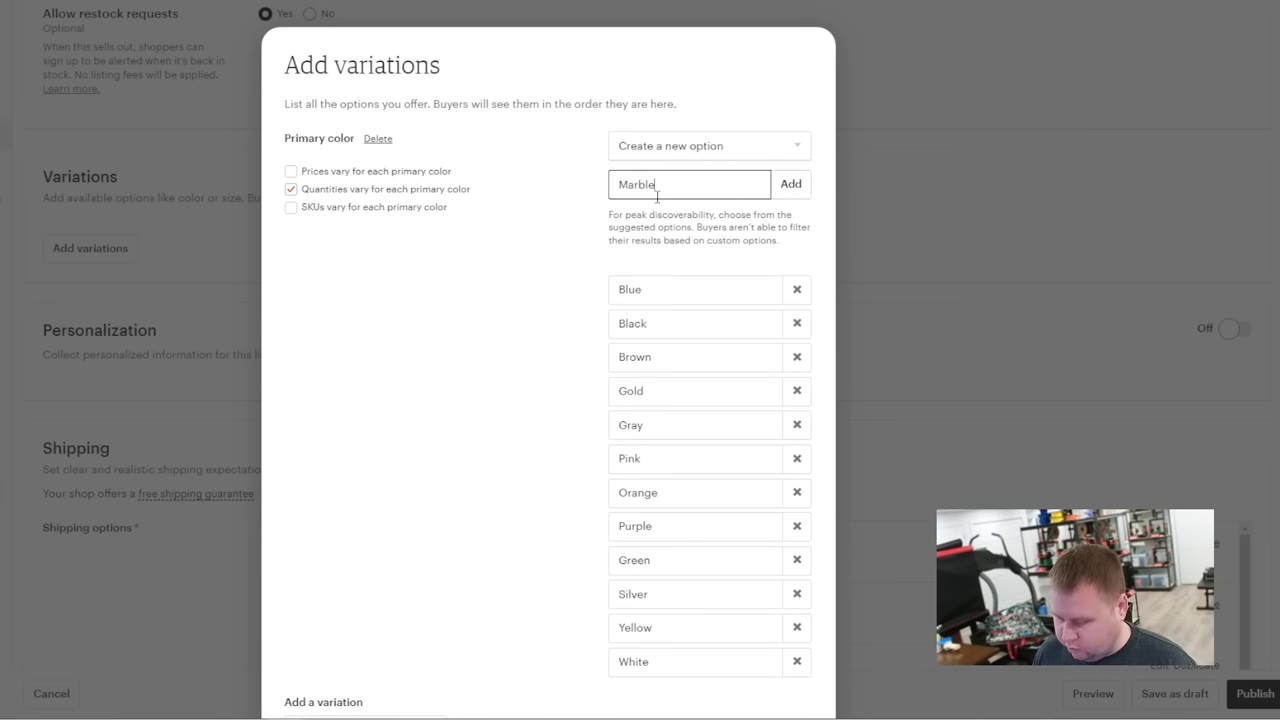
{"action": "key", "text": "Return"}
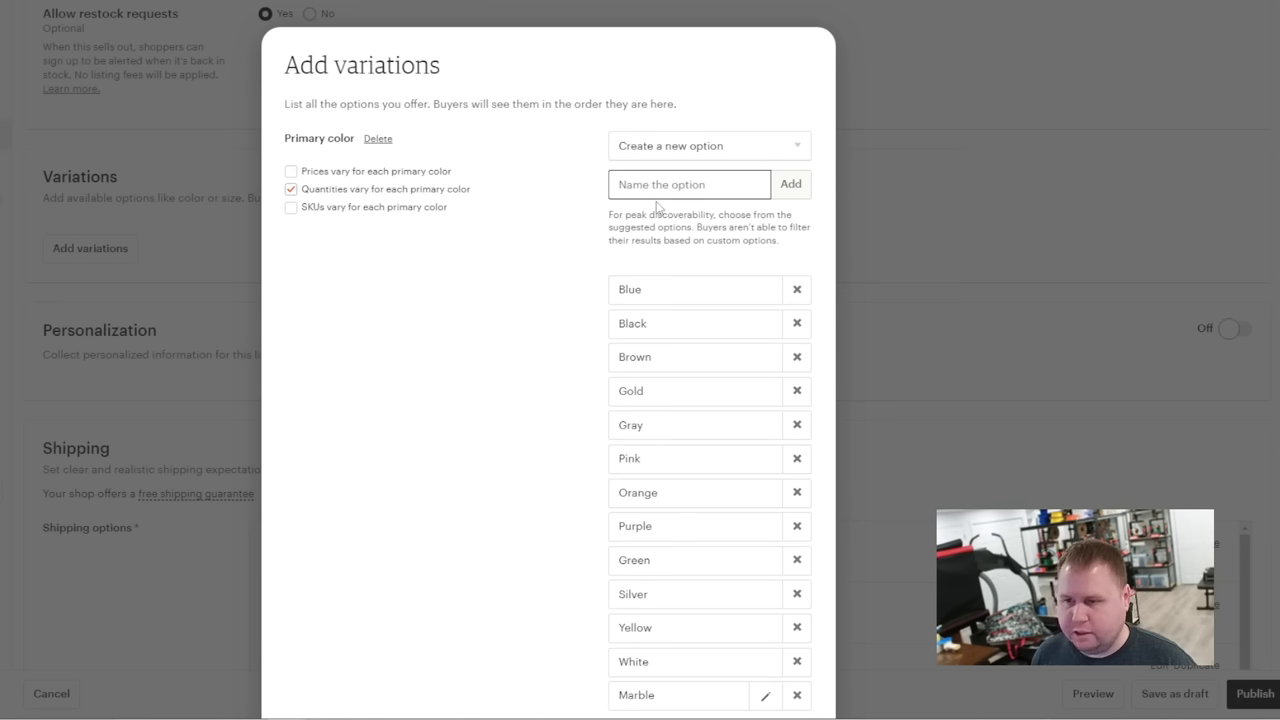
- Reorder the primary color options so Black comes first and Marble second, and save the variations
{"action": "scroll", "coordinate": [692, 350], "scroll_direction": "down", "scroll_amount": 1}
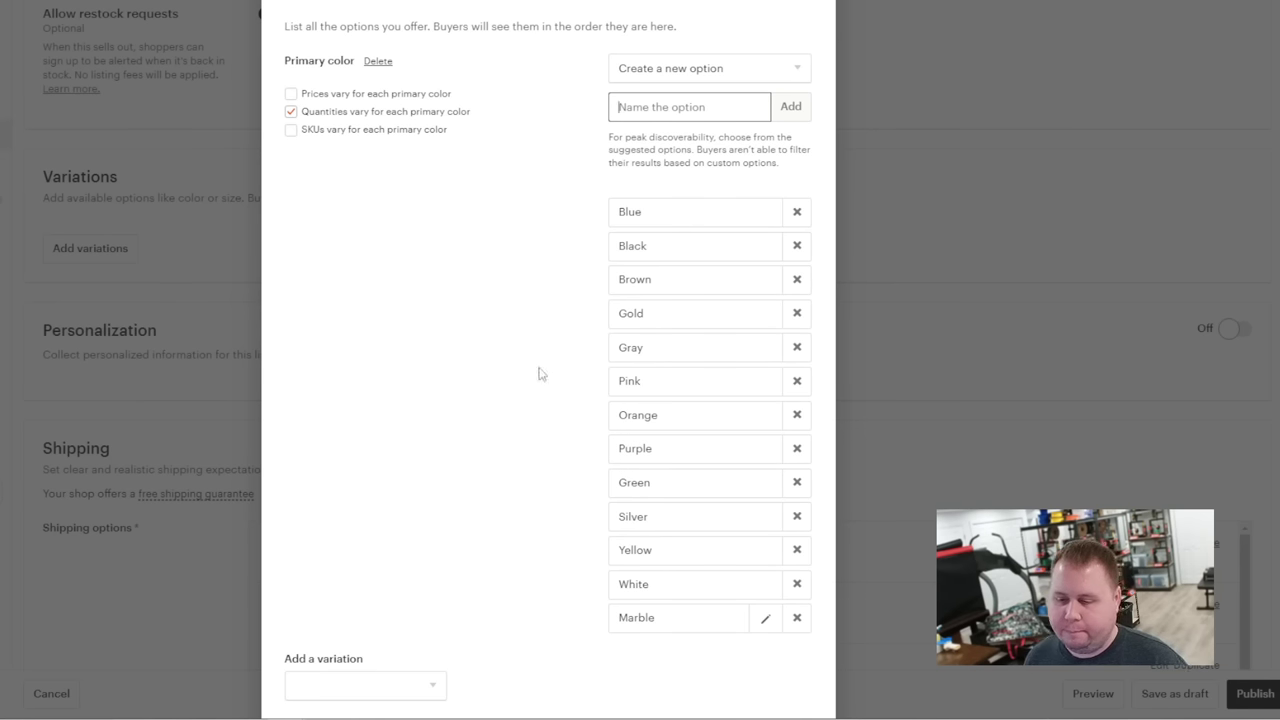
{"action": "left_click", "coordinate": [675, 581]}
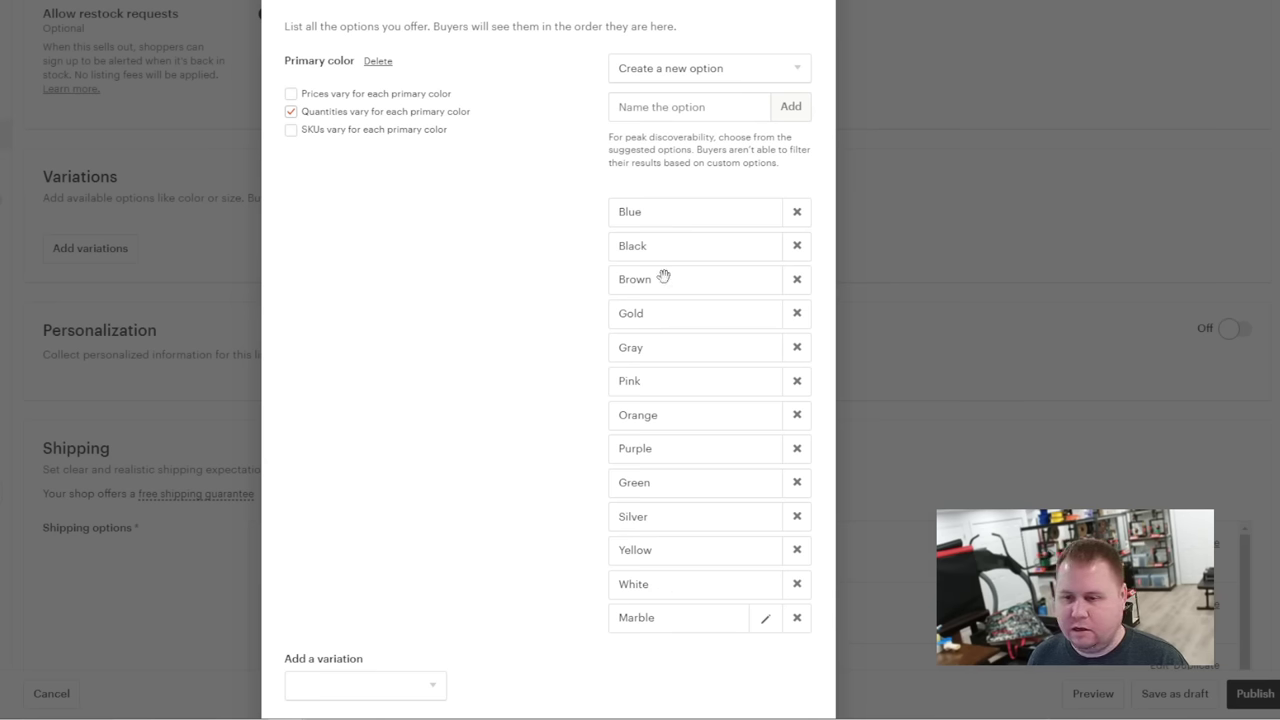
{"action": "left_click_drag", "start_coordinate": [662, 254], "coordinate": [652, 212]}
{"action": "left_click_drag", "start_coordinate": [640, 622], "coordinate": [663, 251]}
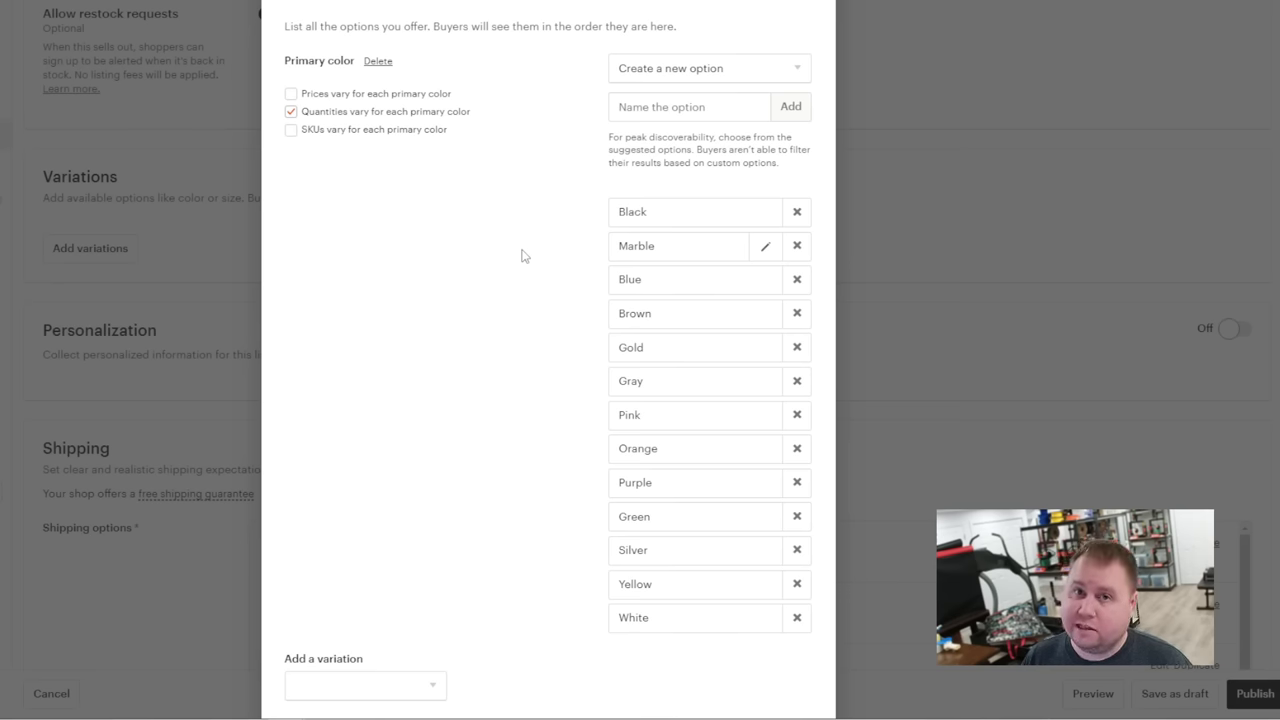
{"action": "scroll", "coordinate": [530, 265], "scroll_direction": "down", "scroll_amount": 2}
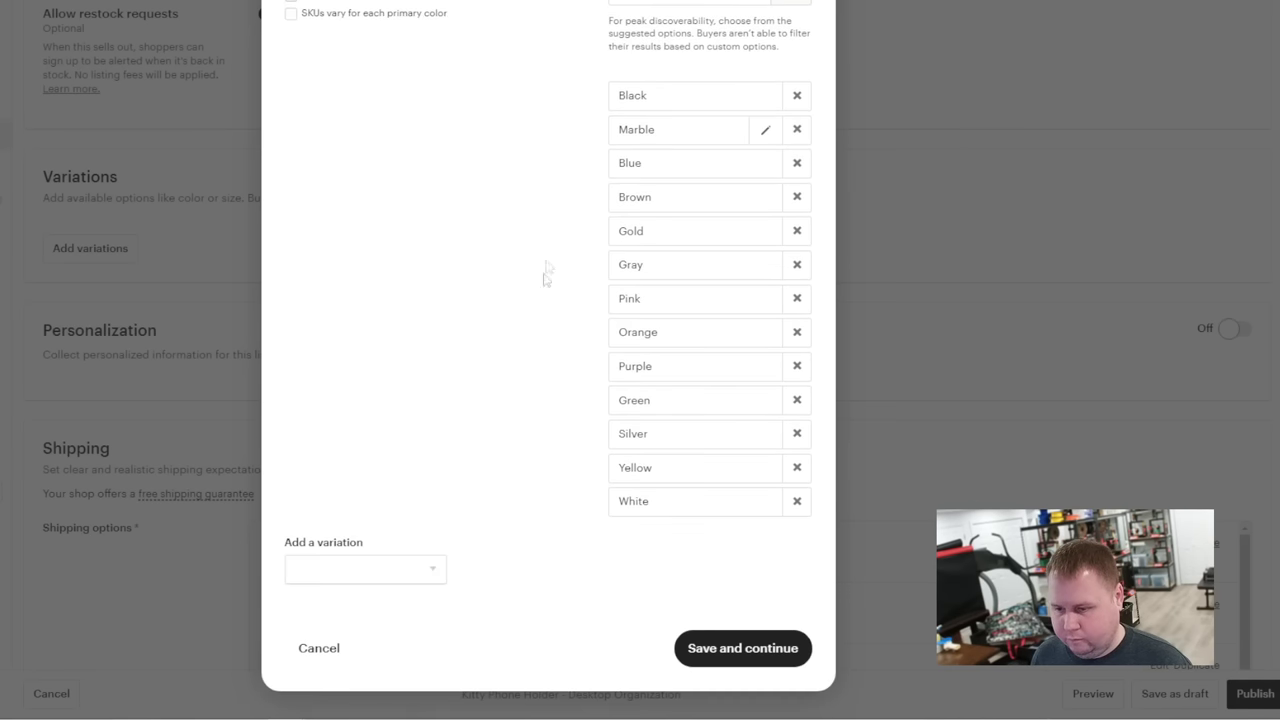
{"action": "left_click", "coordinate": [746, 656]}
- Edit the variations so that quantities do not vary for each primary color, and save the change
{"action": "key", "text": "Return"}
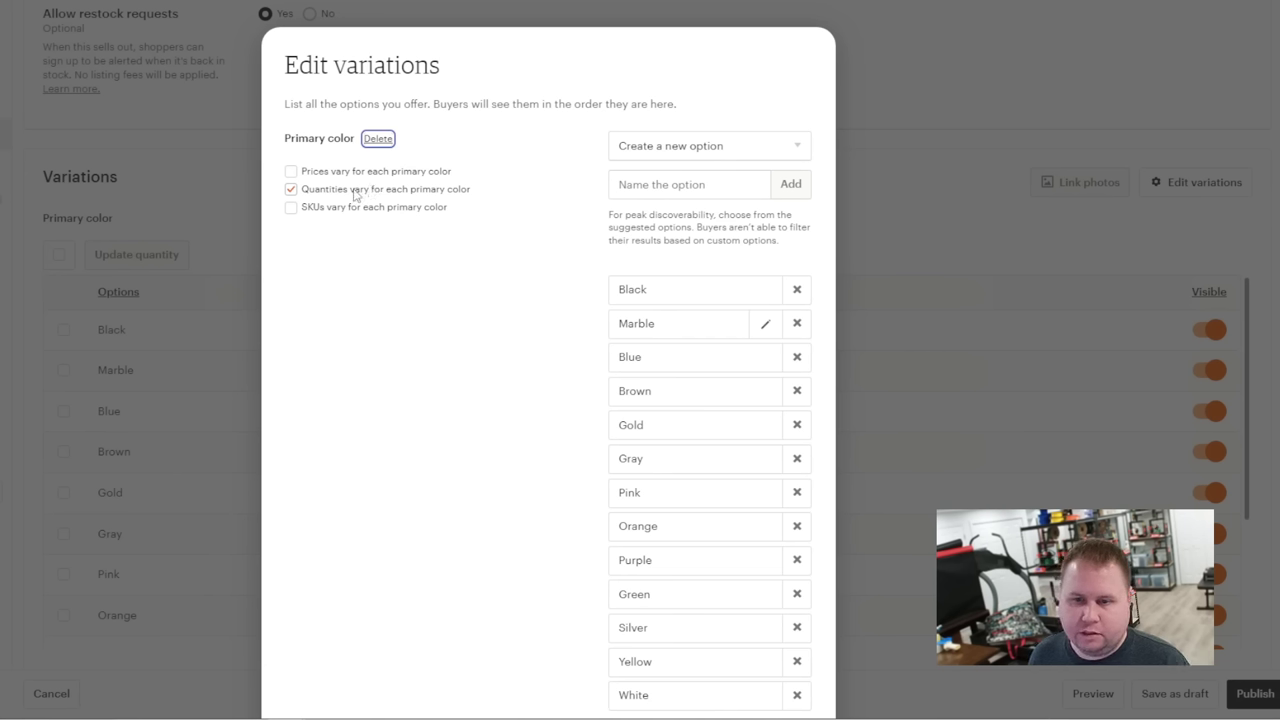
{"action": "left_click", "coordinate": [351, 192]}
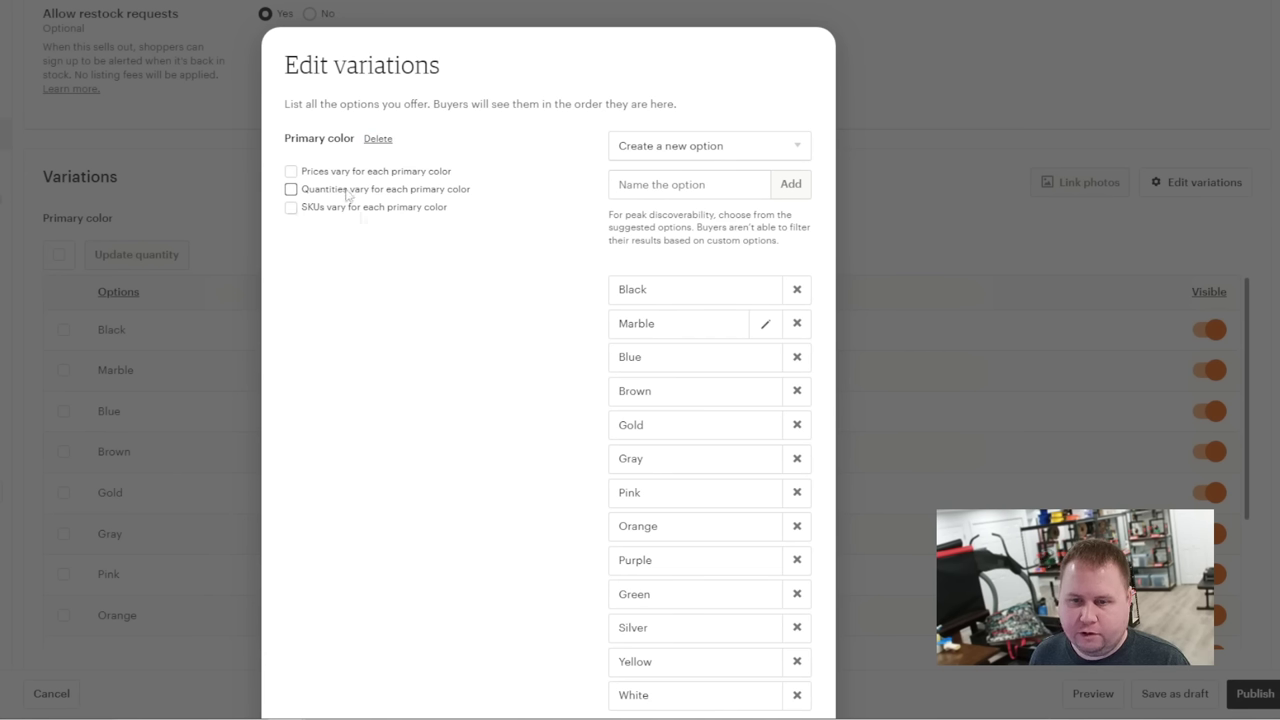
{"action": "scroll", "coordinate": [476, 394], "scroll_direction": "down", "scroll_amount": 2}
{"action": "left_click", "coordinate": [794, 658]}
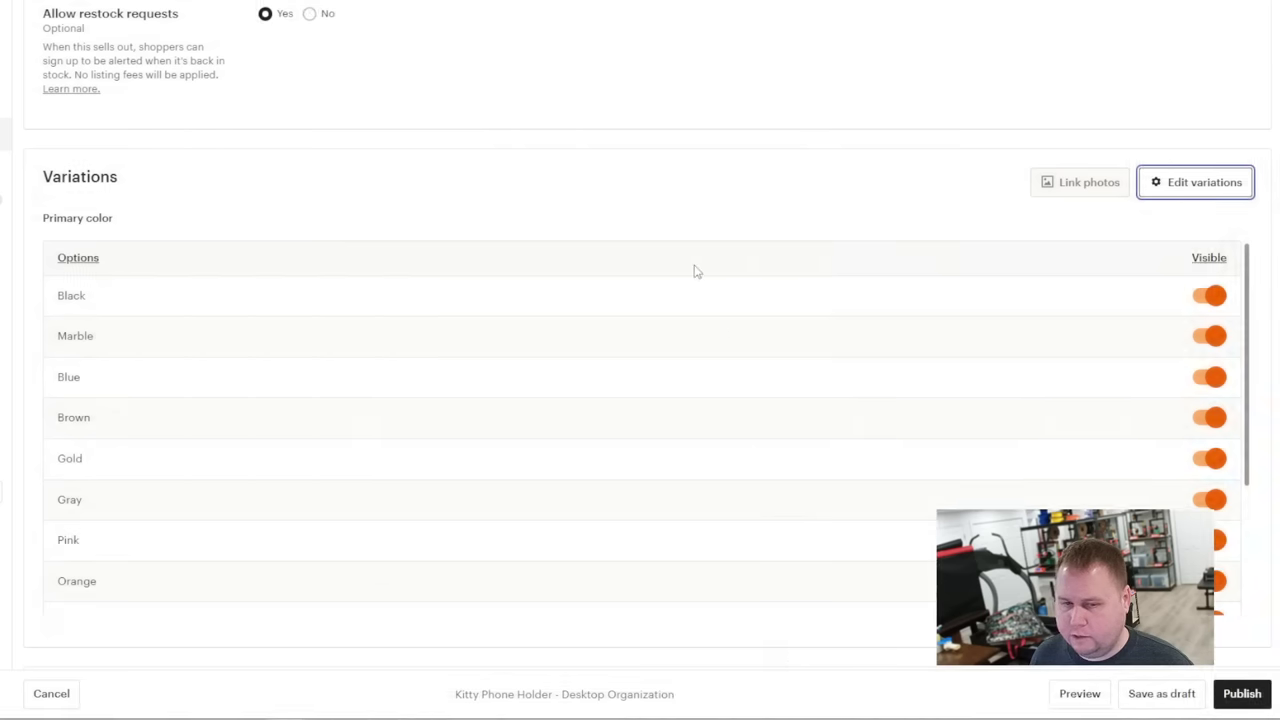
- Review the saved primary color options and the available shipping options of the listing
{"action": "scroll", "coordinate": [697, 163], "scroll_direction": "down", "scroll_amount": 4}
{"action": "scroll", "coordinate": [703, 250], "scroll_direction": "down", "scroll_amount": 3}
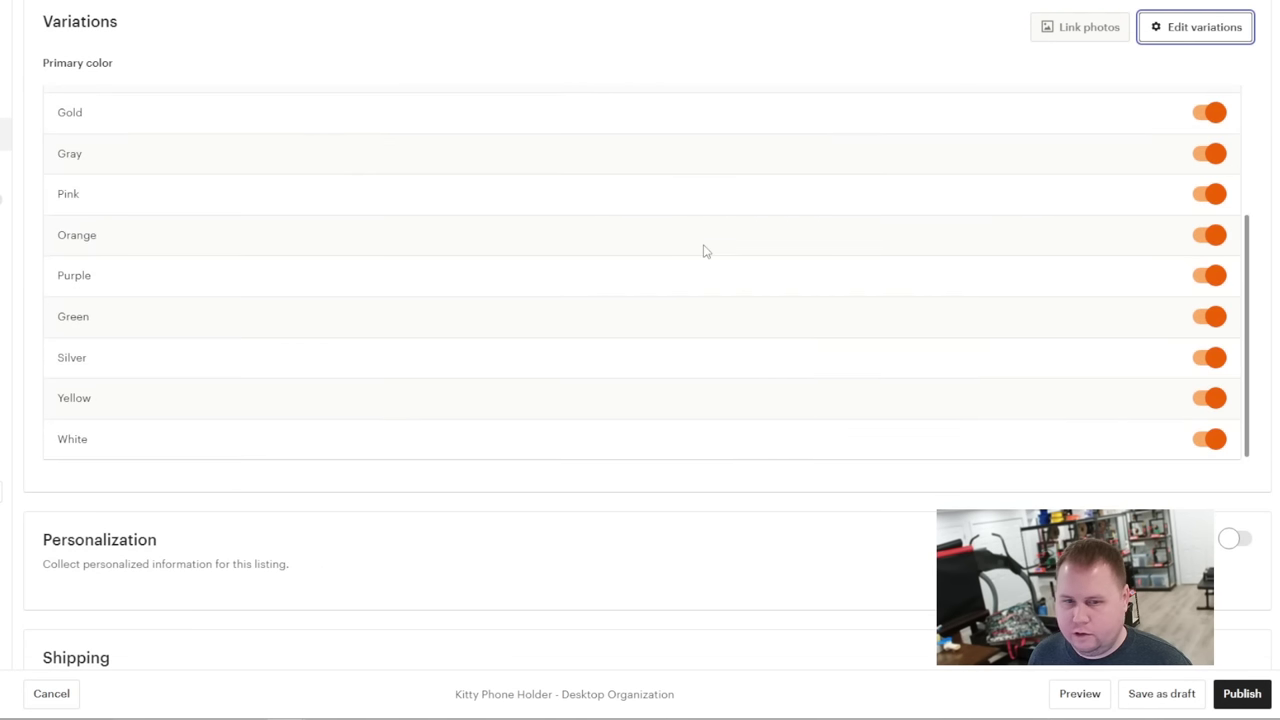
{"action": "scroll", "coordinate": [703, 250], "scroll_direction": "up", "scroll_amount": 3}
{"action": "scroll", "coordinate": [703, 250], "scroll_direction": "down", "scroll_amount": 3}
{"action": "scroll", "coordinate": [704, 249], "scroll_direction": "up", "scroll_amount": 3}
{"action": "scroll", "coordinate": [704, 249], "scroll_direction": "down", "scroll_amount": 6}
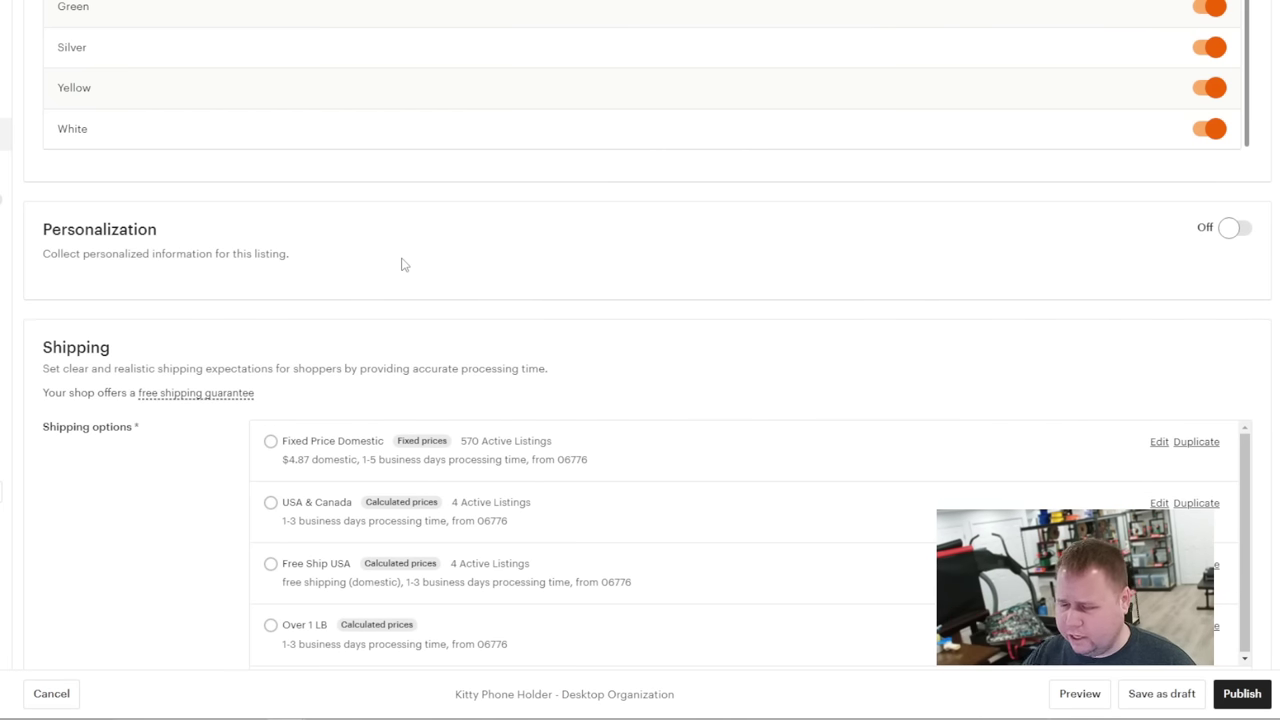
- Select the Fixed Price Domestic shipping option for the listing
{"action": "scroll", "coordinate": [400, 264], "scroll_direction": "down", "scroll_amount": 2}
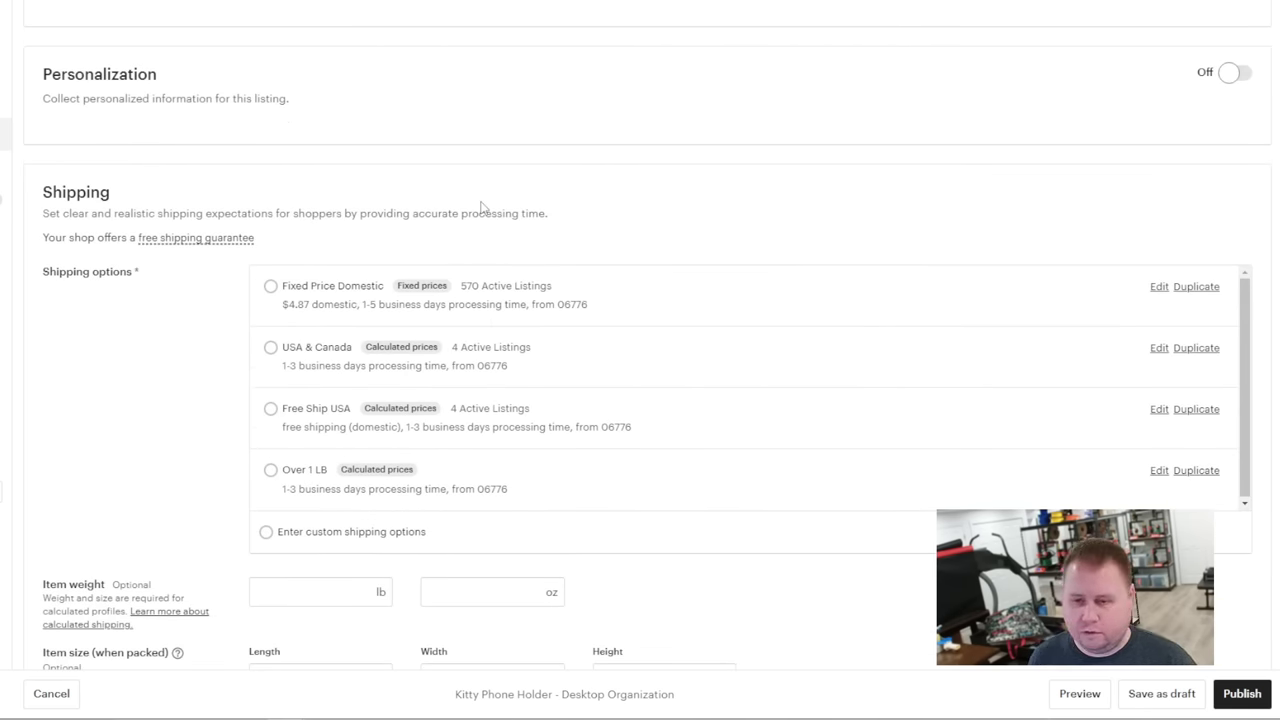
{"action": "scroll", "coordinate": [481, 207], "scroll_direction": "down", "scroll_amount": 1}
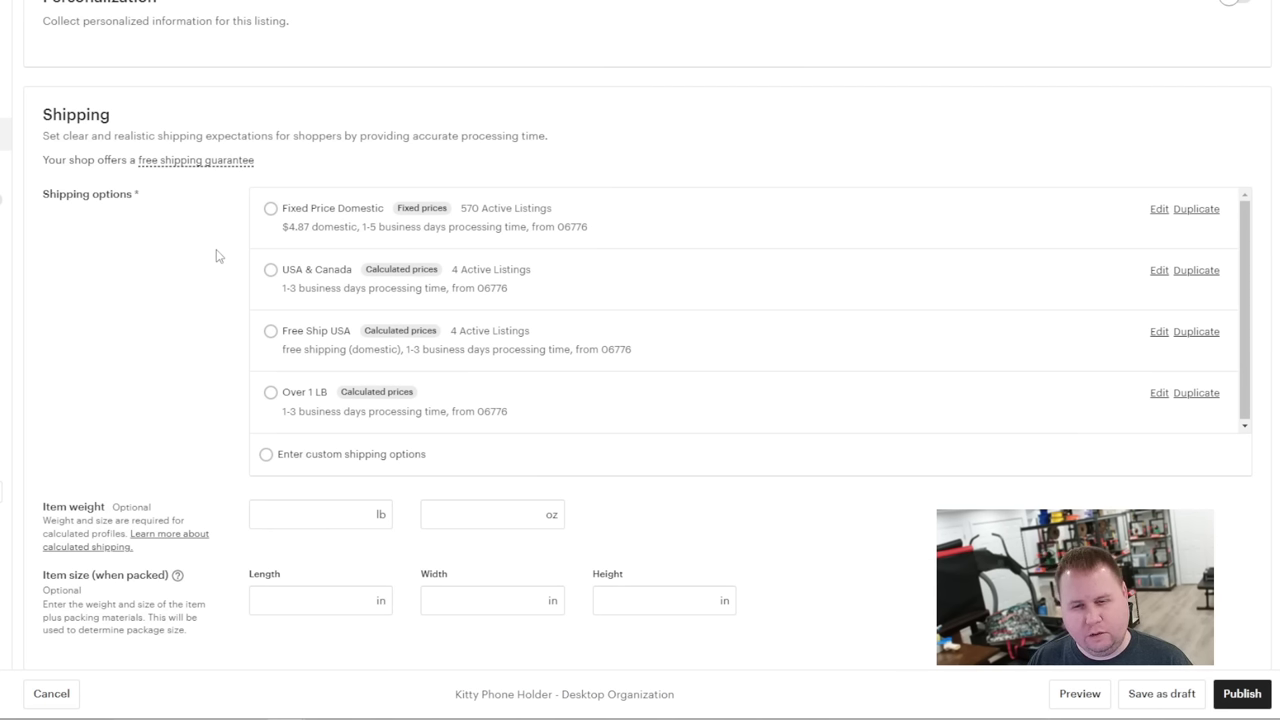
{"action": "left_click", "coordinate": [271, 210]}
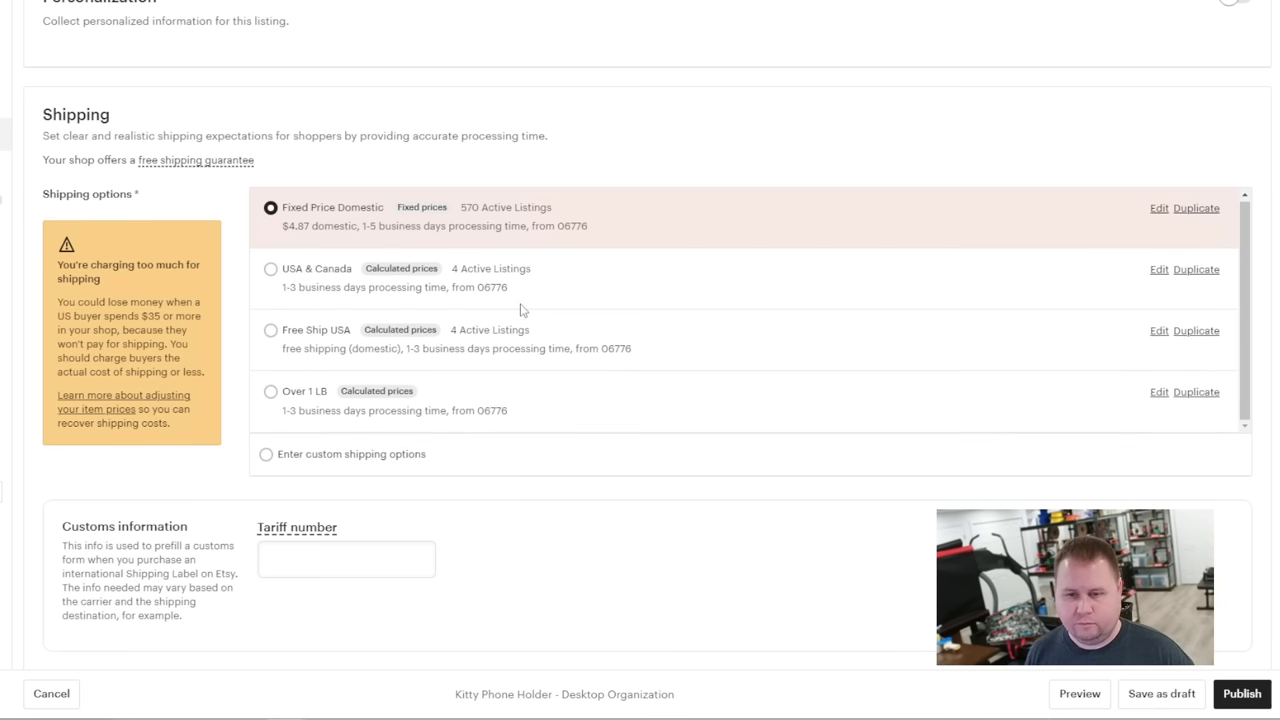
- Set the item weight in the listing's shipping section to 6 oz
{"action": "scroll", "coordinate": [529, 340], "scroll_direction": "down", "scroll_amount": 1}
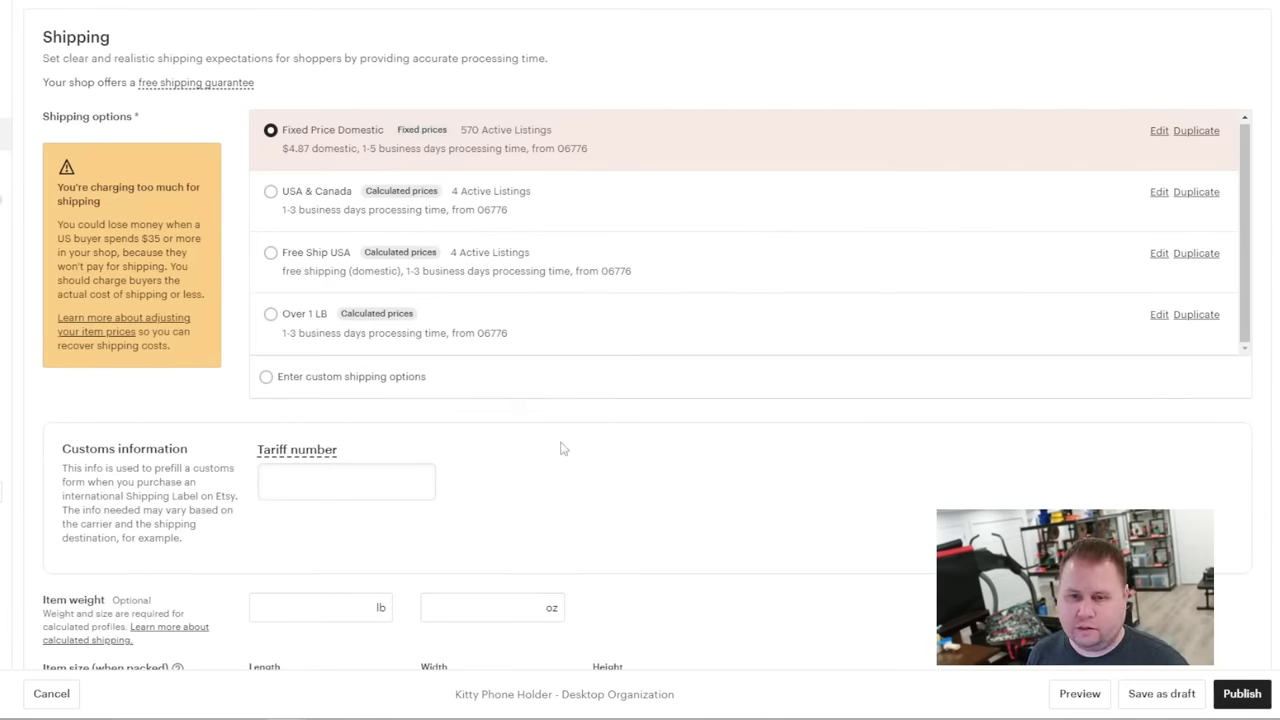
{"action": "scroll", "coordinate": [557, 430], "scroll_direction": "down", "scroll_amount": 2}
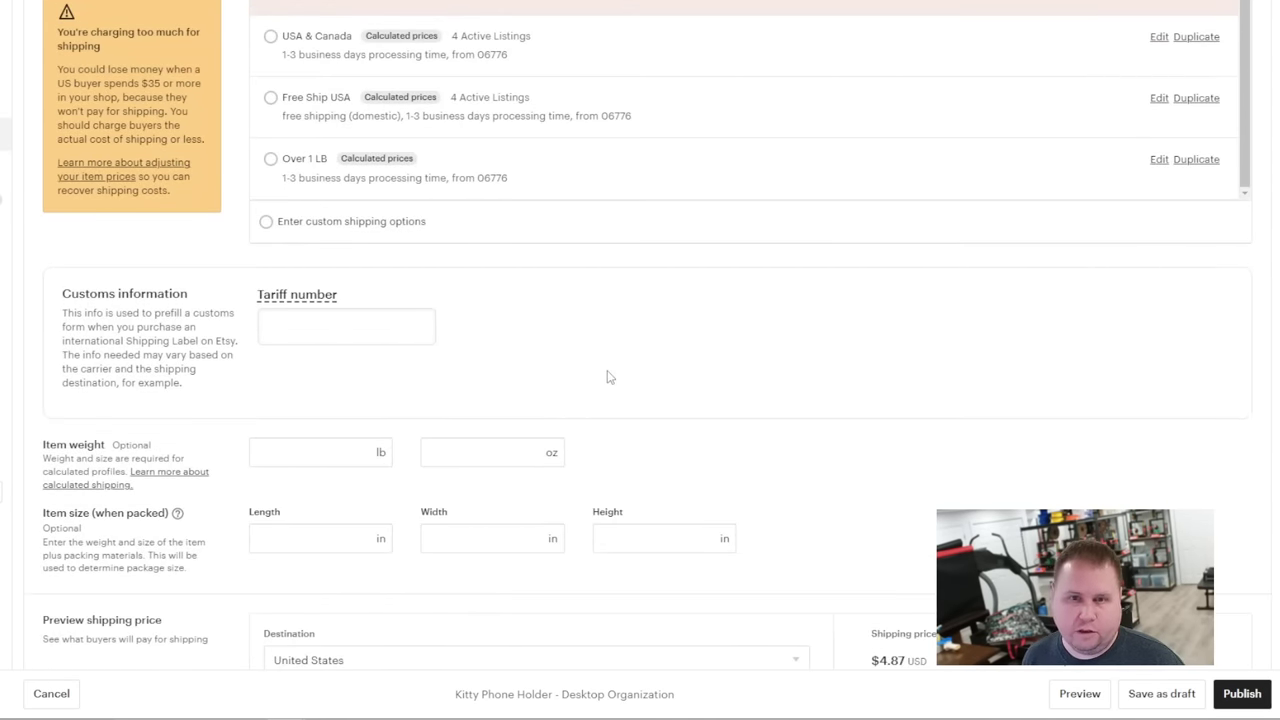
{"action": "scroll", "coordinate": [574, 360], "scroll_direction": "down", "scroll_amount": 2}
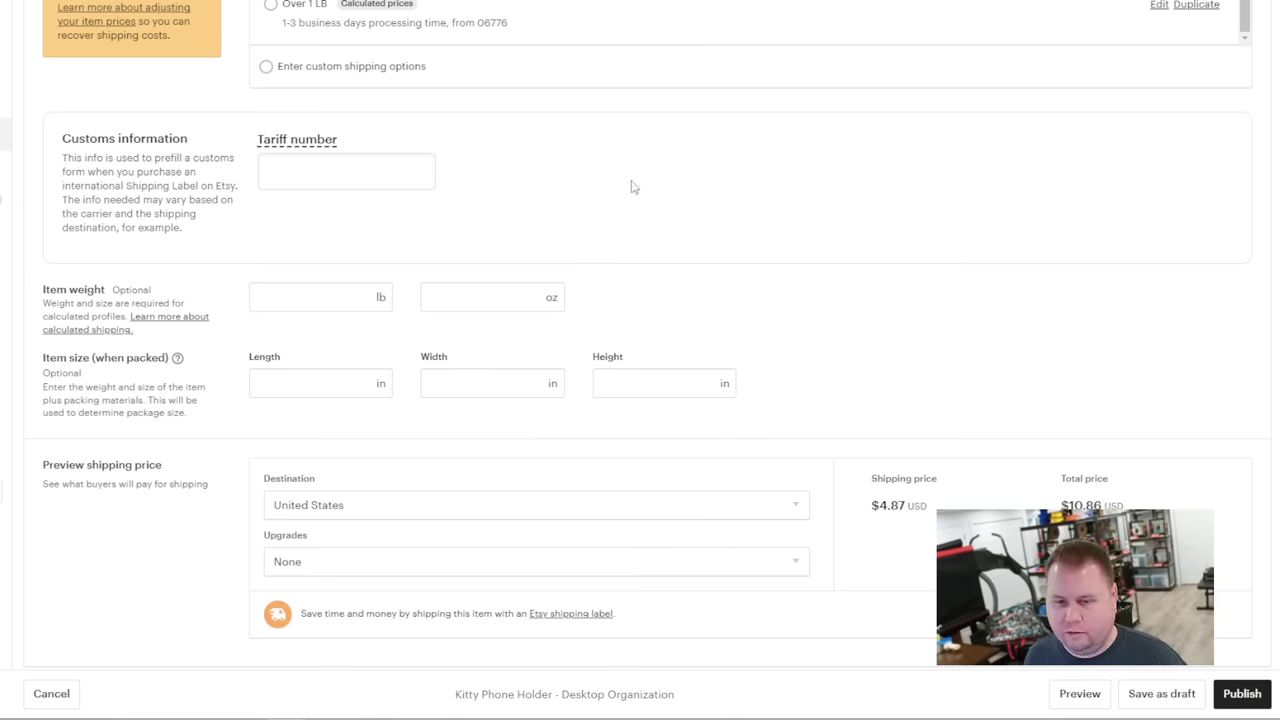
{"action": "scroll", "coordinate": [632, 187], "scroll_direction": "down", "scroll_amount": 1}
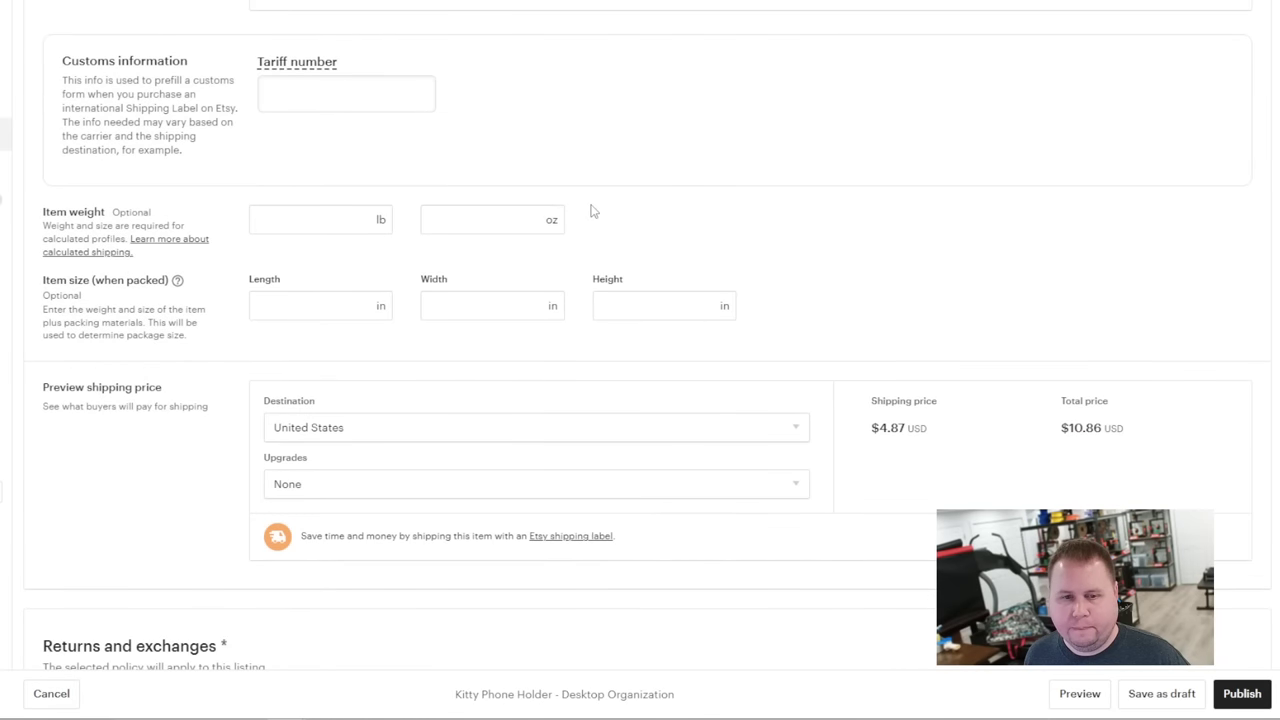
{"action": "left_click", "coordinate": [476, 212]}
{"action": "type", "text": "6"}
{"action": "left_click", "coordinate": [716, 220]}
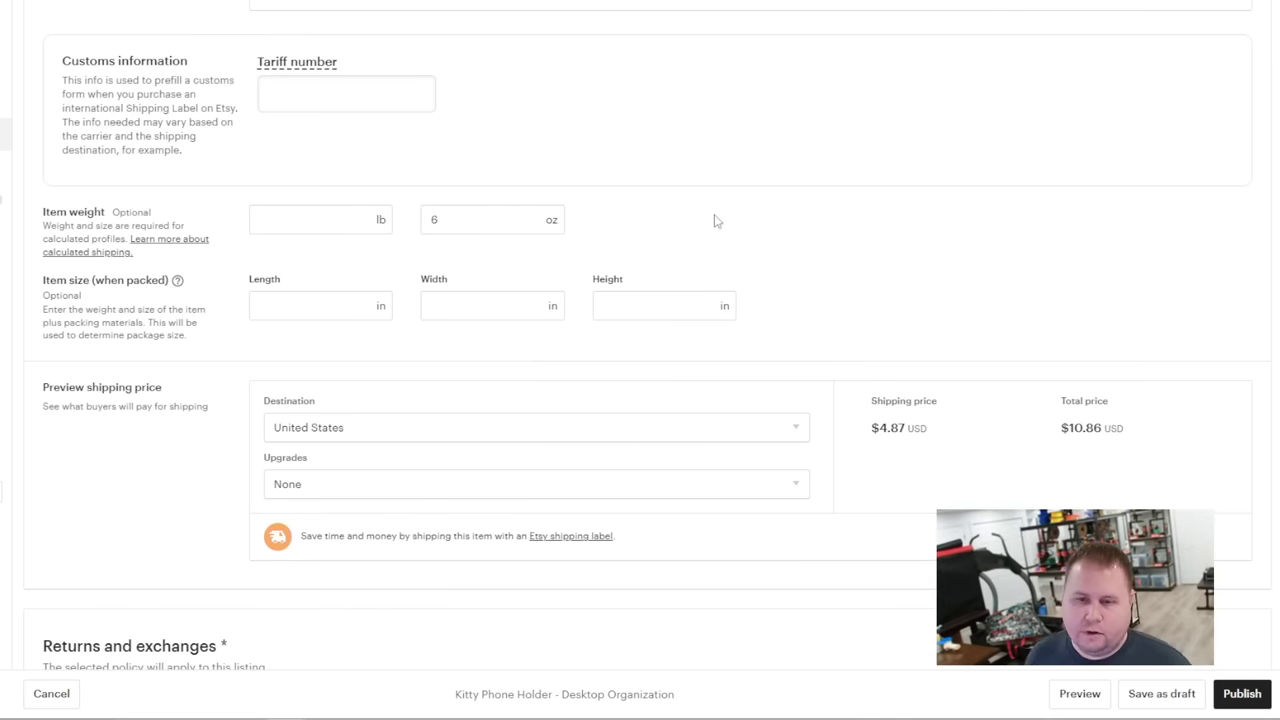
- Set the packed item size to 5 in length, width and height, and check the upgrade choices in the shipping price preview, keeping None
{"action": "left_click", "coordinate": [331, 308]}
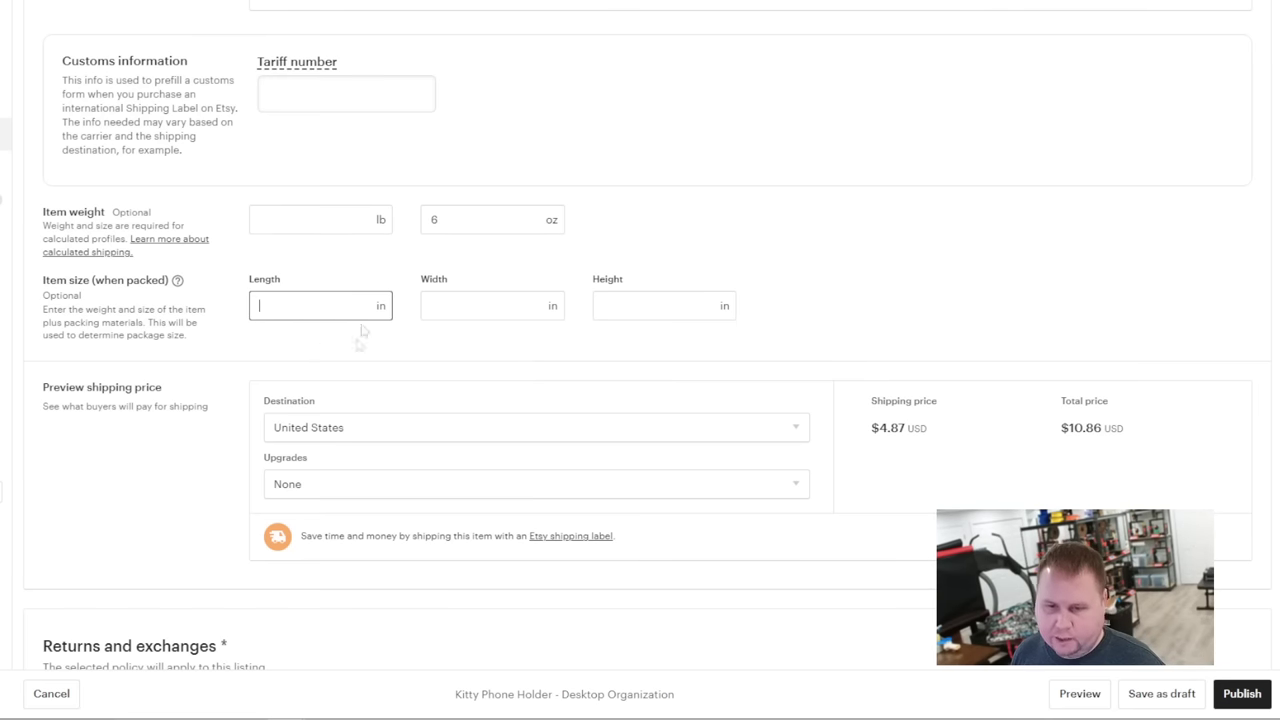
{"action": "type", "text": "5"}
{"action": "left_click", "coordinate": [480, 305]}
{"action": "type", "text": "5"}
{"action": "left_click", "coordinate": [598, 300]}
{"action": "type", "text": "5"}
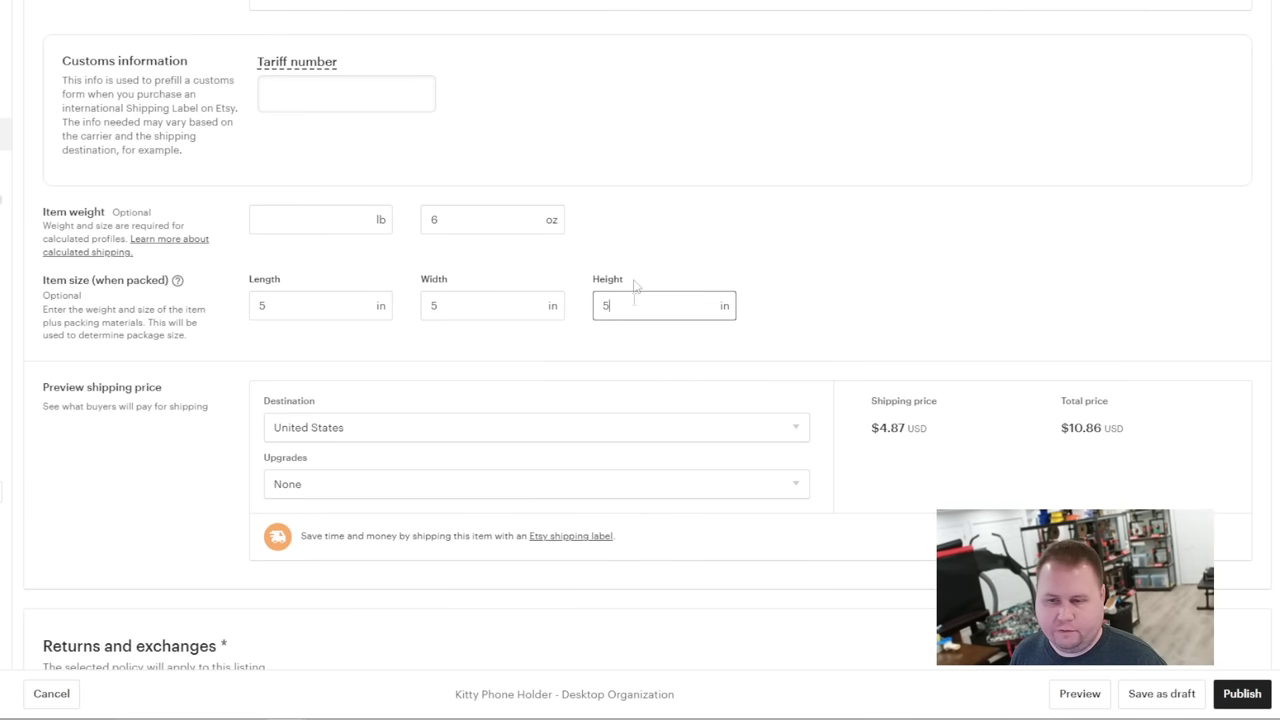
{"action": "left_click", "coordinate": [643, 251]}
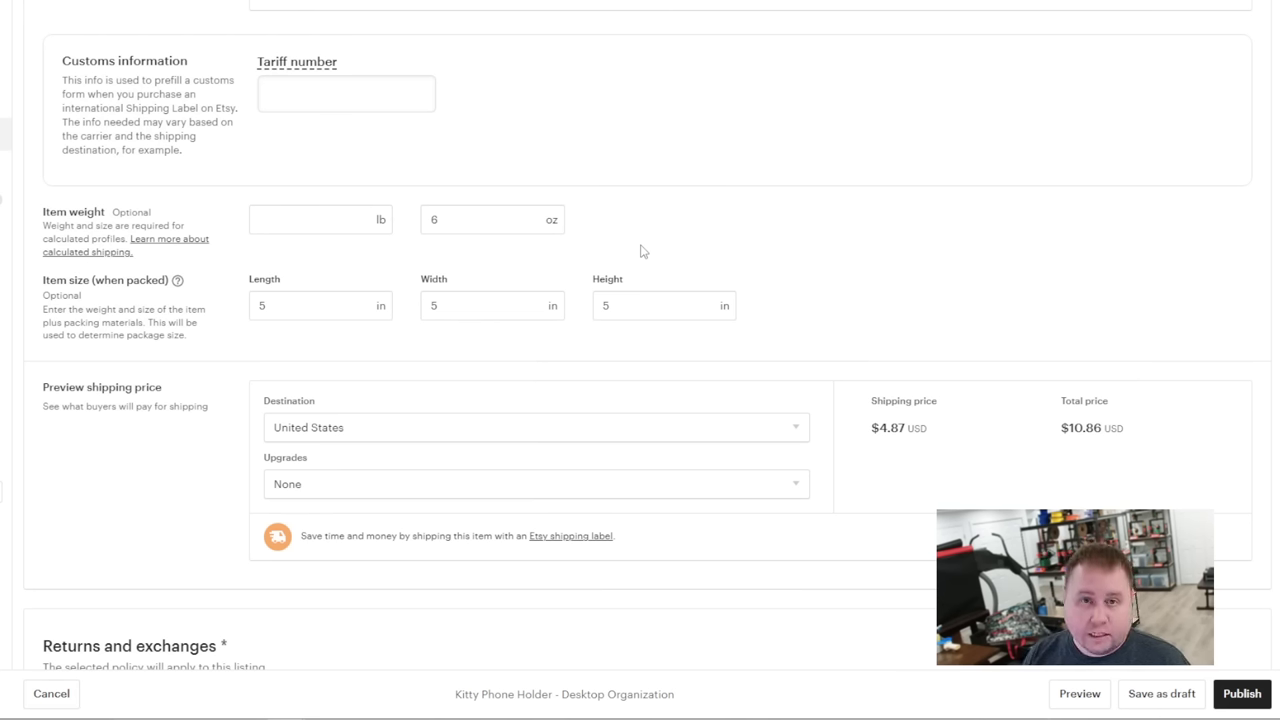
{"action": "left_click", "coordinate": [400, 488]}
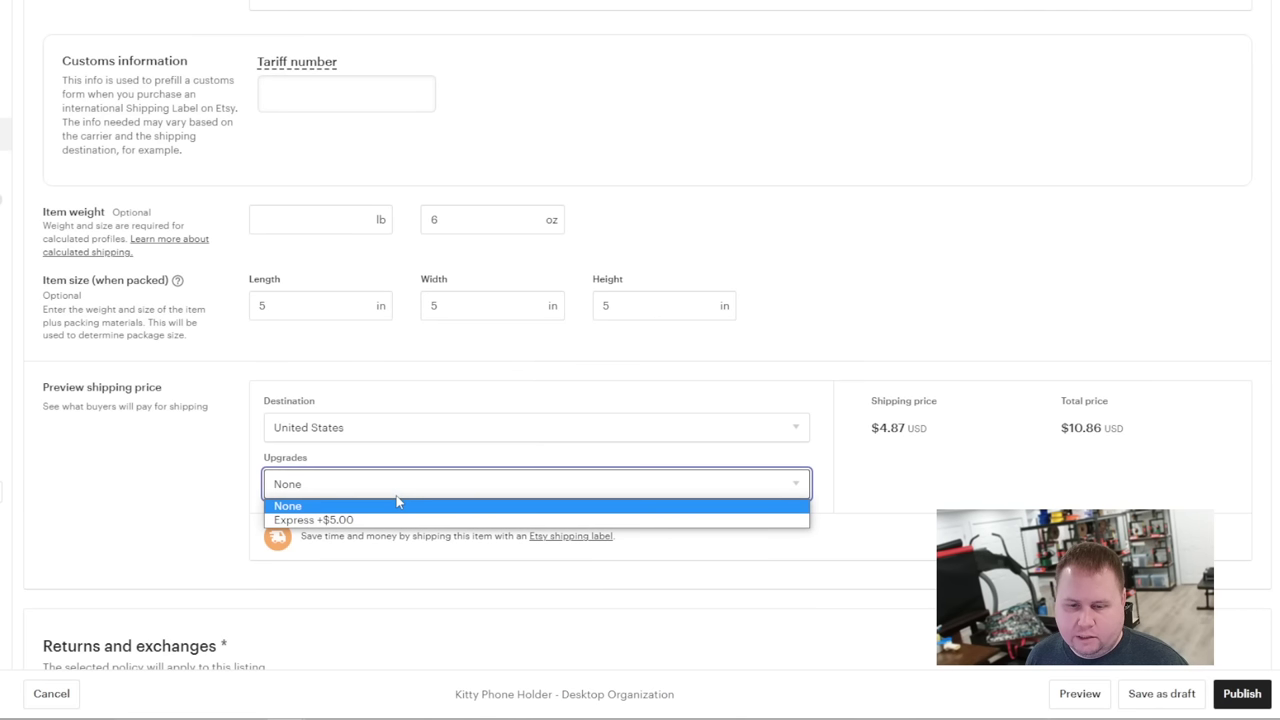
{"action": "left_click", "coordinate": [332, 483]}
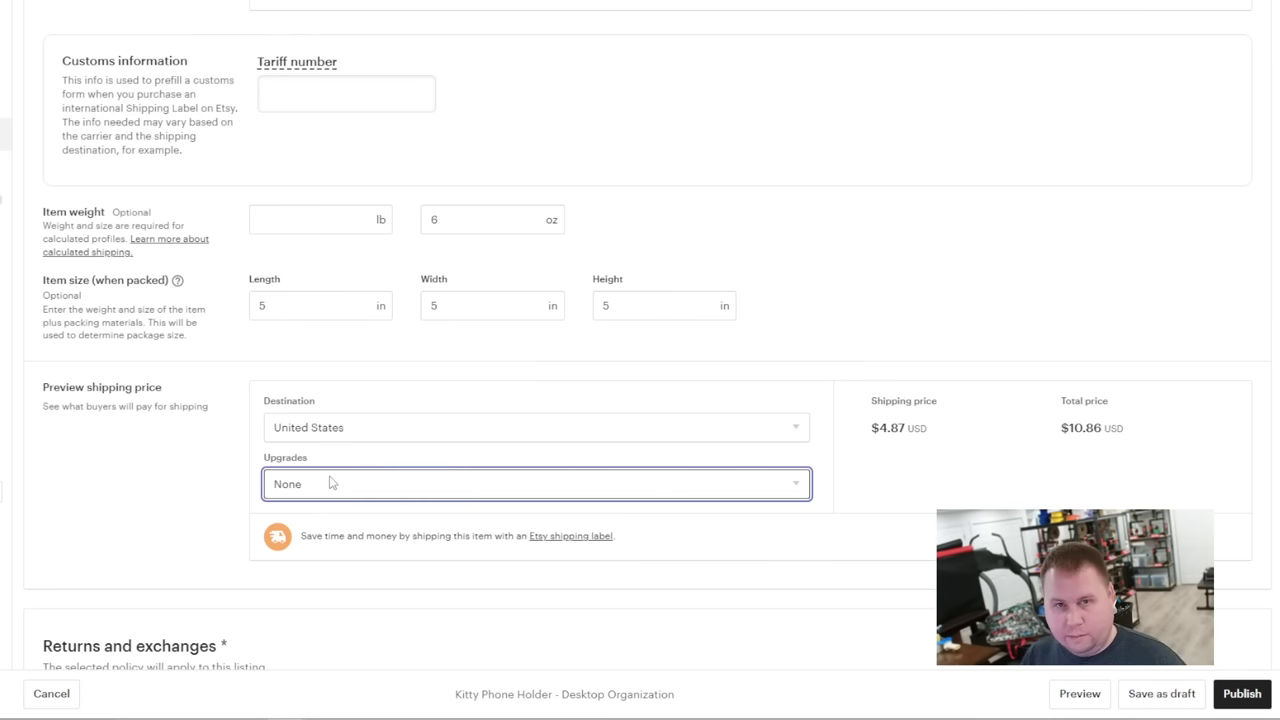
- Set the Etsy Ads marketing choice for the listing to Maybe later
{"action": "scroll", "coordinate": [688, 314], "scroll_direction": "down", "scroll_amount": 3}
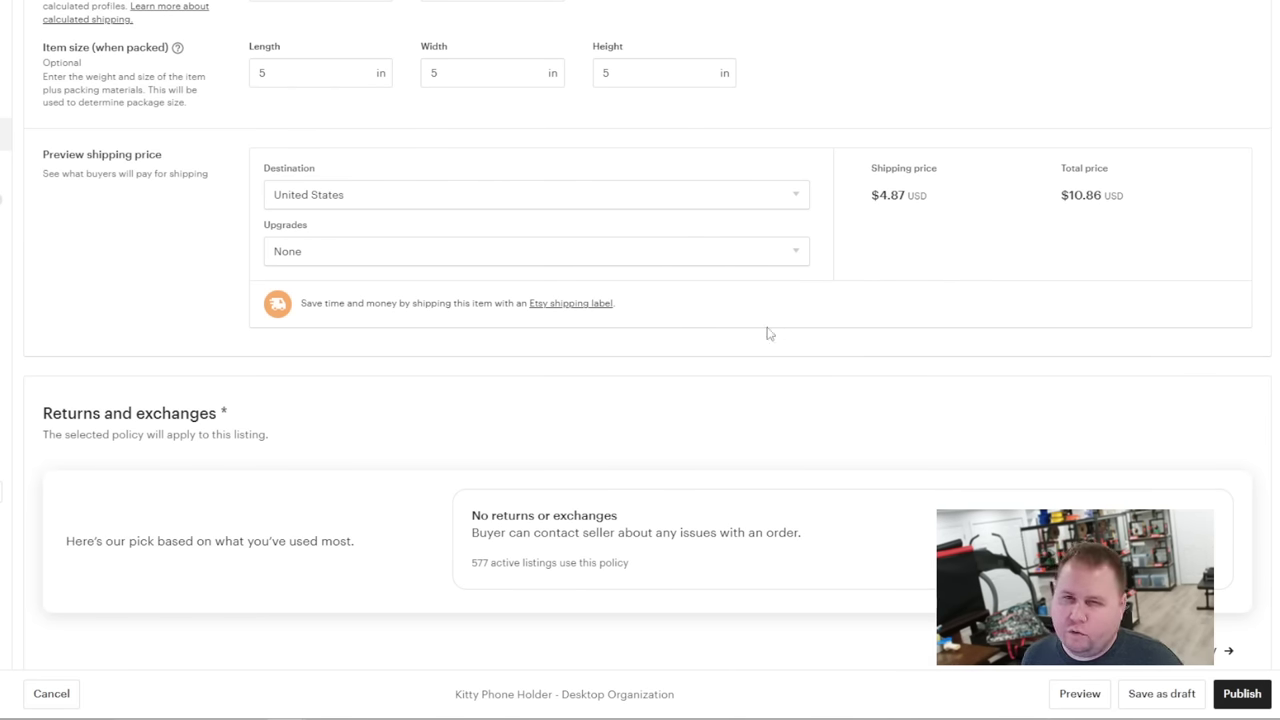
{"action": "scroll", "coordinate": [640, 393], "scroll_direction": "down", "scroll_amount": 3}
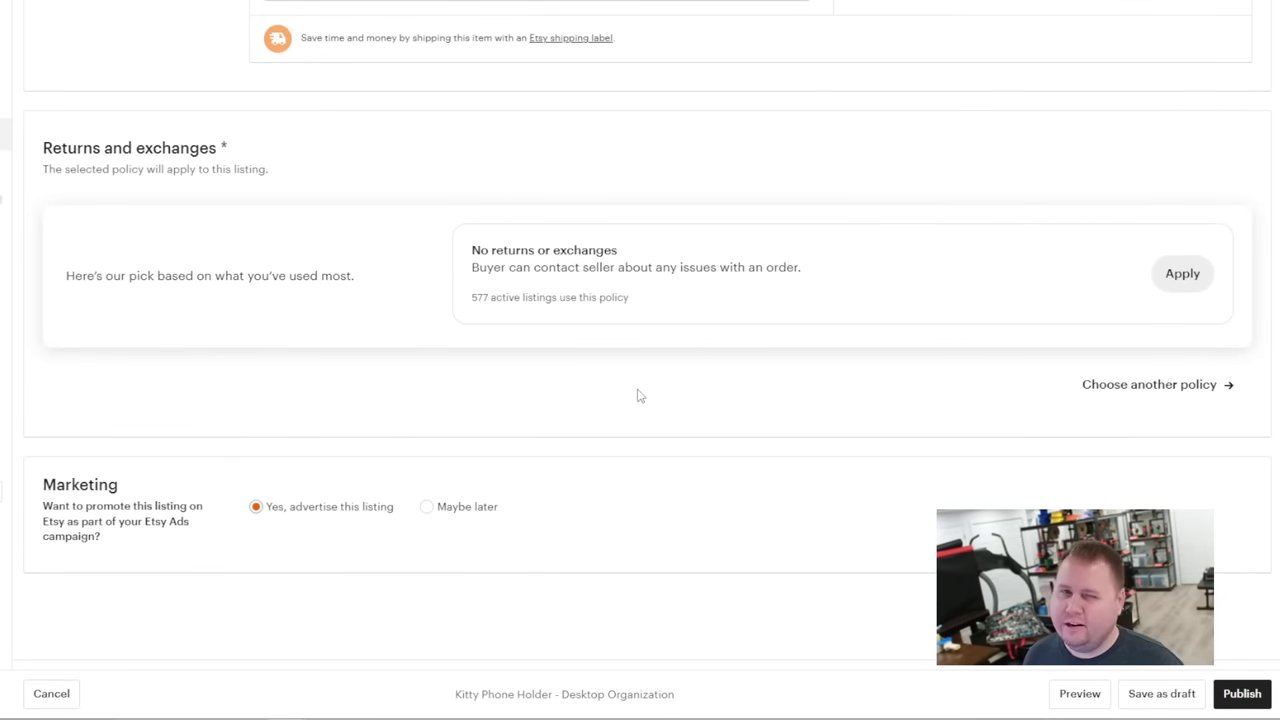
{"action": "left_click", "coordinate": [465, 507]}
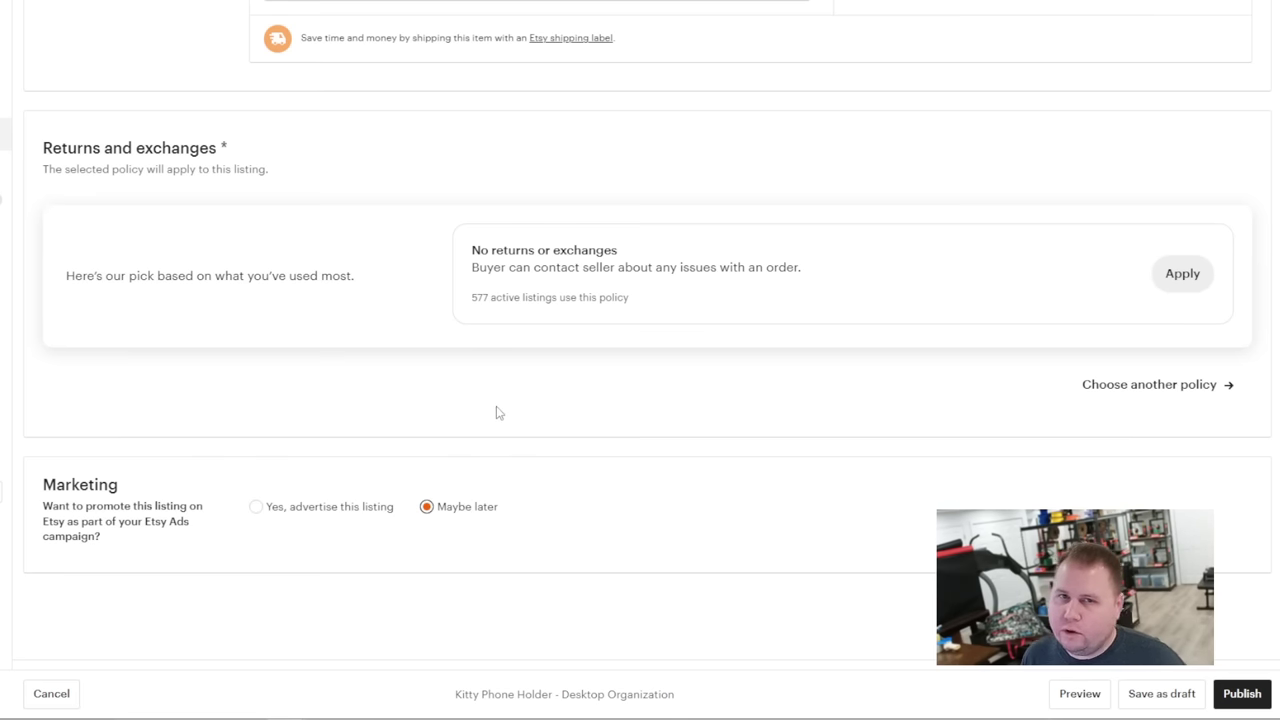